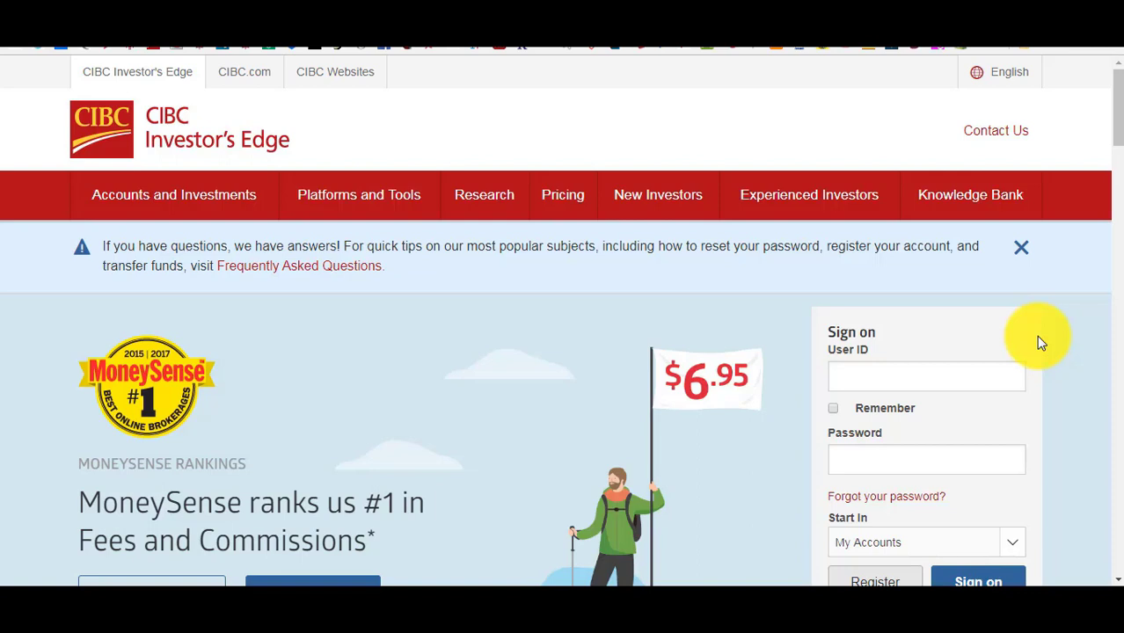
Open the pricing information from the MoneySense rankings banner on the homepage.
{"action": "scroll", "coordinate": [1115, 125], "scroll_direction": "down", "scroll_amount": 1}
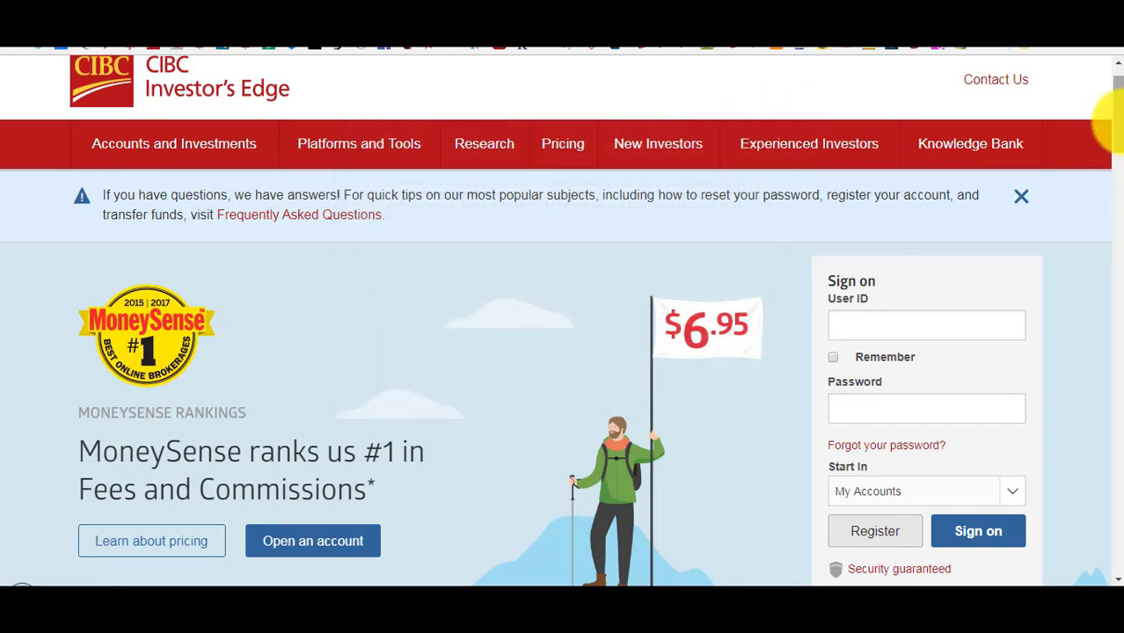
{"action": "scroll", "coordinate": [1112, 127], "scroll_direction": "down", "scroll_amount": 1}
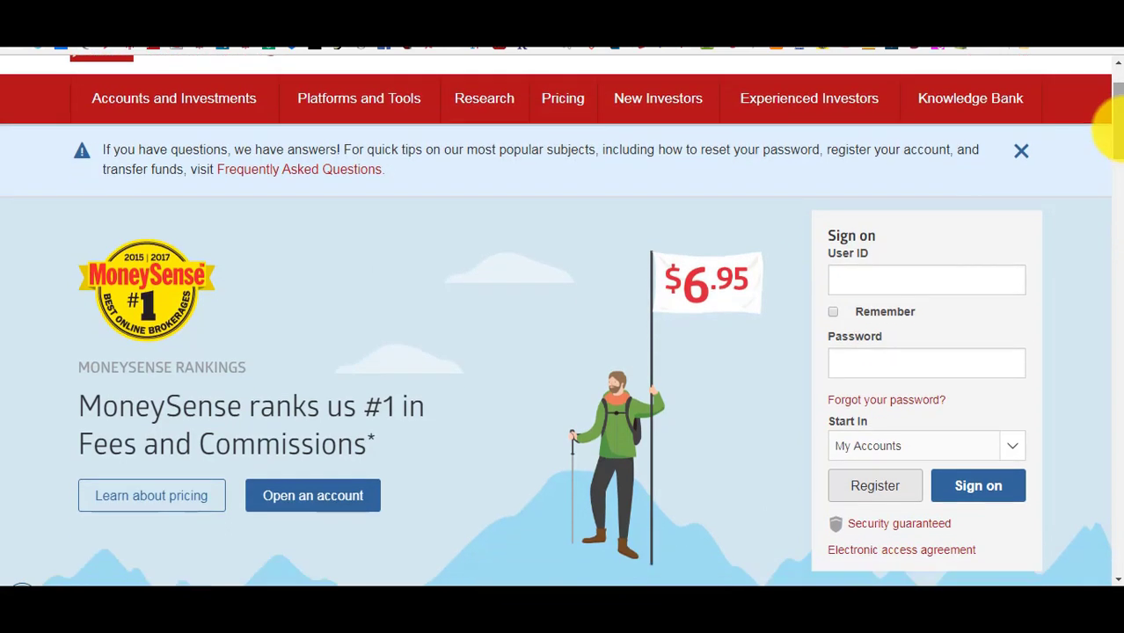
{"action": "scroll", "coordinate": [1115, 130], "scroll_direction": "down", "scroll_amount": 1}
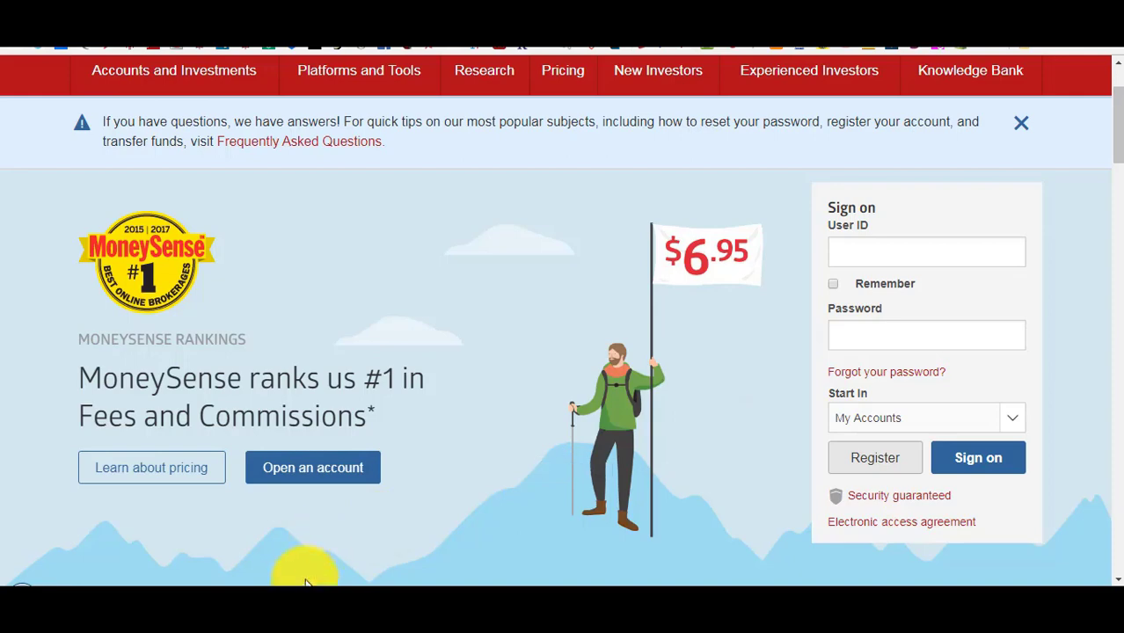
{"action": "left_click", "coordinate": [301, 620]}
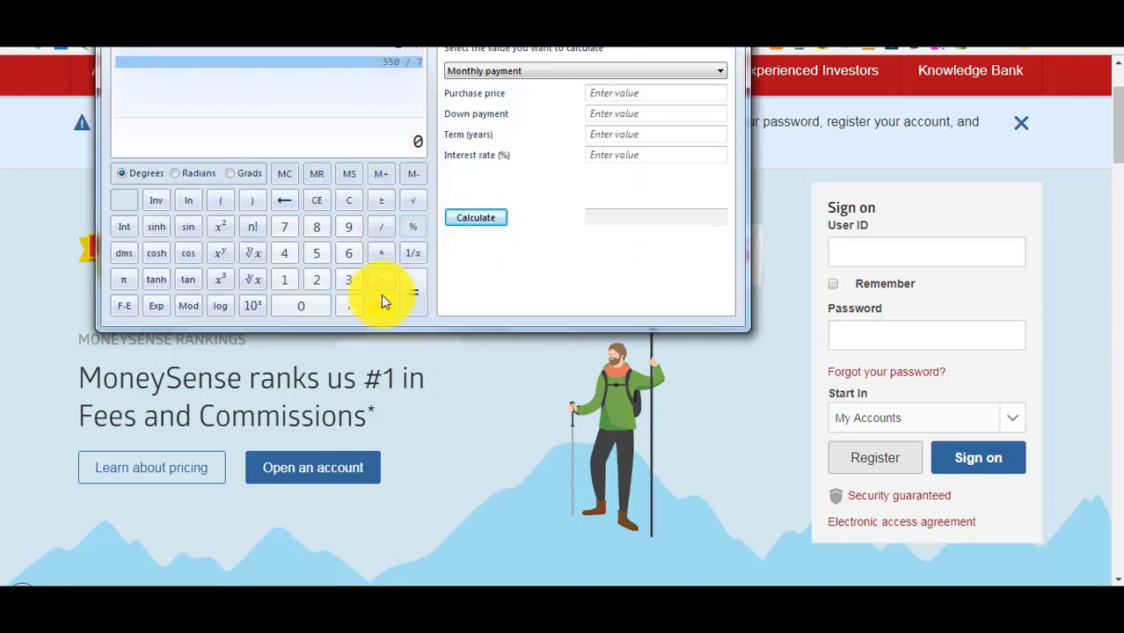
{"action": "left_click", "coordinate": [726, 370]}
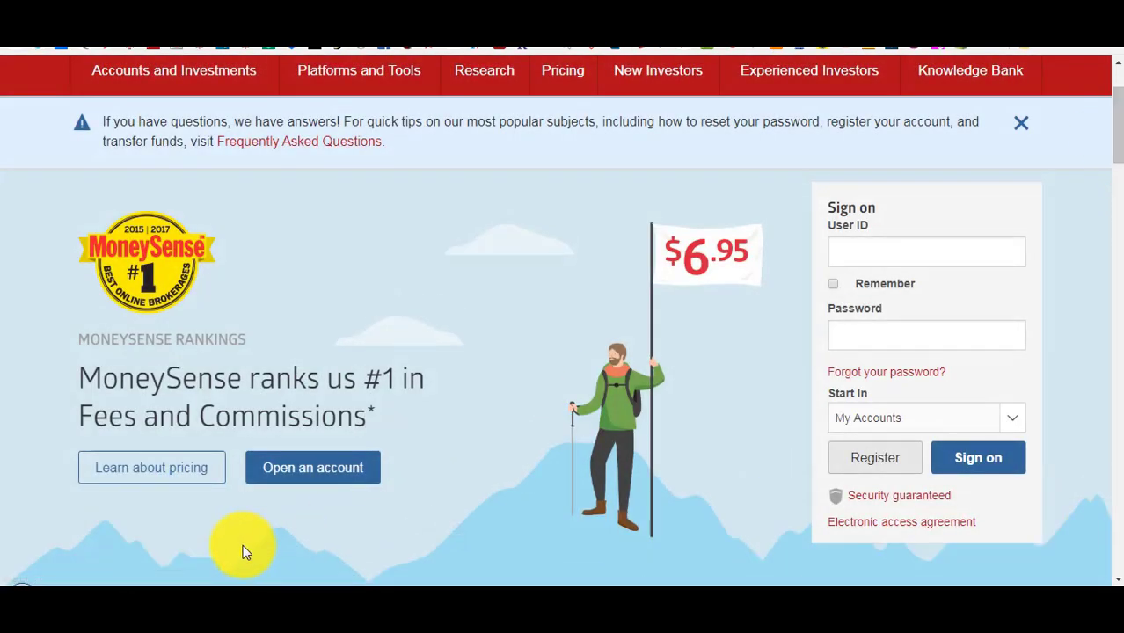
{"action": "left_click", "coordinate": [194, 471]}
{"action": "scroll", "coordinate": [1119, 107], "scroll_direction": "up", "scroll_amount": 1}
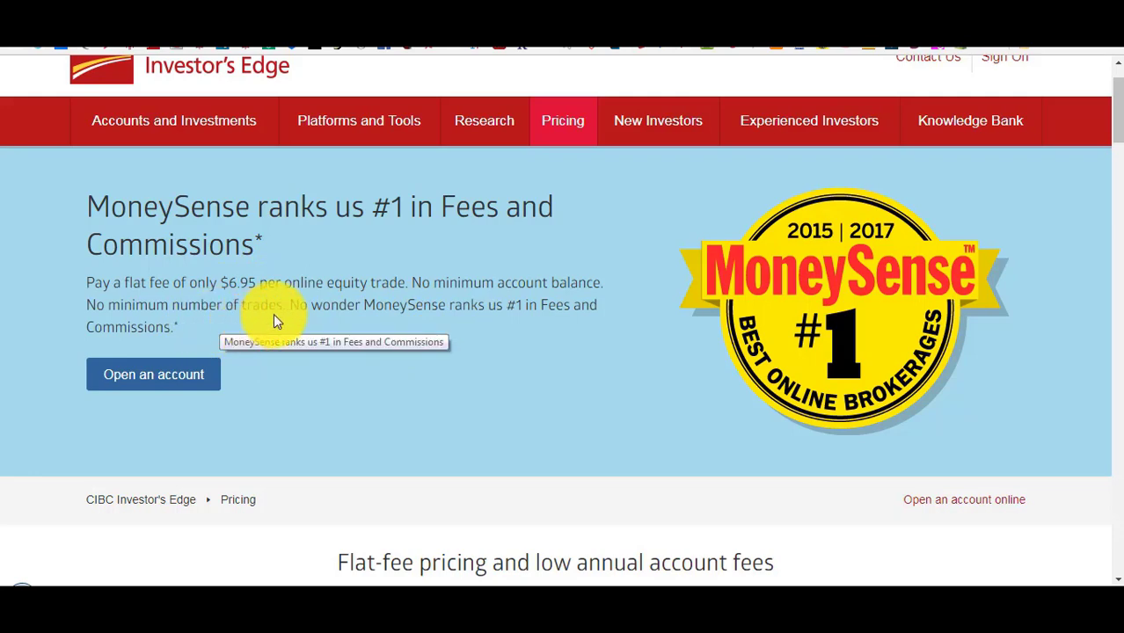
Review the annual account fees for non-registered and registered accounts, including TFSA, RESP and RRSP.
{"action": "left_click", "coordinate": [1115, 167]}
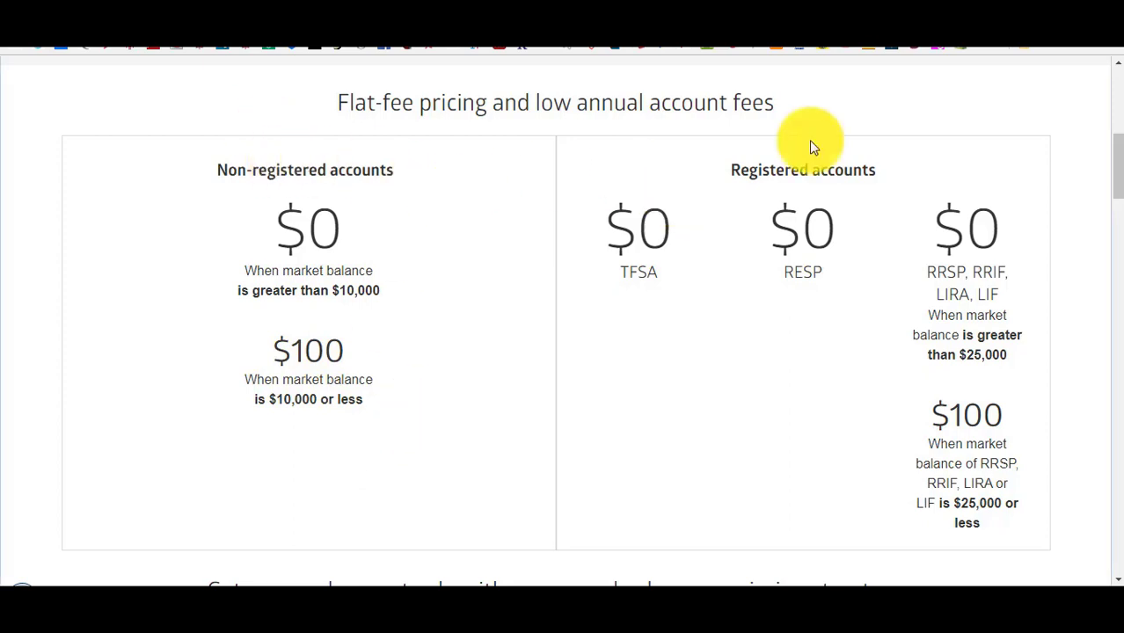
{"action": "left_click_drag", "start_coordinate": [1115, 174], "coordinate": [1115, 173]}
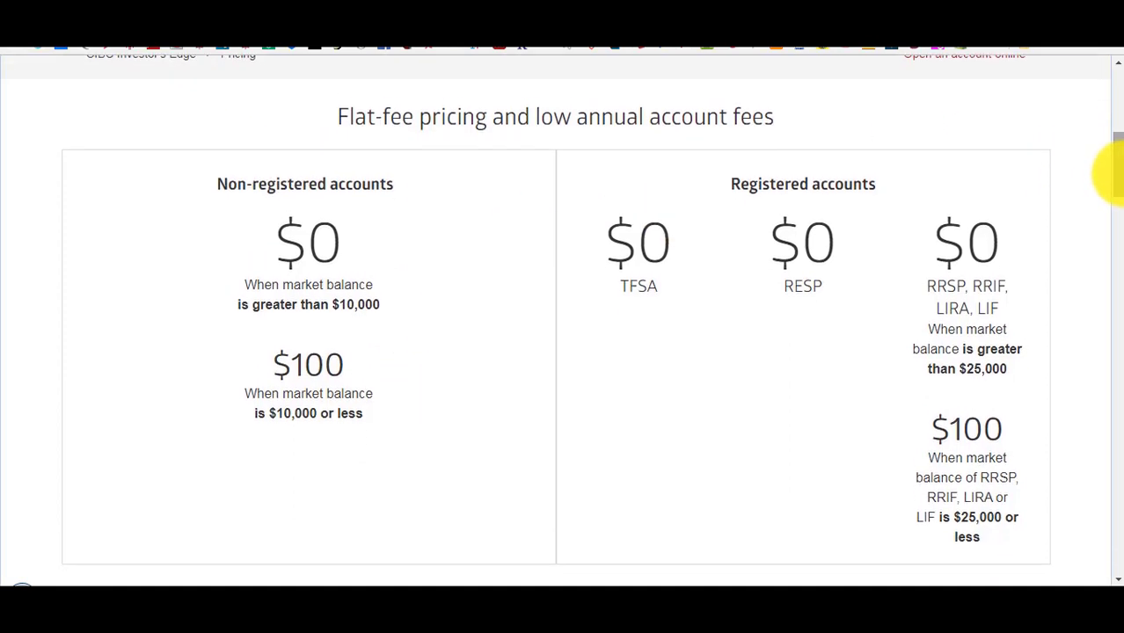
{"action": "left_click_drag", "start_coordinate": [620, 286], "coordinate": [658, 285]}
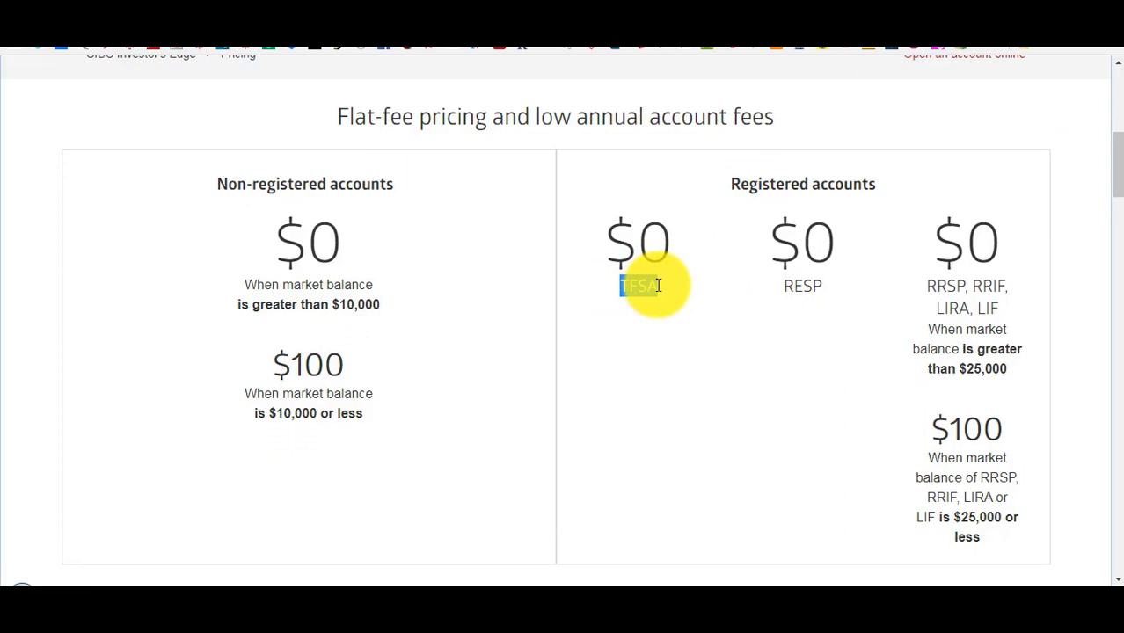
{"action": "left_click", "coordinate": [677, 296]}
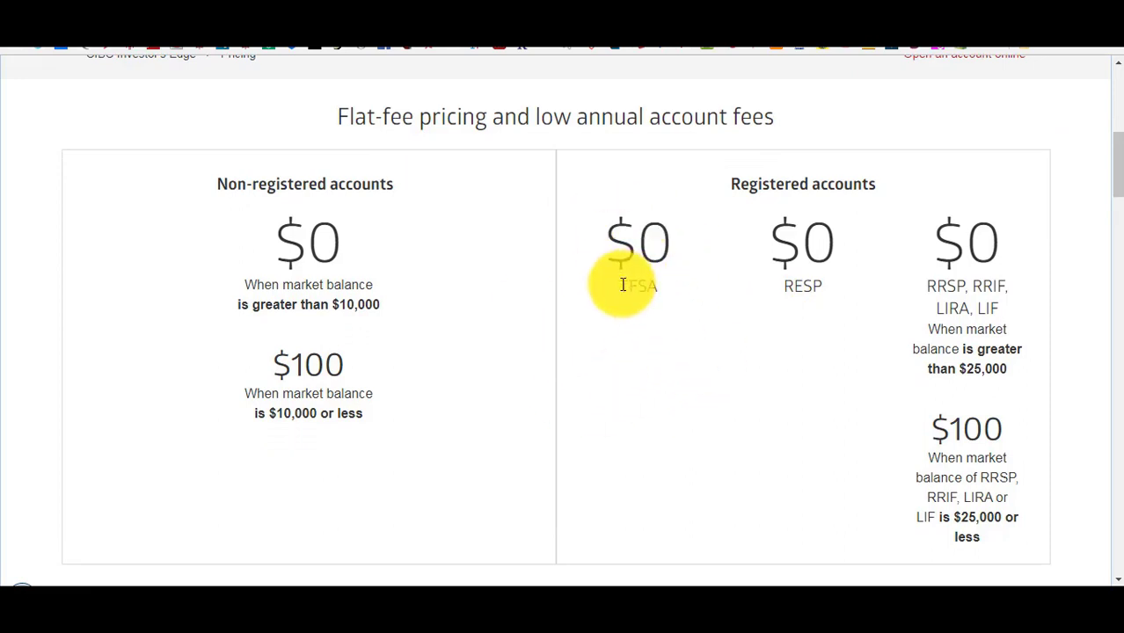
{"action": "left_click_drag", "start_coordinate": [622, 284], "coordinate": [657, 285]}
{"action": "left_click_drag", "start_coordinate": [784, 285], "coordinate": [814, 285]}
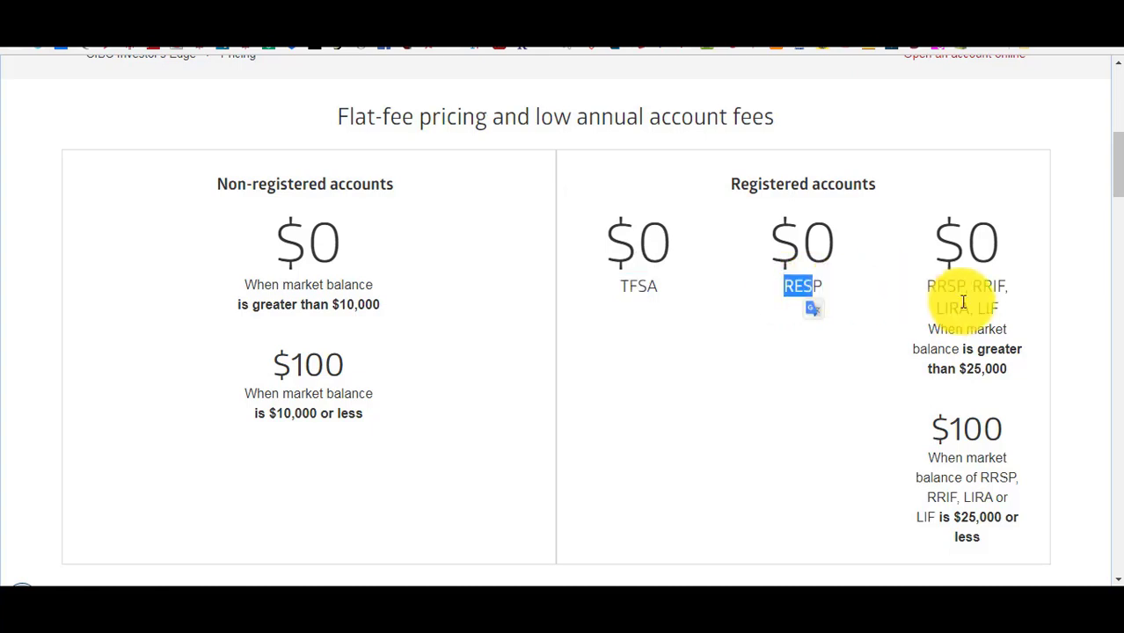
{"action": "left_click", "coordinate": [771, 374]}
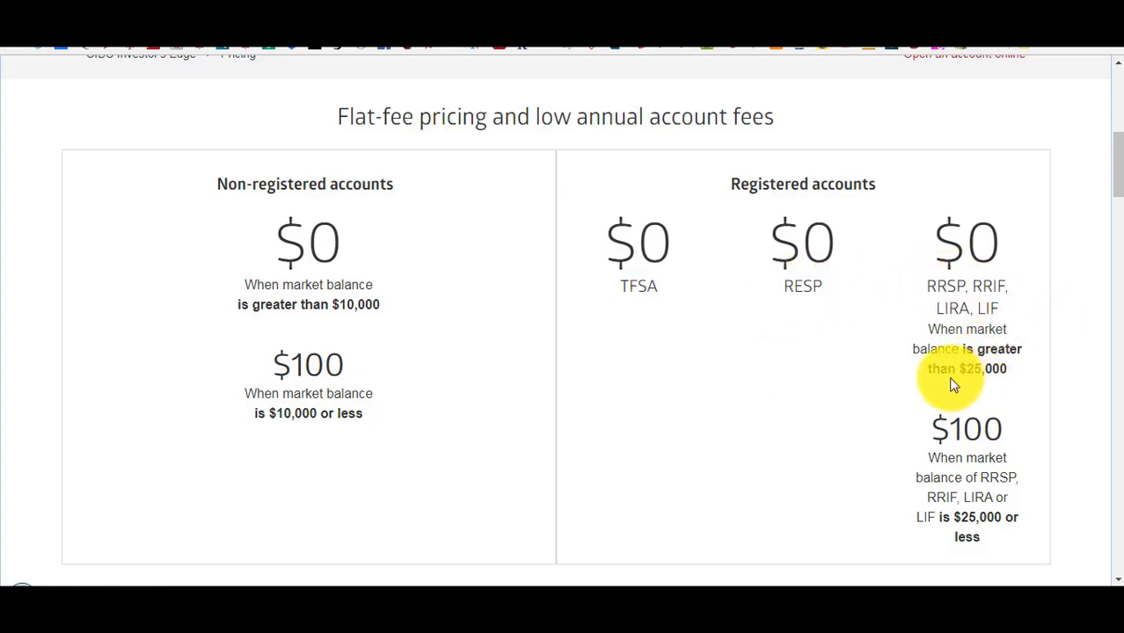
{"action": "left_click", "coordinate": [764, 114]}
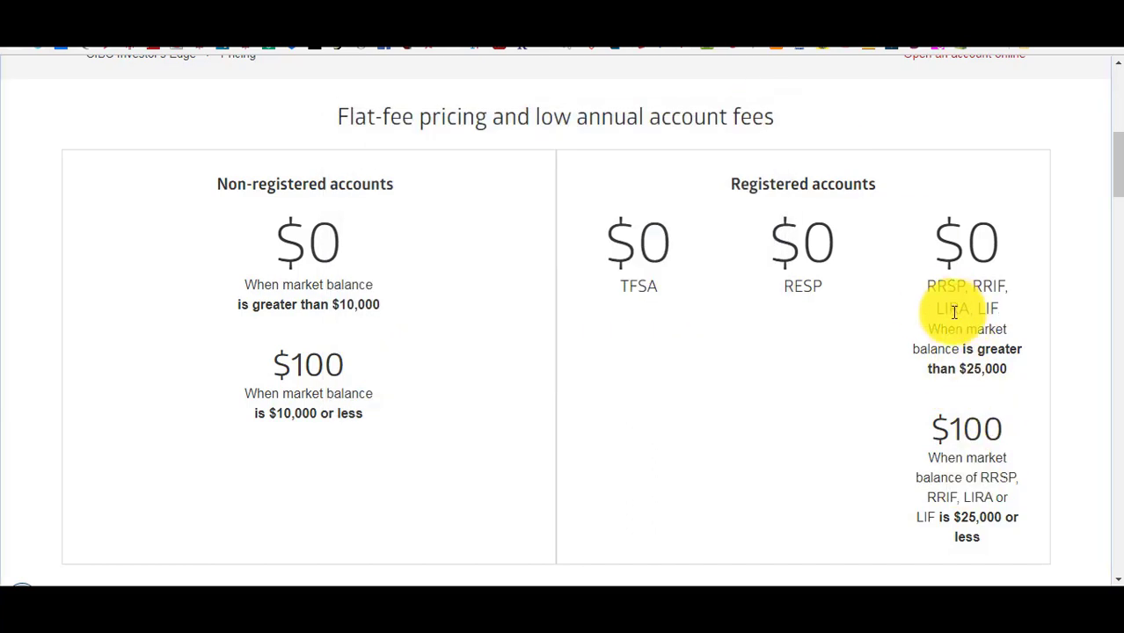
{"action": "double_click", "coordinate": [943, 287]}
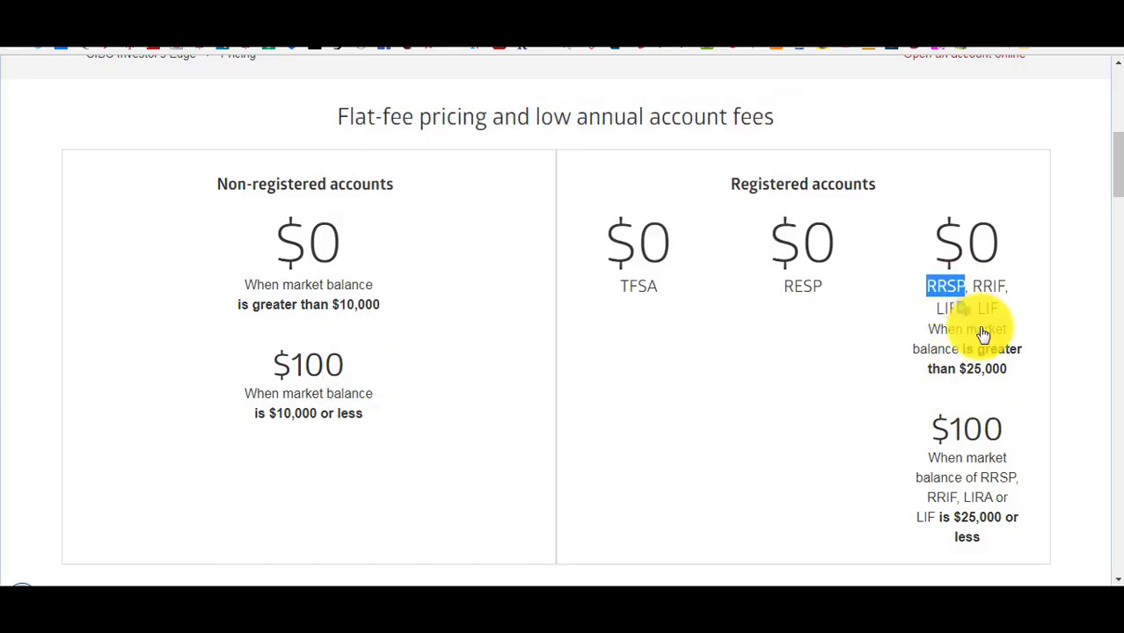
{"action": "left_click", "coordinate": [985, 399]}
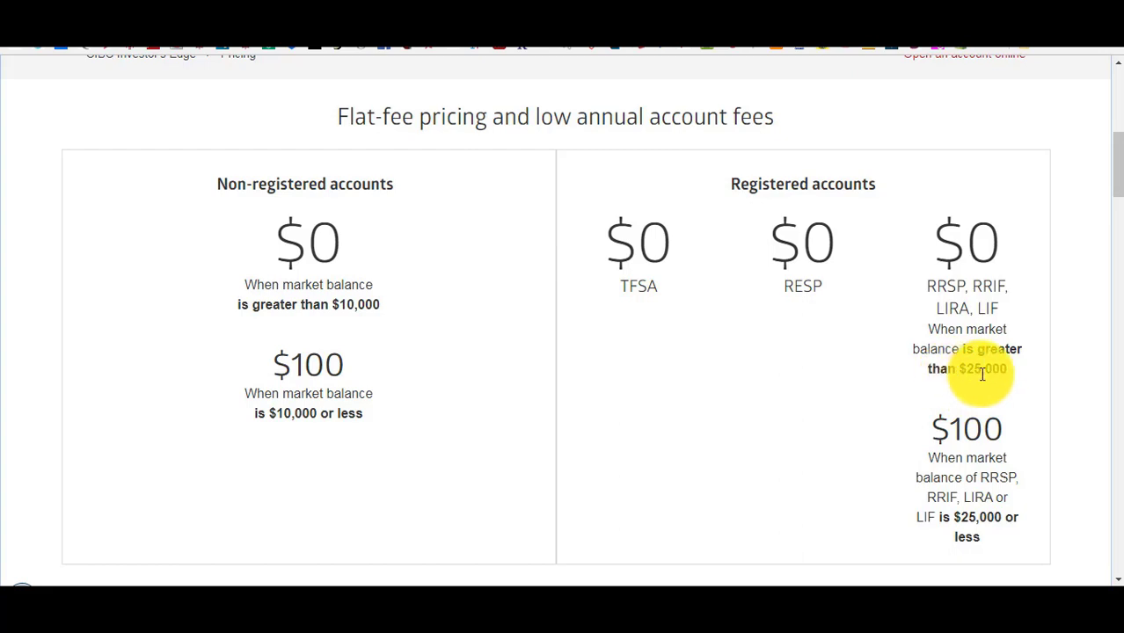
Examine the commission structure for equity trades, option trades, mutual funds and Active Trader Pricing.
{"action": "left_click_drag", "start_coordinate": [1115, 174], "coordinate": [1111, 232]}
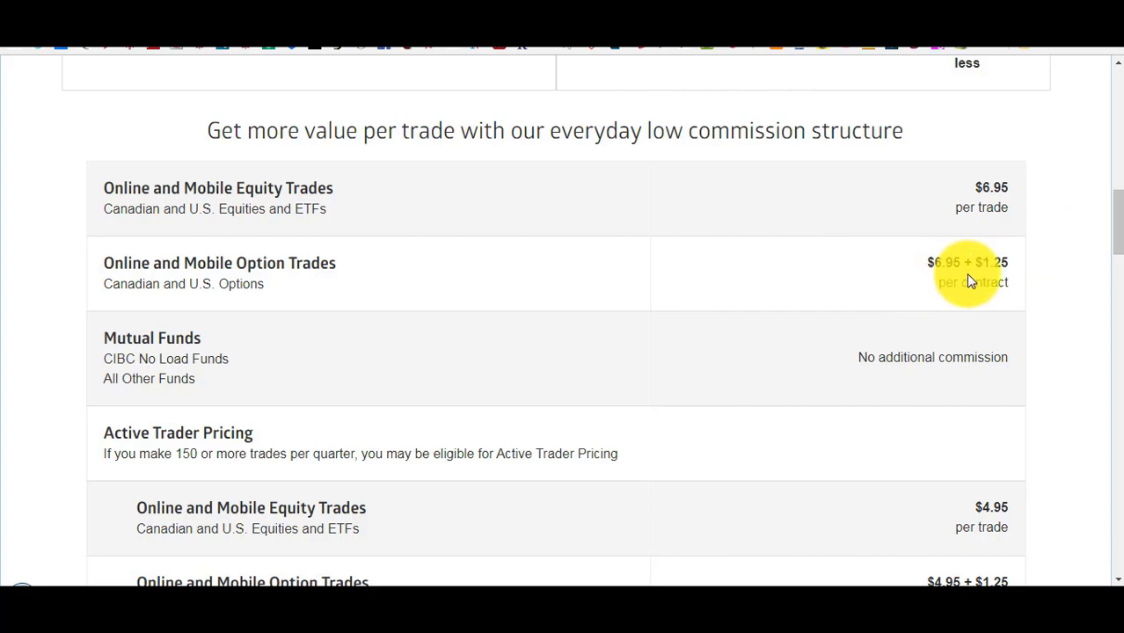
{"action": "scroll", "coordinate": [966, 274], "scroll_direction": "down", "scroll_amount": 1}
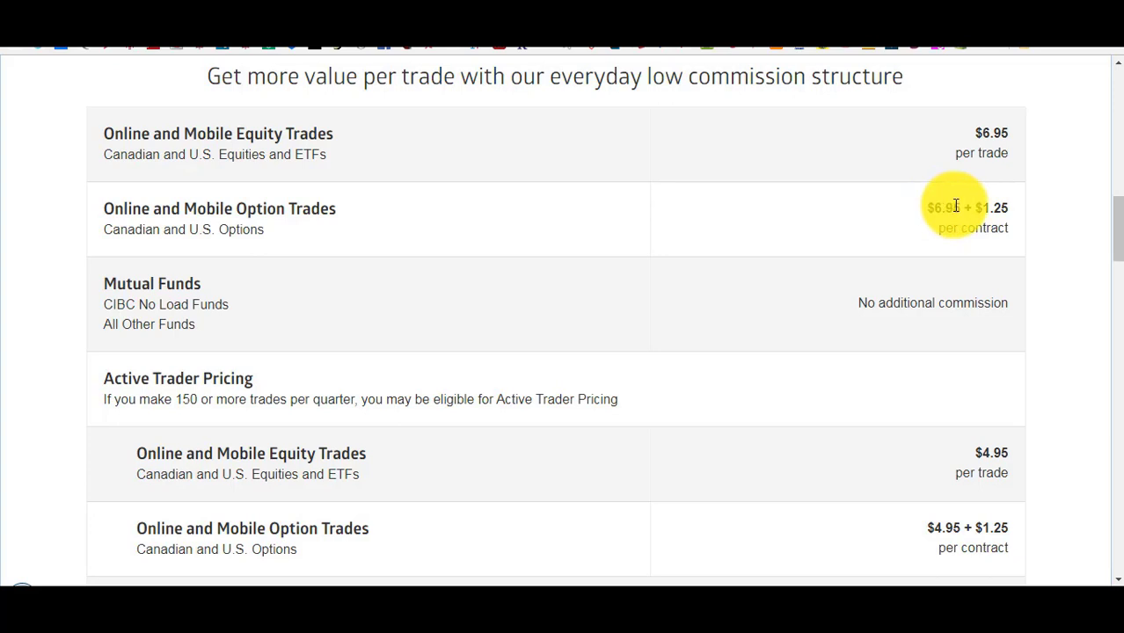
{"action": "scroll", "coordinate": [978, 208], "scroll_direction": "down", "scroll_amount": 2}
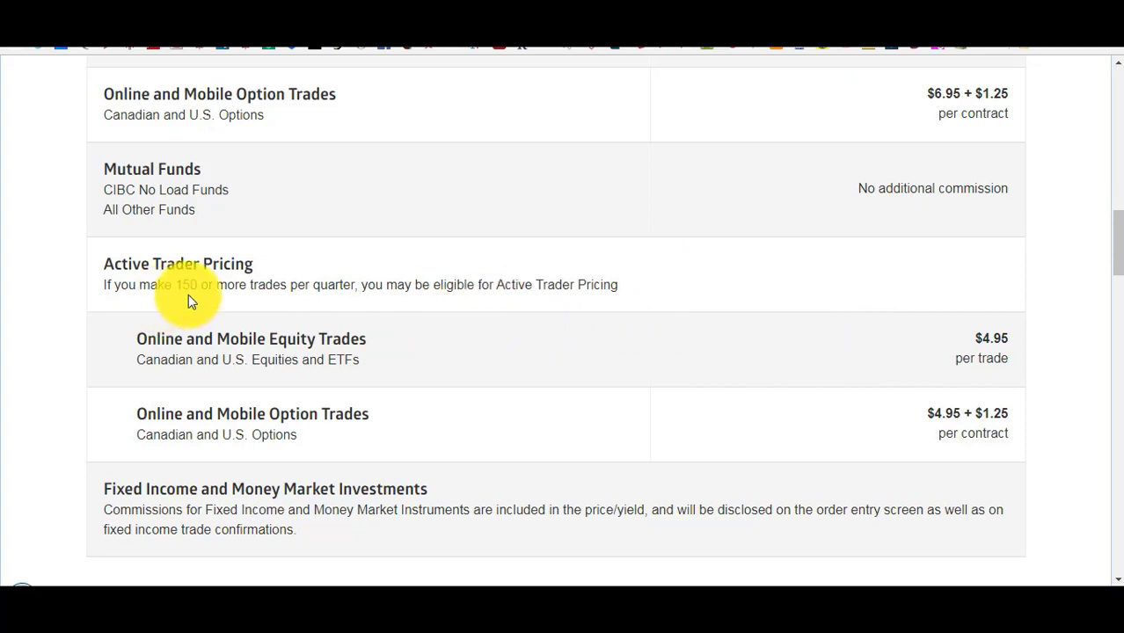
{"action": "left_click", "coordinate": [755, 112]}
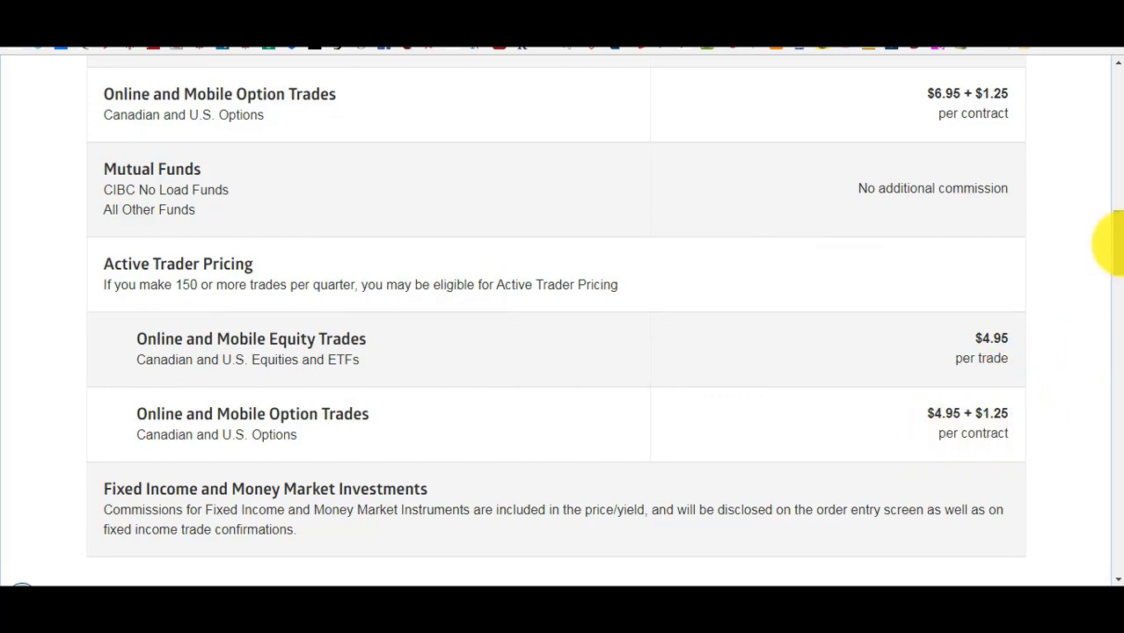
{"action": "left_click_drag", "start_coordinate": [1115, 242], "coordinate": [1029, 238]}
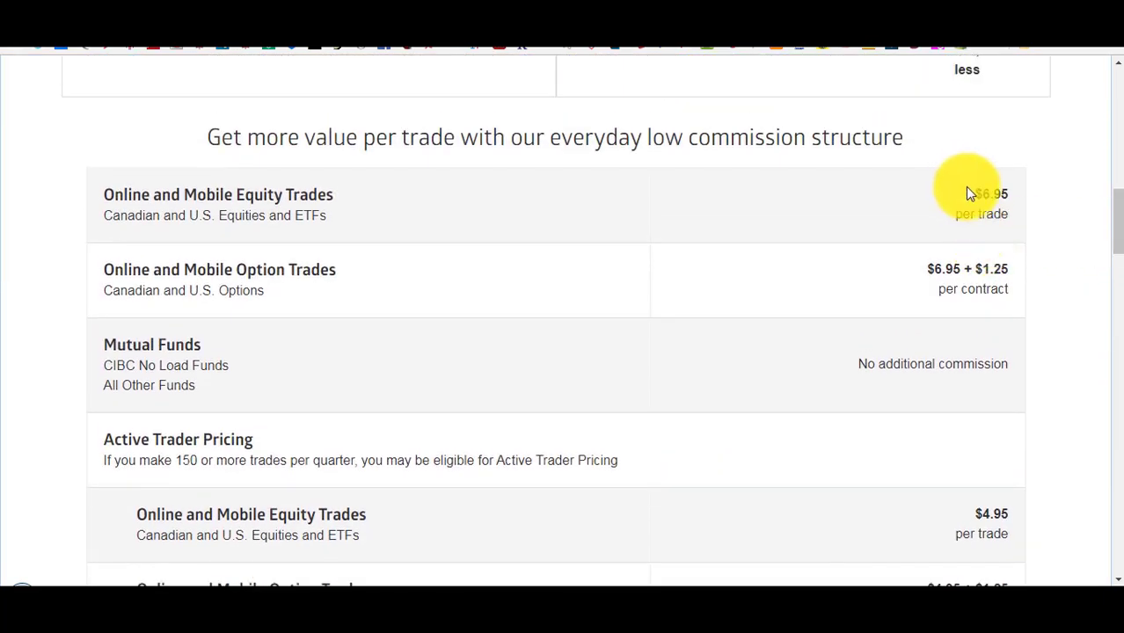
Return to the annual account fees and check the TFSA fee under registered accounts.
{"action": "left_click_drag", "start_coordinate": [970, 188], "coordinate": [1097, 176]}
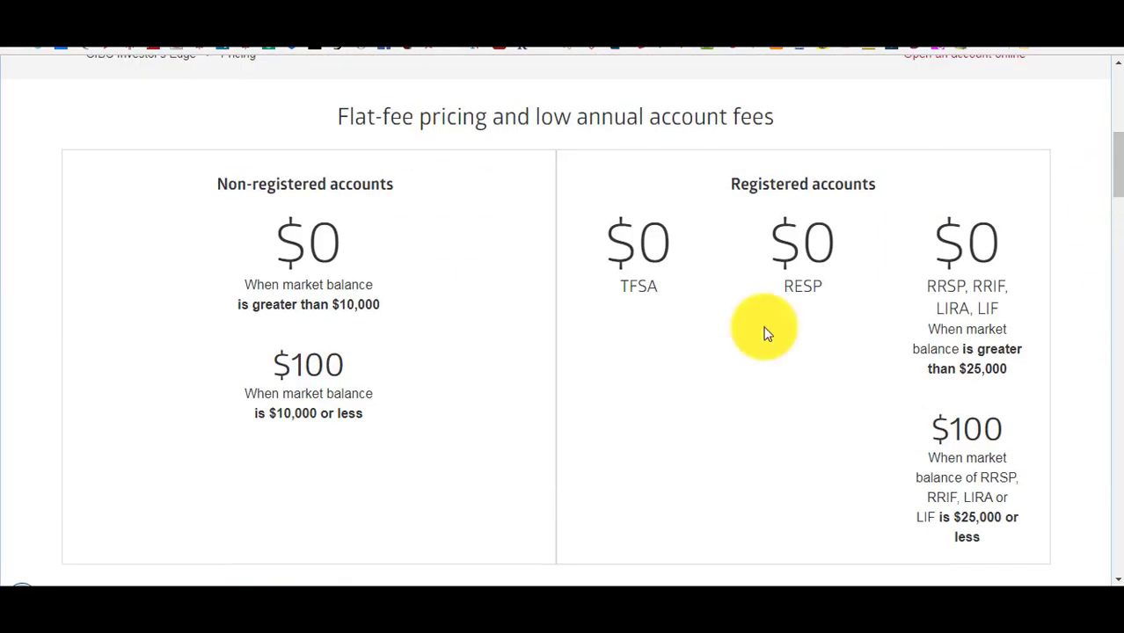
{"action": "left_click_drag", "start_coordinate": [627, 293], "coordinate": [652, 285]}
{"action": "left_click", "coordinate": [623, 286]}
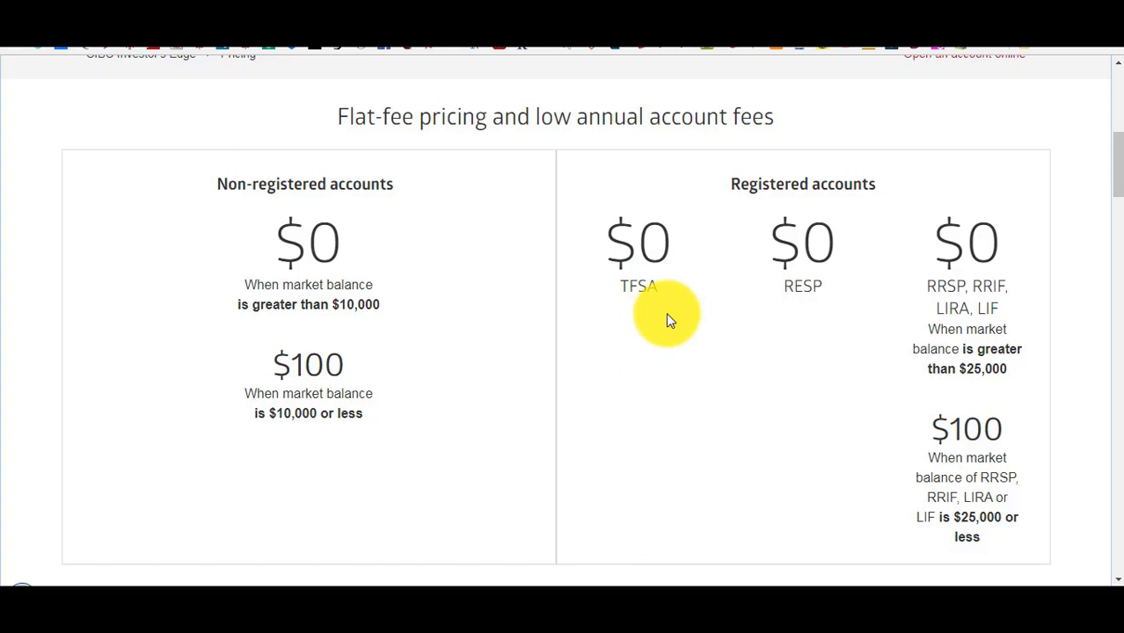
{"action": "double_click", "coordinate": [624, 289]}
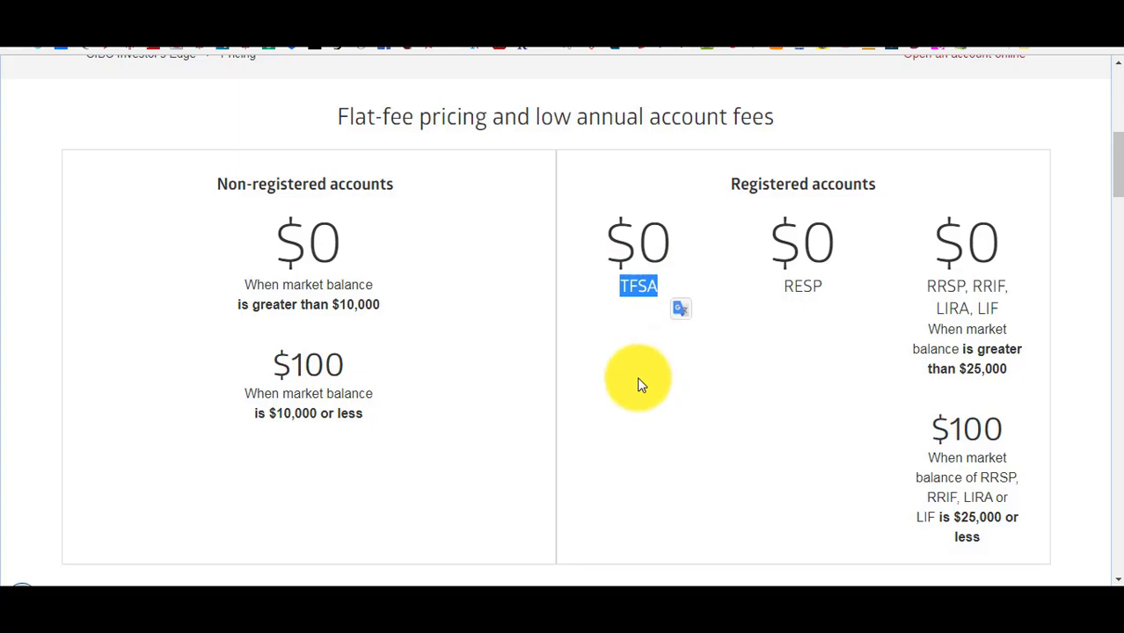
{"action": "left_click", "coordinate": [587, 386]}
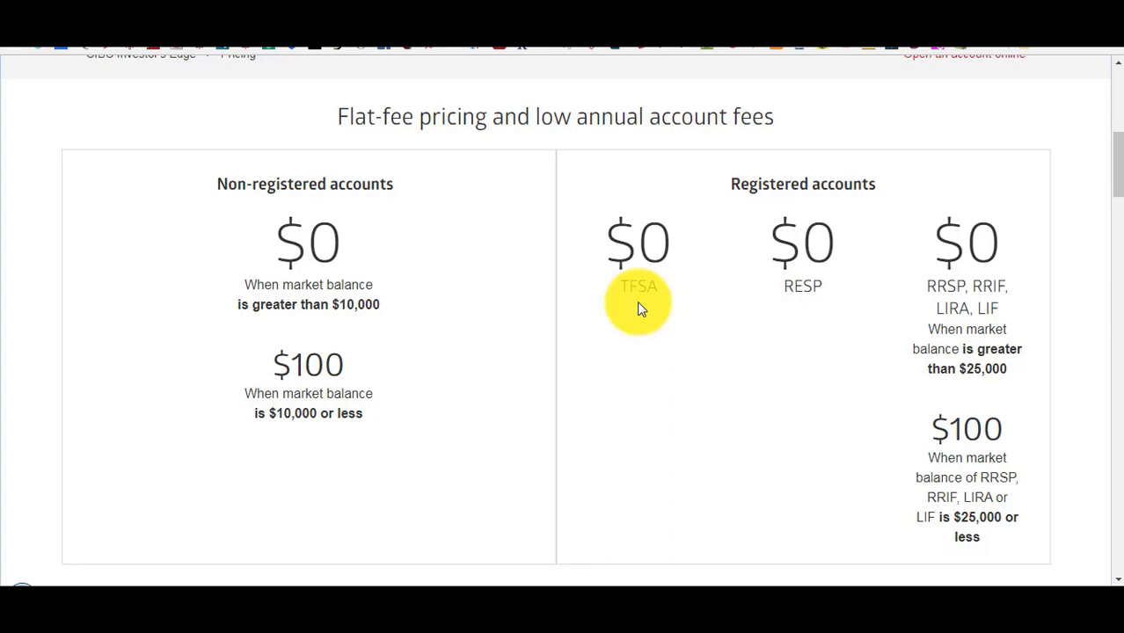
Start an online account application from the pricing page, choosing the TFSA or RRSP account type.
{"action": "left_click_drag", "start_coordinate": [1117, 171], "coordinate": [1117, 55]}
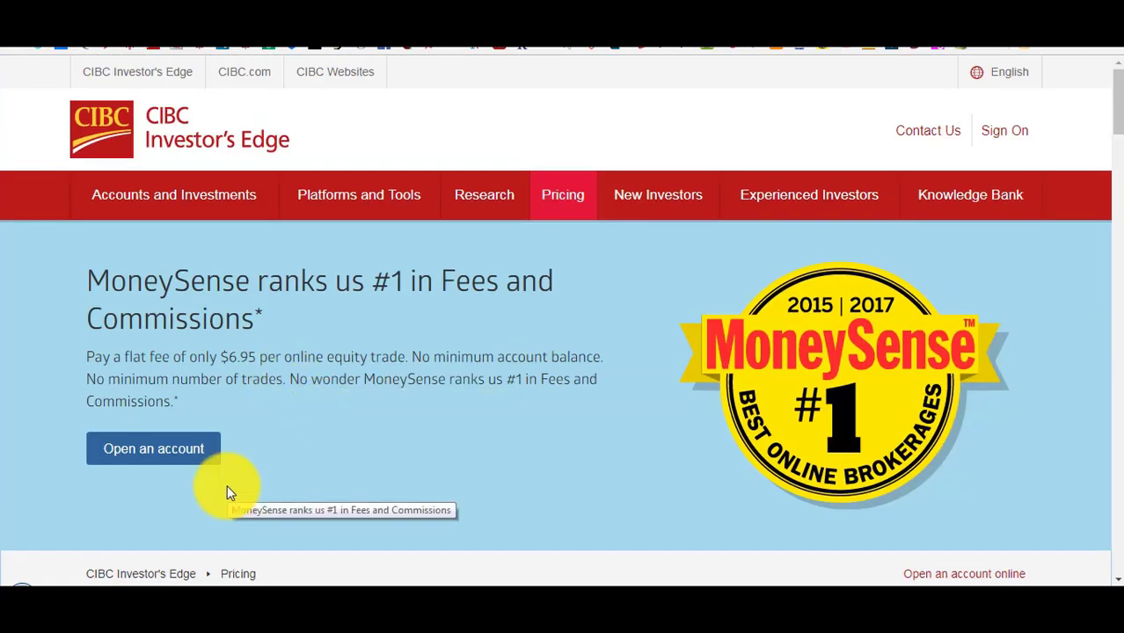
{"action": "left_click", "coordinate": [180, 450]}
{"action": "scroll", "coordinate": [1104, 171], "scroll_direction": "down", "scroll_amount": 3}
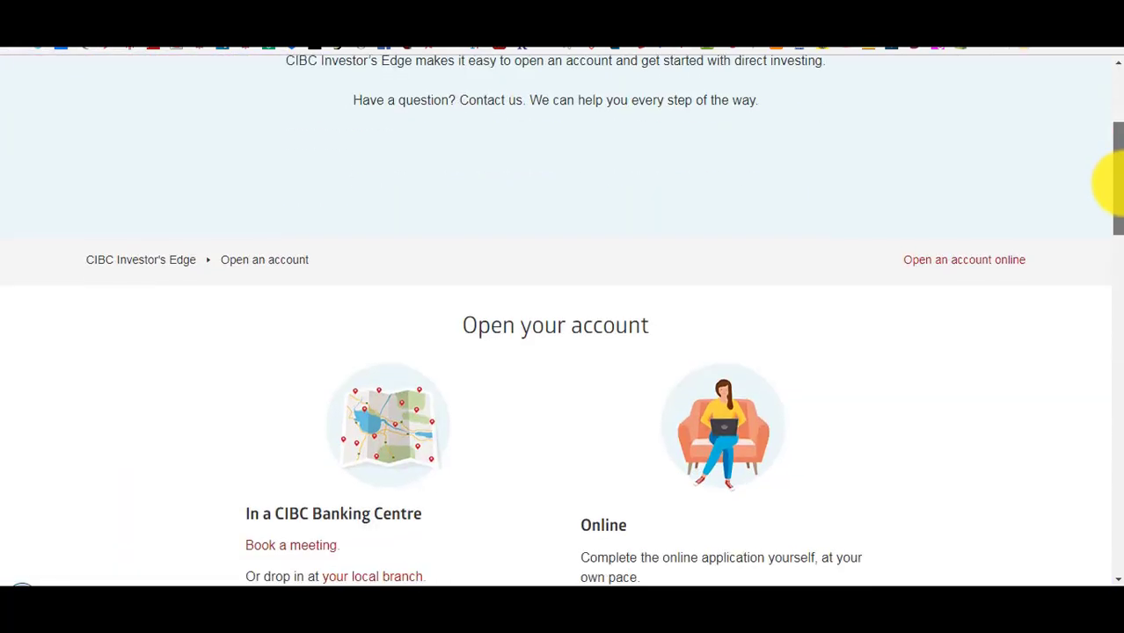
{"action": "left_click", "coordinate": [988, 242]}
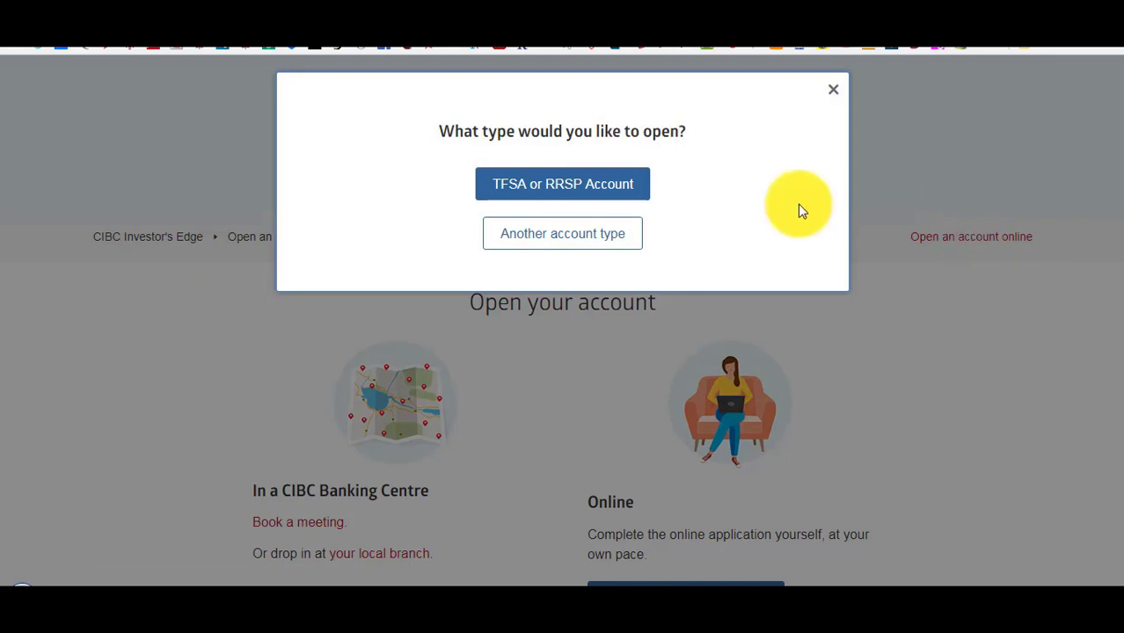
{"action": "left_click", "coordinate": [624, 194]}
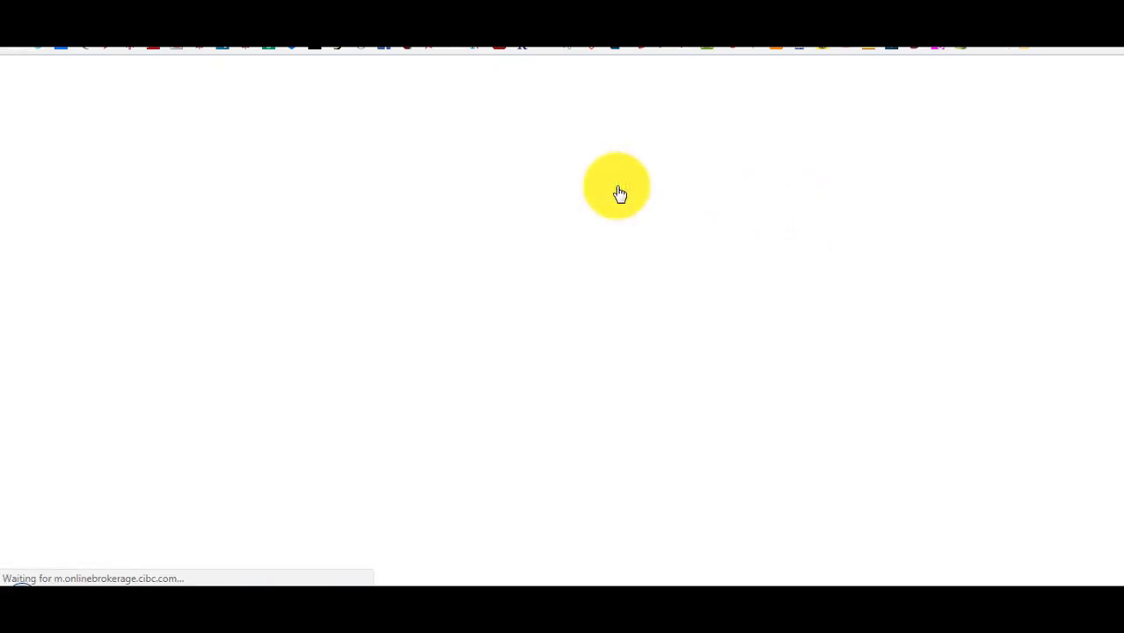
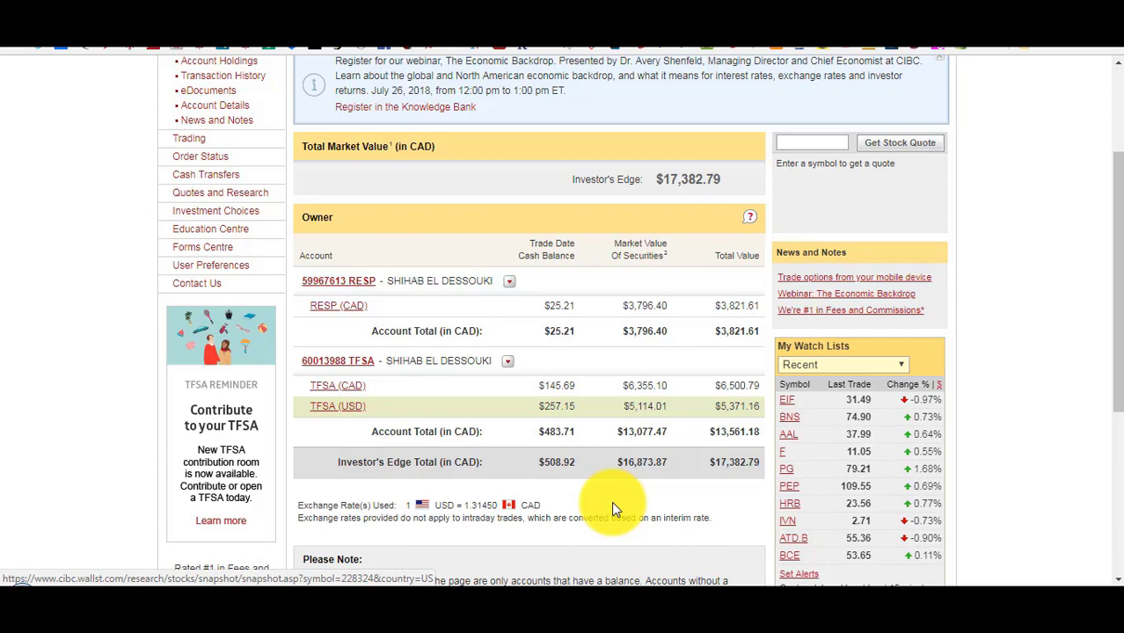
Open the account holdings page and review the equities held in the RESP account.
{"action": "scroll", "coordinate": [474, 506], "scroll_direction": "up", "scroll_amount": 3}
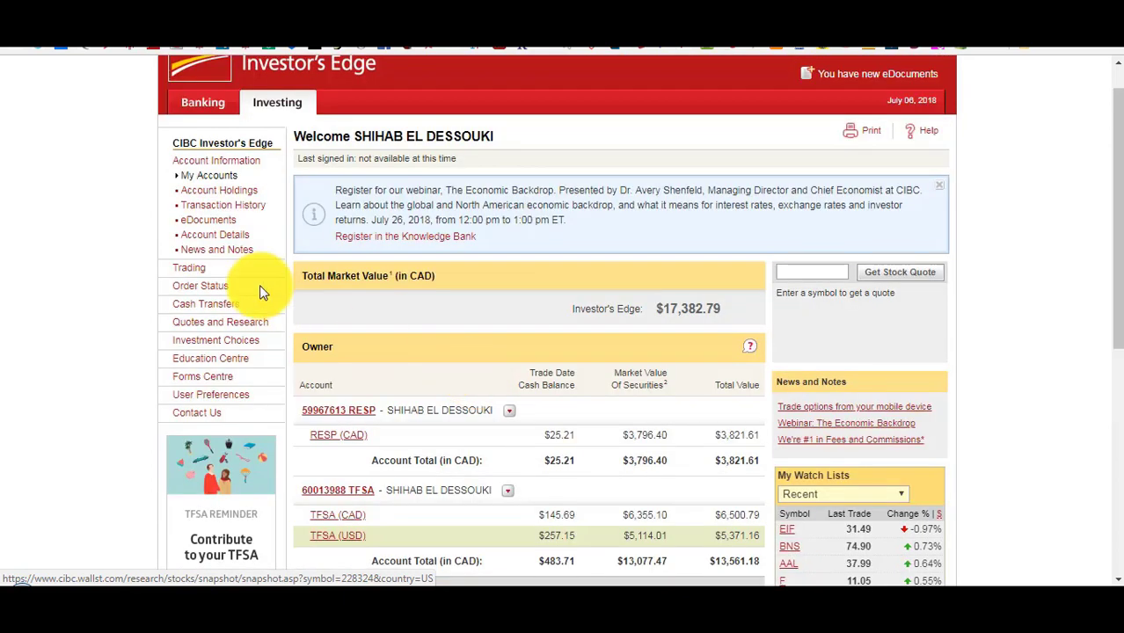
{"action": "left_click", "coordinate": [221, 195]}
{"action": "scroll", "coordinate": [1111, 250], "scroll_direction": "down", "scroll_amount": 3}
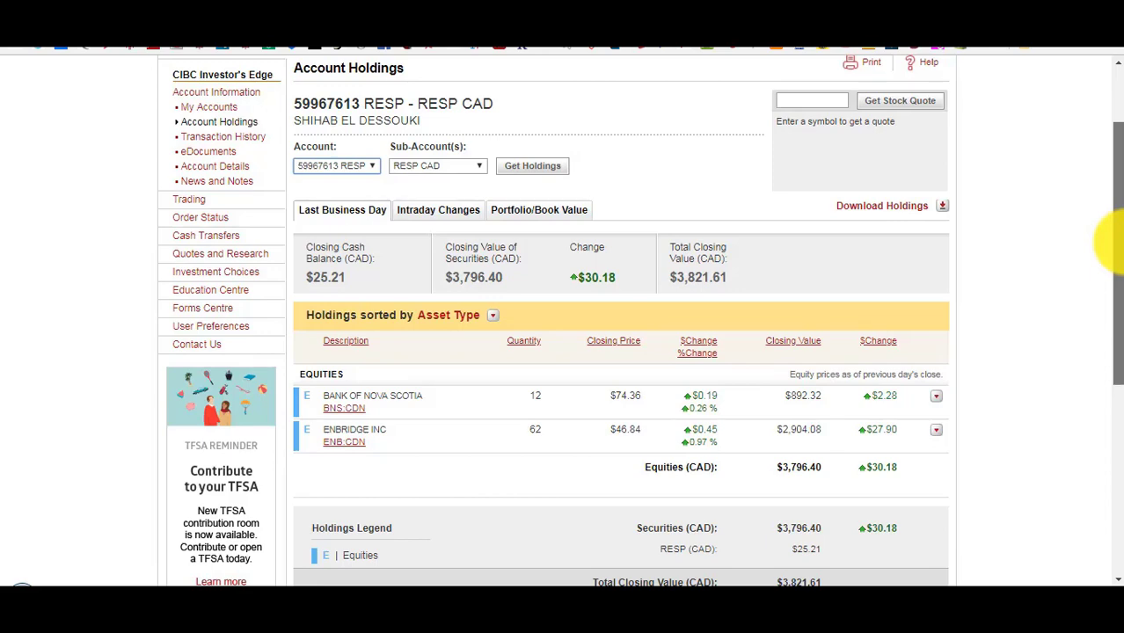
{"action": "scroll", "coordinate": [1106, 250], "scroll_direction": "up", "scroll_amount": 1}
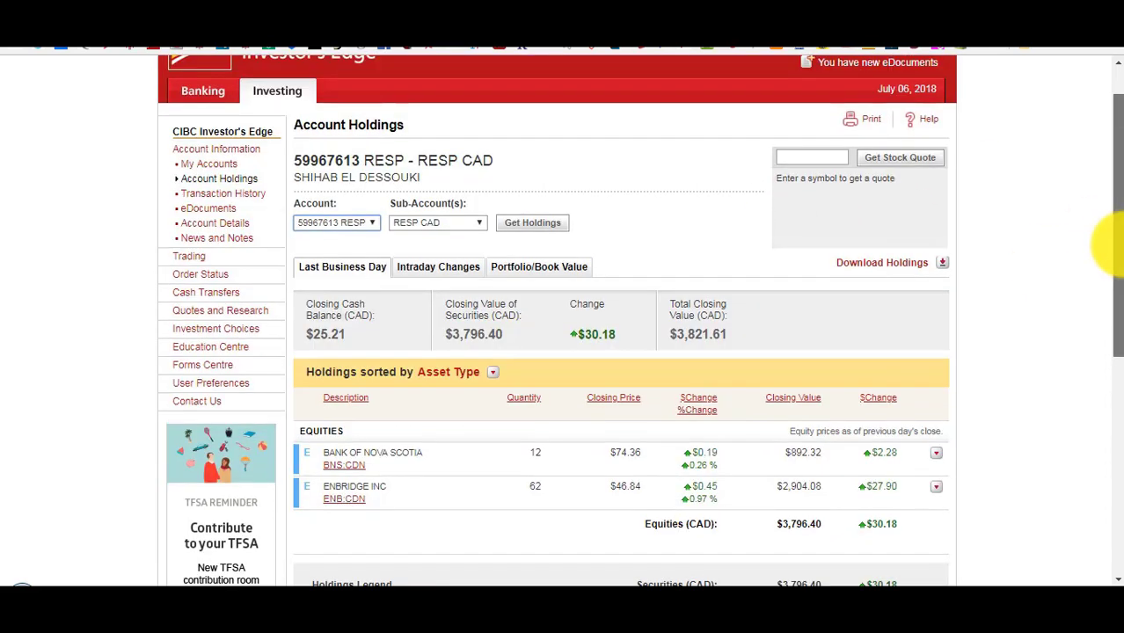
Switch the account holdings to the TFSA account's TFSA CAD sub-account and review its equities as of the last business day.
{"action": "left_click", "coordinate": [360, 225]}
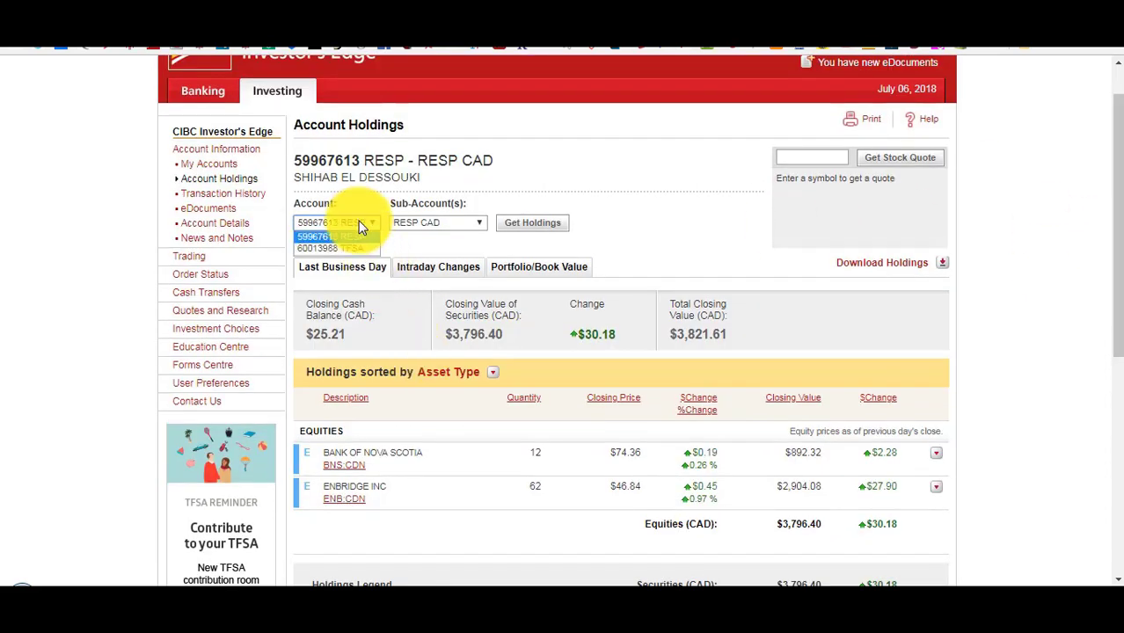
{"action": "left_click", "coordinate": [357, 247]}
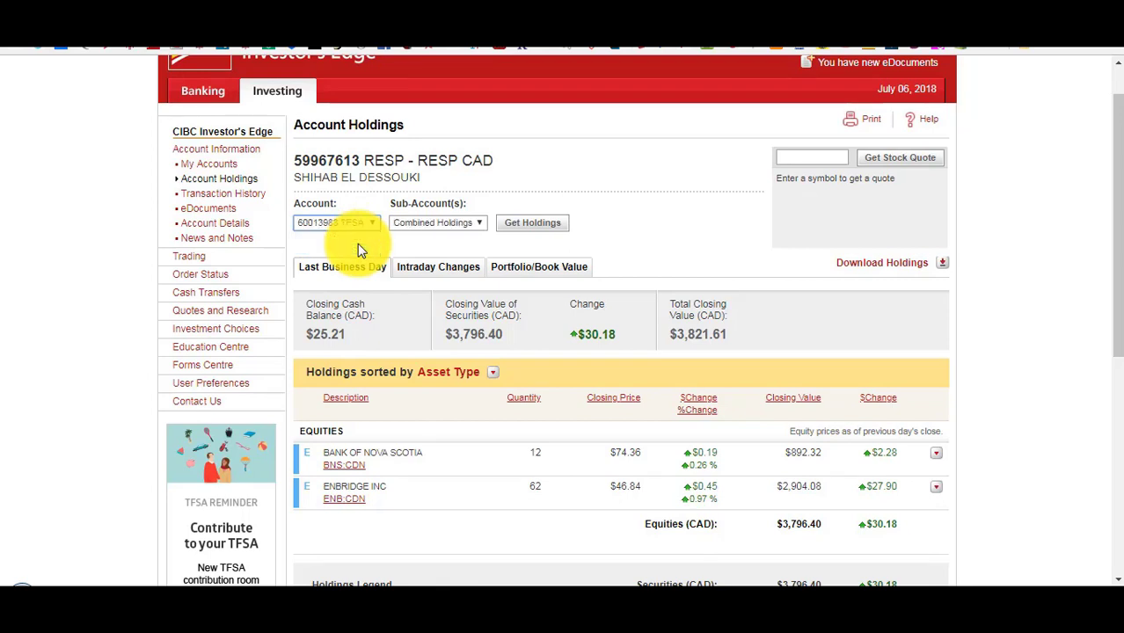
{"action": "left_click", "coordinate": [441, 226]}
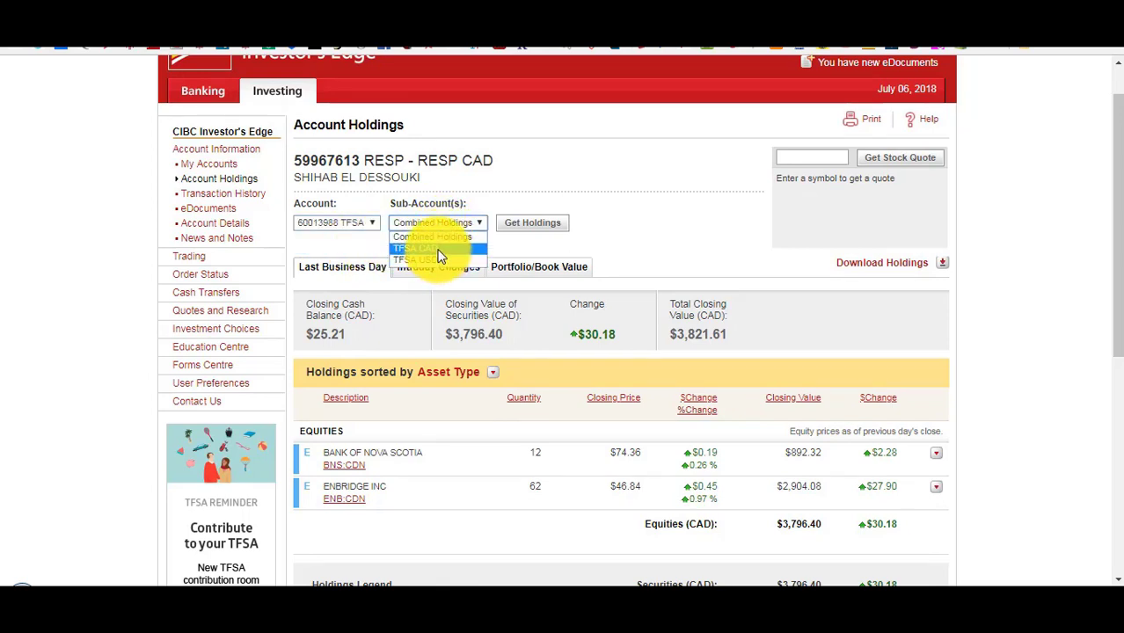
{"action": "left_click", "coordinate": [439, 252]}
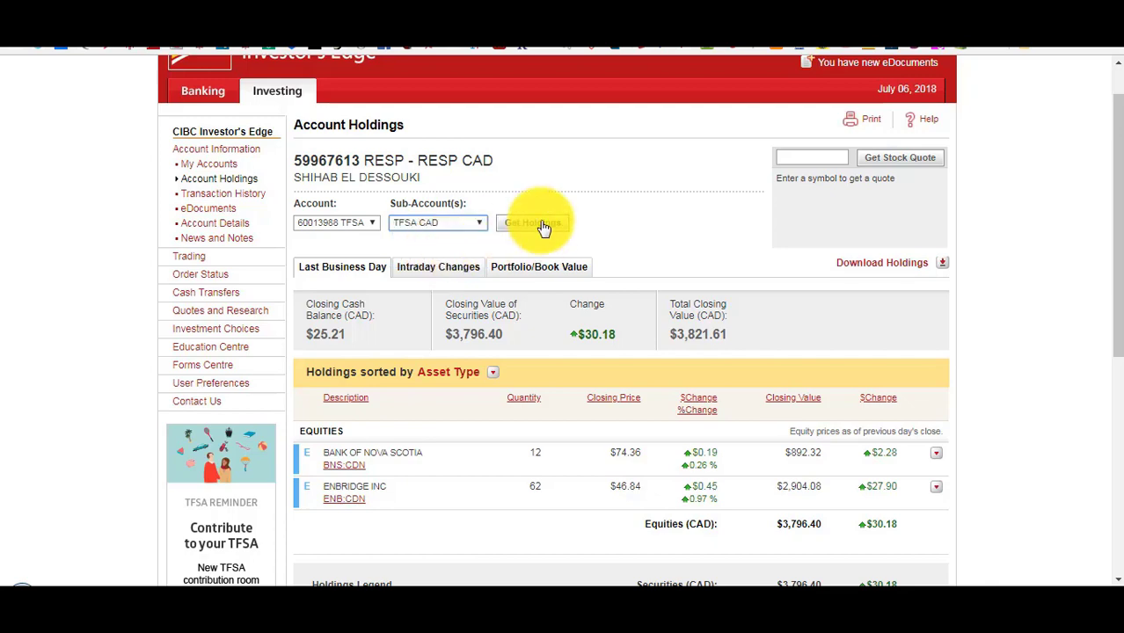
{"action": "left_click", "coordinate": [538, 226]}
{"action": "scroll", "coordinate": [1115, 202], "scroll_direction": "down", "scroll_amount": 2}
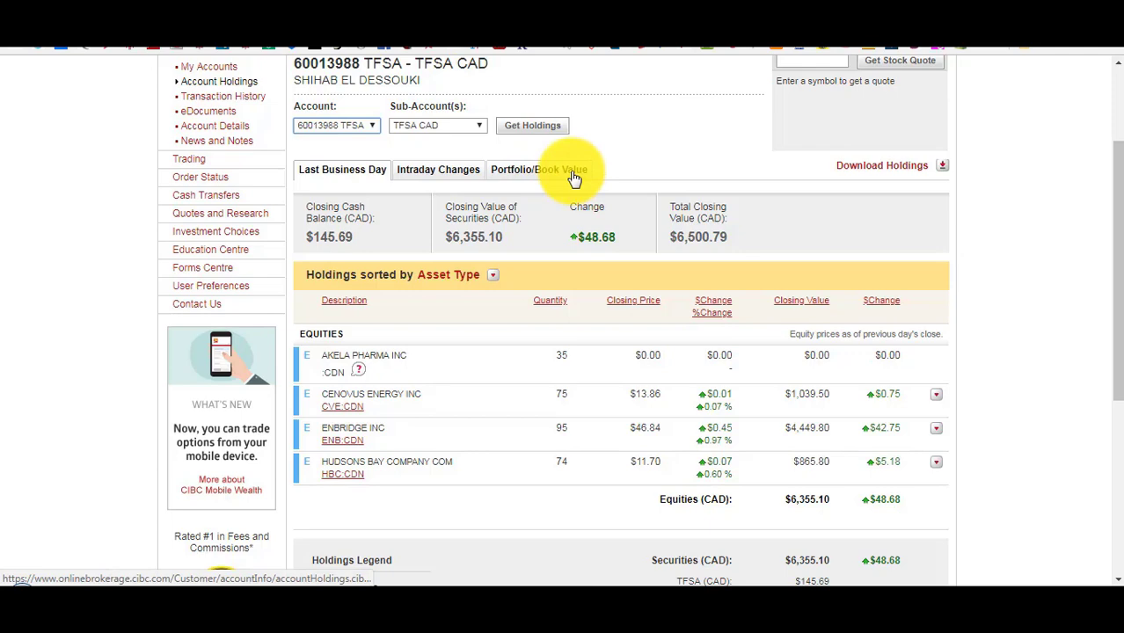
Show the intraday changes for the TFSA CAD holdings and check the market values of Enbridge and Hudsons Bay Company.
{"action": "left_click", "coordinate": [430, 171]}
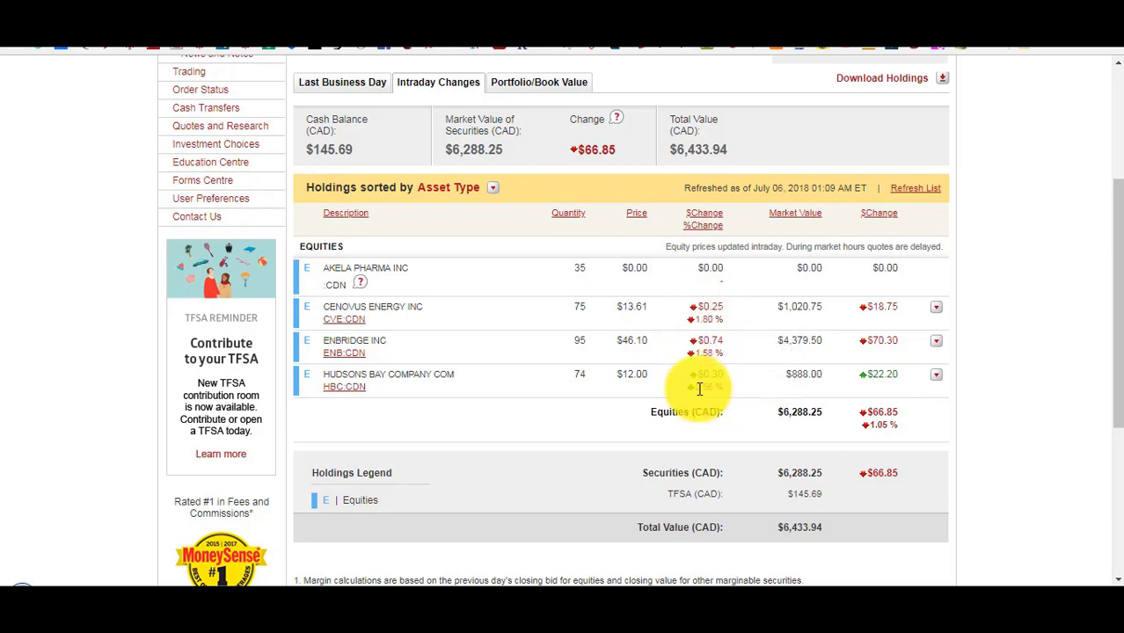
{"action": "double_click", "coordinate": [794, 338]}
{"action": "double_click", "coordinate": [809, 373]}
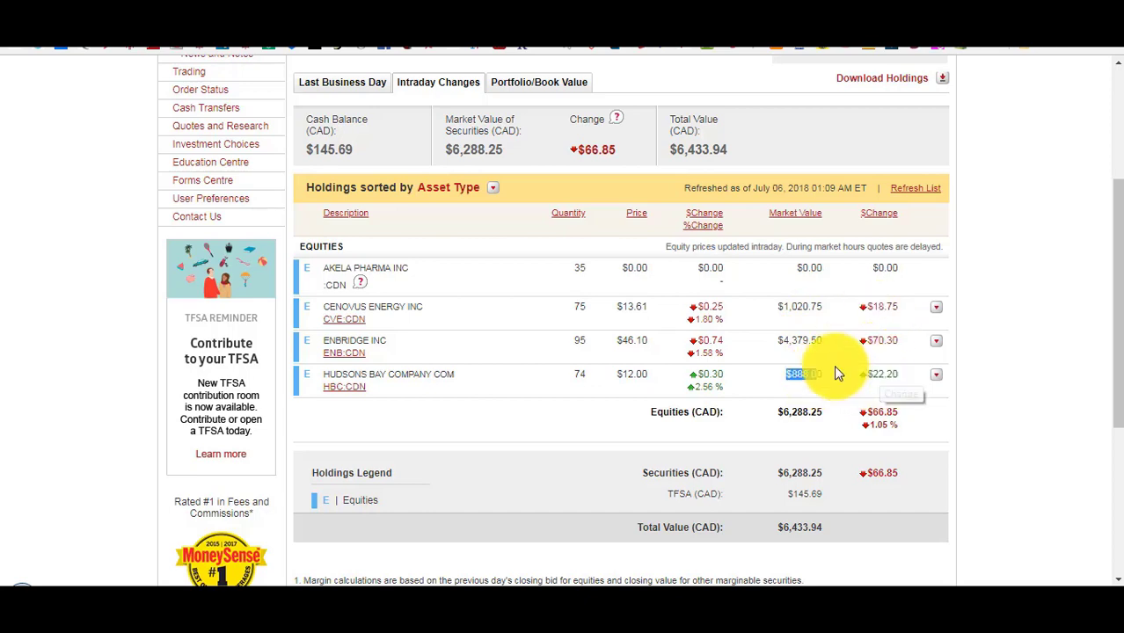
{"action": "scroll", "coordinate": [1115, 348], "scroll_direction": "up", "scroll_amount": 1}
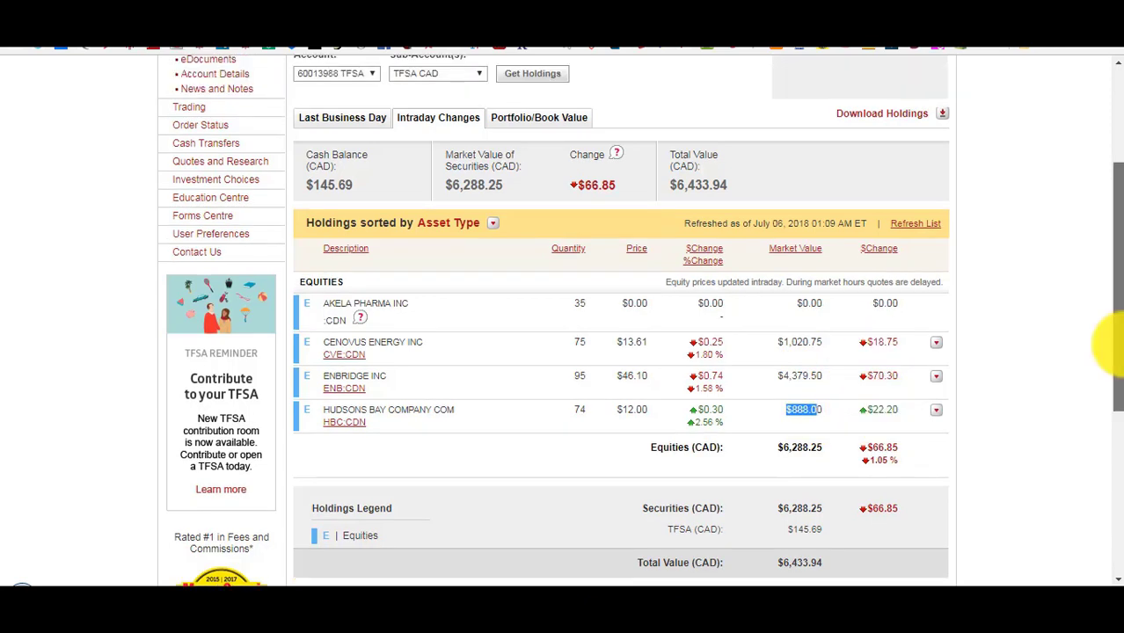
Open the portfolio and book value view and compare book and closing values for Cenovus Energy, Enbridge and Hudsons Bay Company.
{"action": "left_click", "coordinate": [540, 124]}
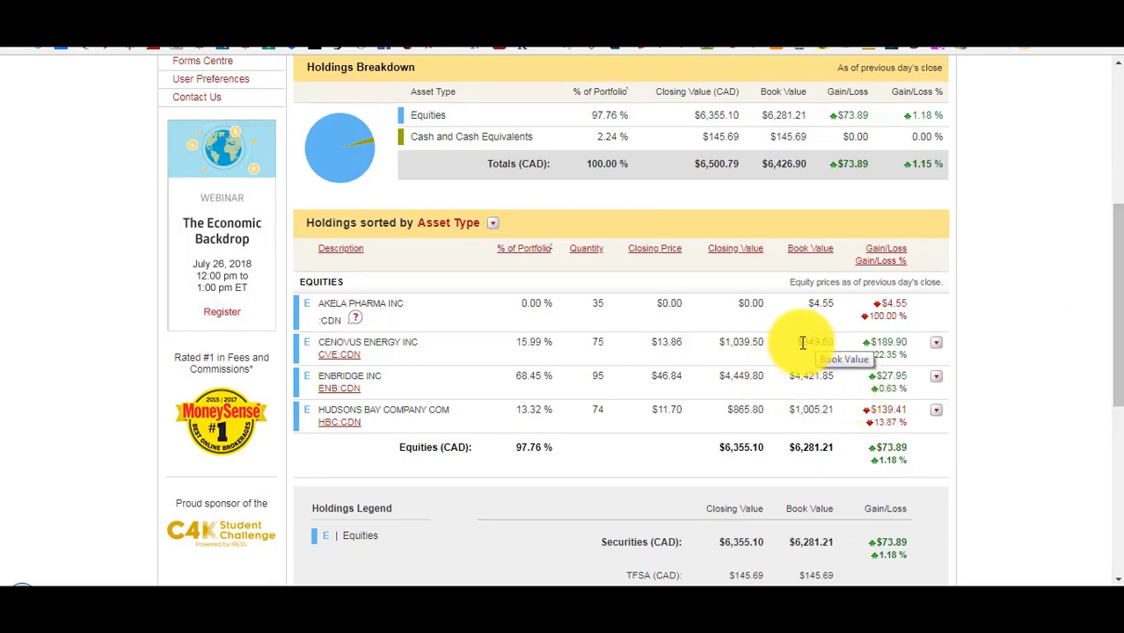
{"action": "left_click_drag", "start_coordinate": [802, 342], "coordinate": [836, 344]}
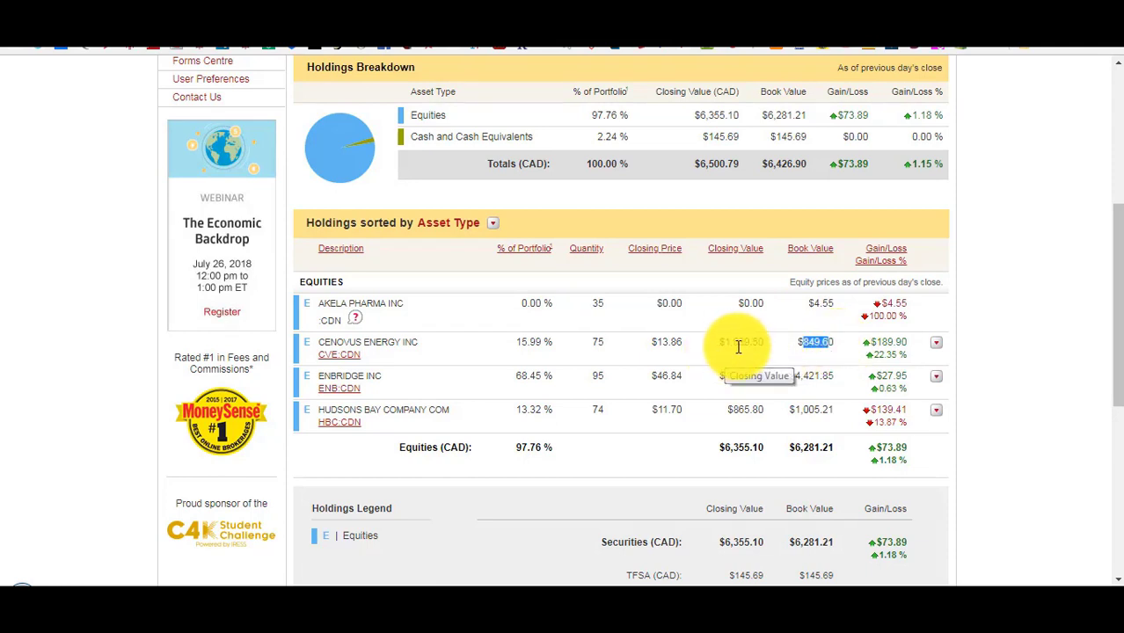
{"action": "scroll", "coordinate": [960, 368], "scroll_direction": "down", "scroll_amount": 2}
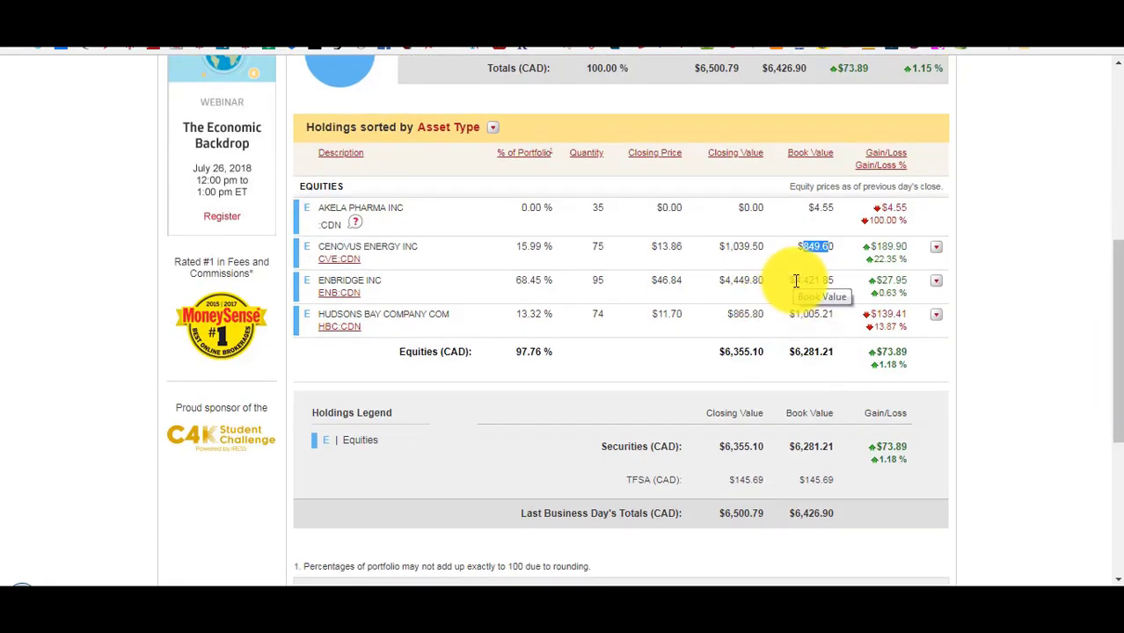
{"action": "left_click_drag", "start_coordinate": [808, 281], "coordinate": [789, 280]}
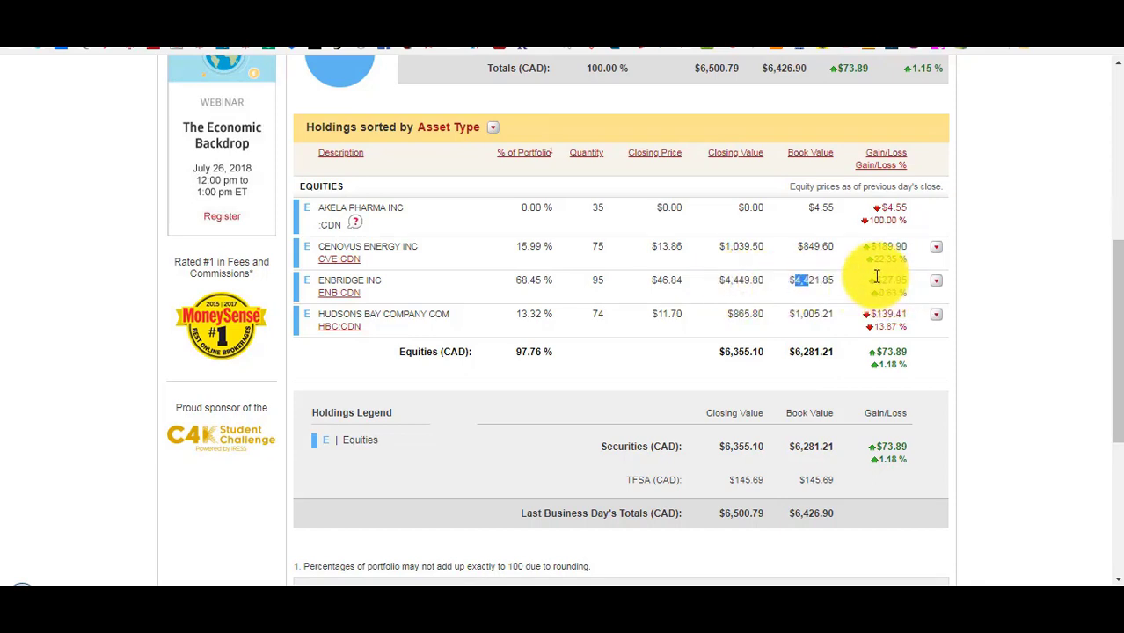
{"action": "scroll", "coordinate": [1055, 340], "scroll_direction": "down", "scroll_amount": 1}
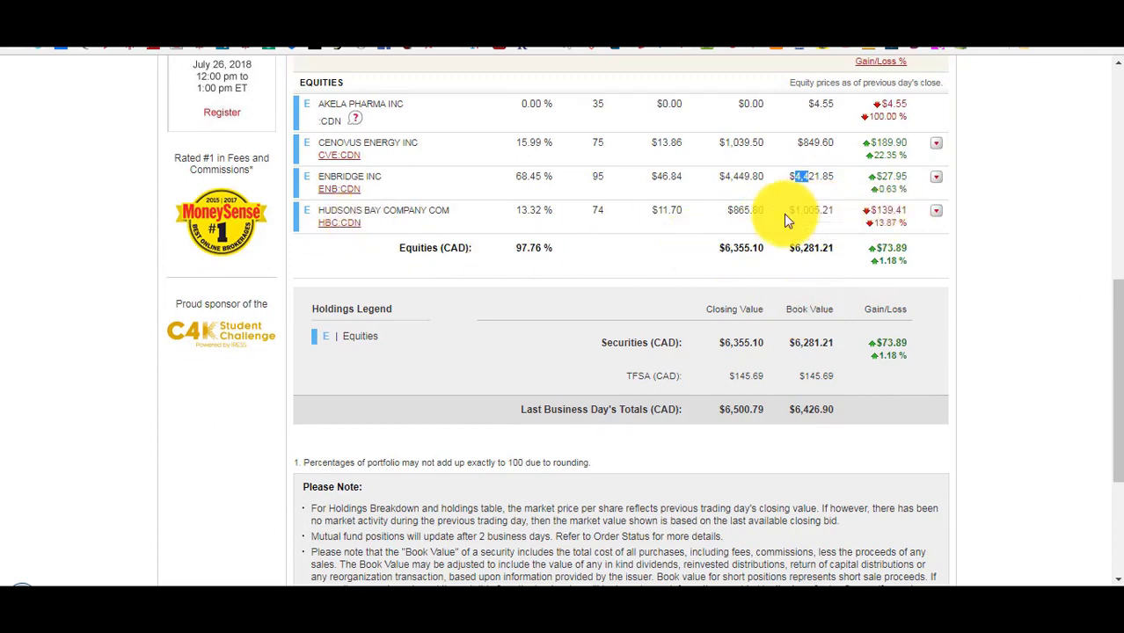
{"action": "left_click_drag", "start_coordinate": [729, 209], "coordinate": [745, 210]}
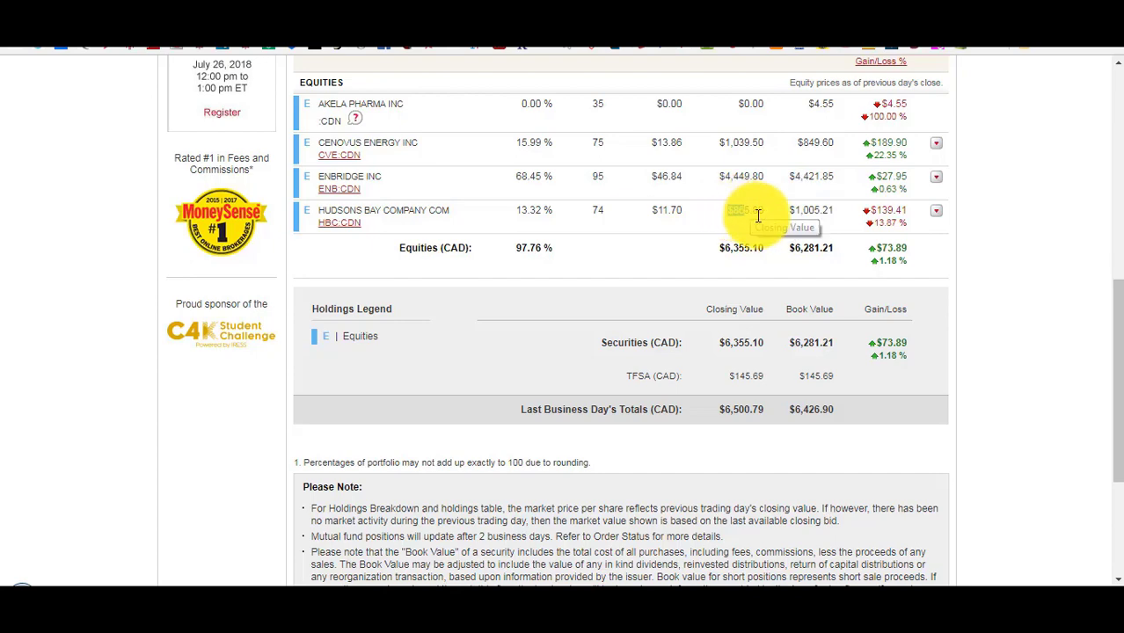
{"action": "scroll", "coordinate": [933, 214], "scroll_direction": "up", "scroll_amount": 3}
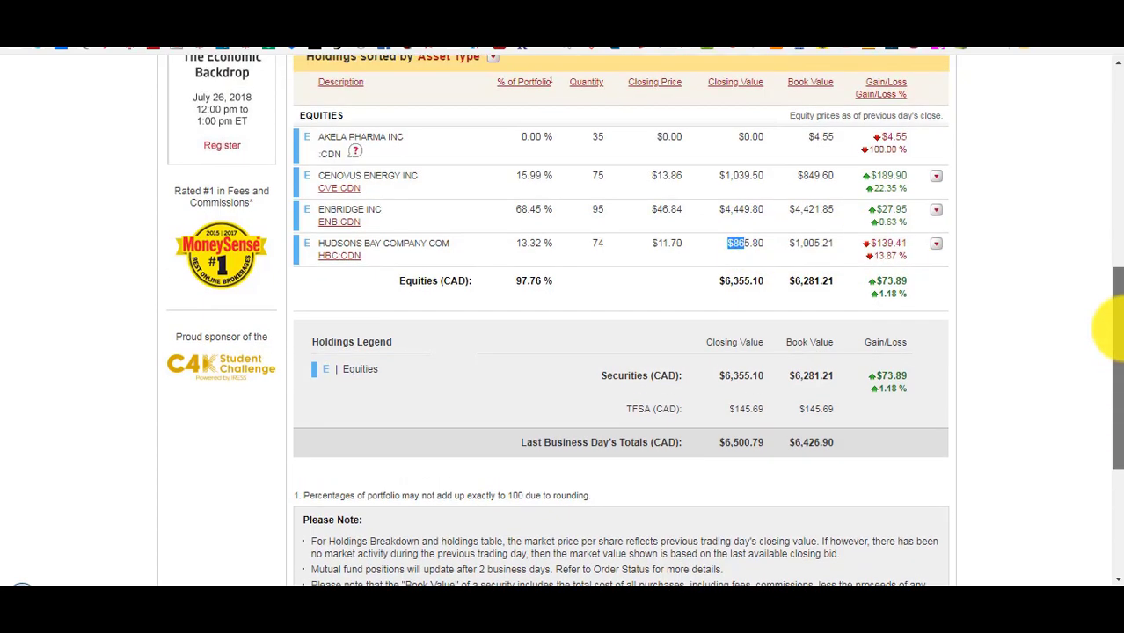
Load the holdings of the TFSA USD sub-account and review the book values and gains or losses of its equities.
{"action": "scroll", "coordinate": [1113, 326], "scroll_direction": "up", "scroll_amount": 3}
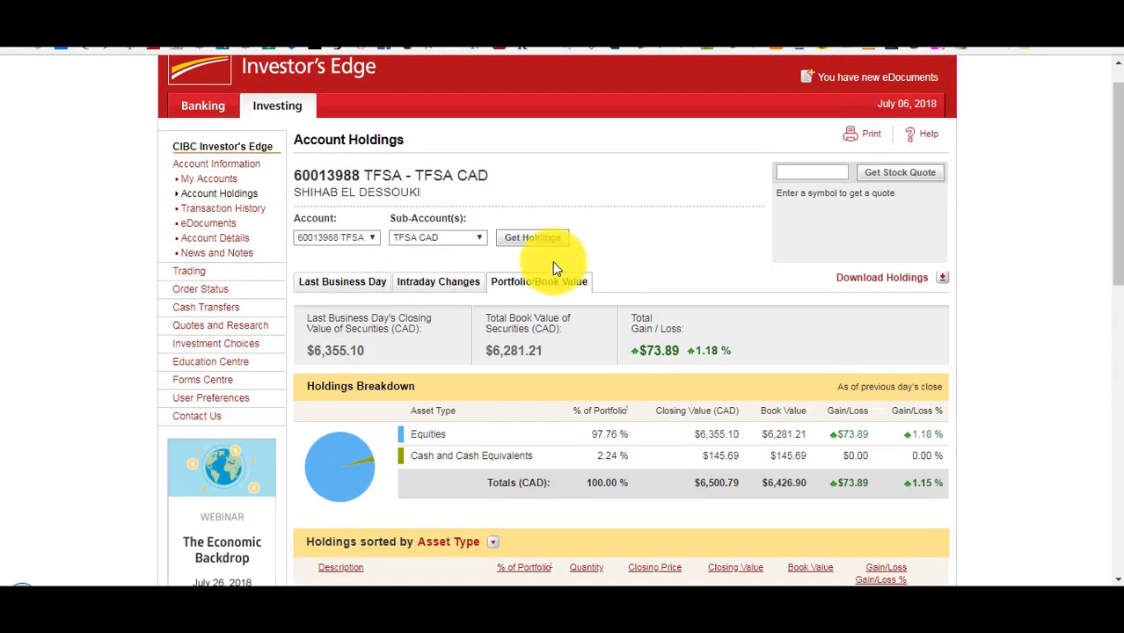
{"action": "left_click", "coordinate": [438, 238]}
{"action": "left_click", "coordinate": [455, 273]}
{"action": "left_click", "coordinate": [529, 247]}
{"action": "scroll", "coordinate": [1112, 290], "scroll_direction": "down", "scroll_amount": 4}
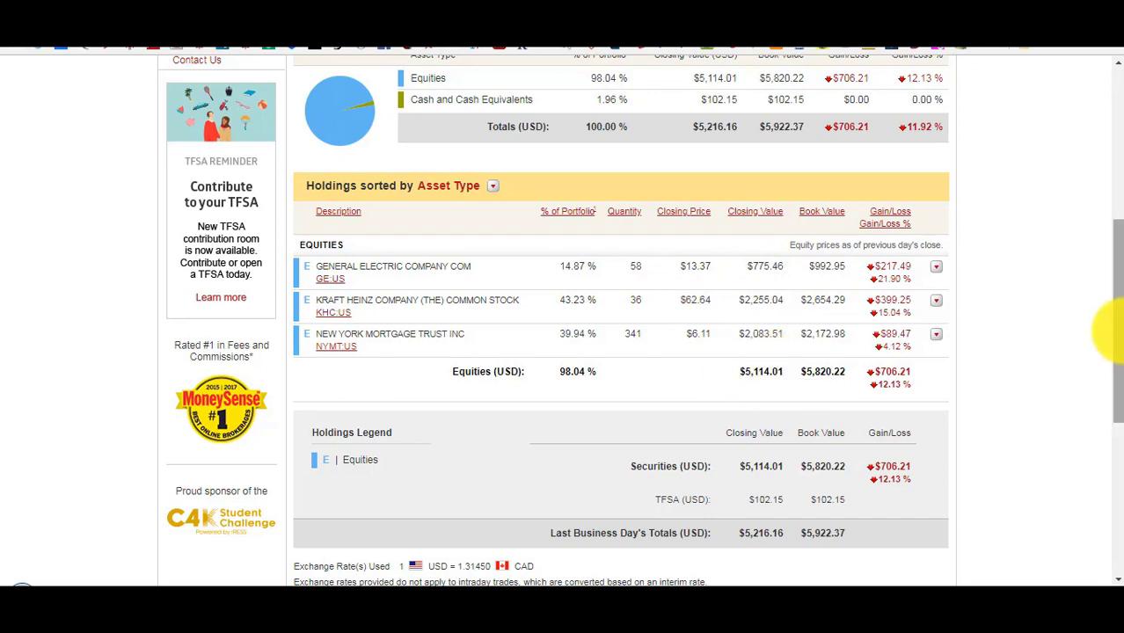
Open the transaction history for the TFSA USD sub-account and review the transactions from the last 45 days.
{"action": "left_click_drag", "start_coordinate": [1113, 327], "coordinate": [1114, 176]}
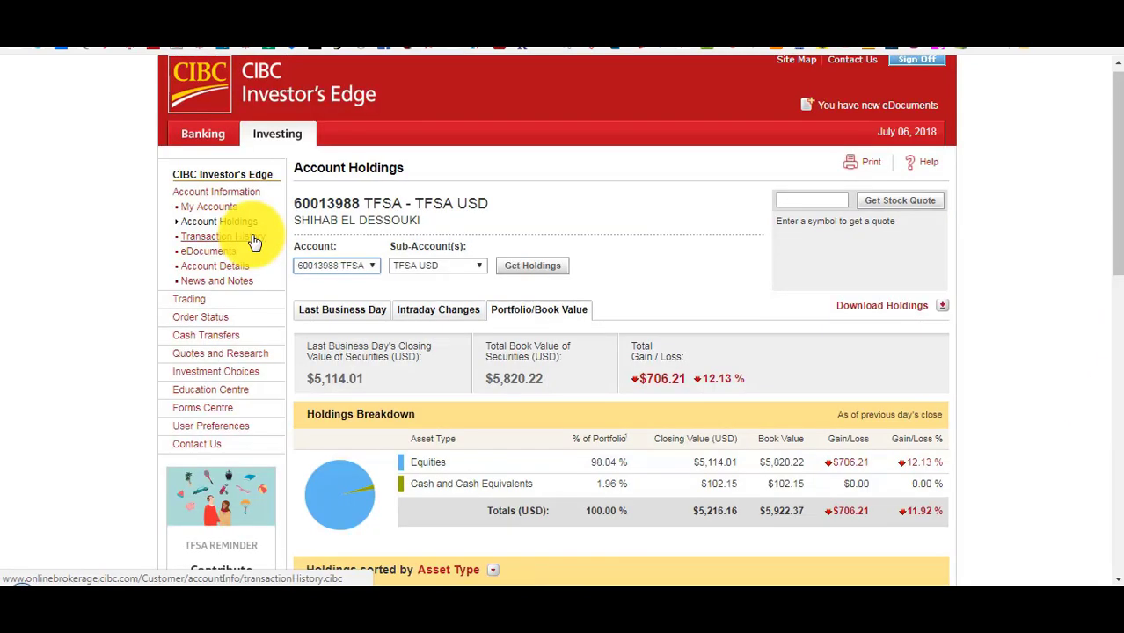
{"action": "left_click", "coordinate": [252, 237]}
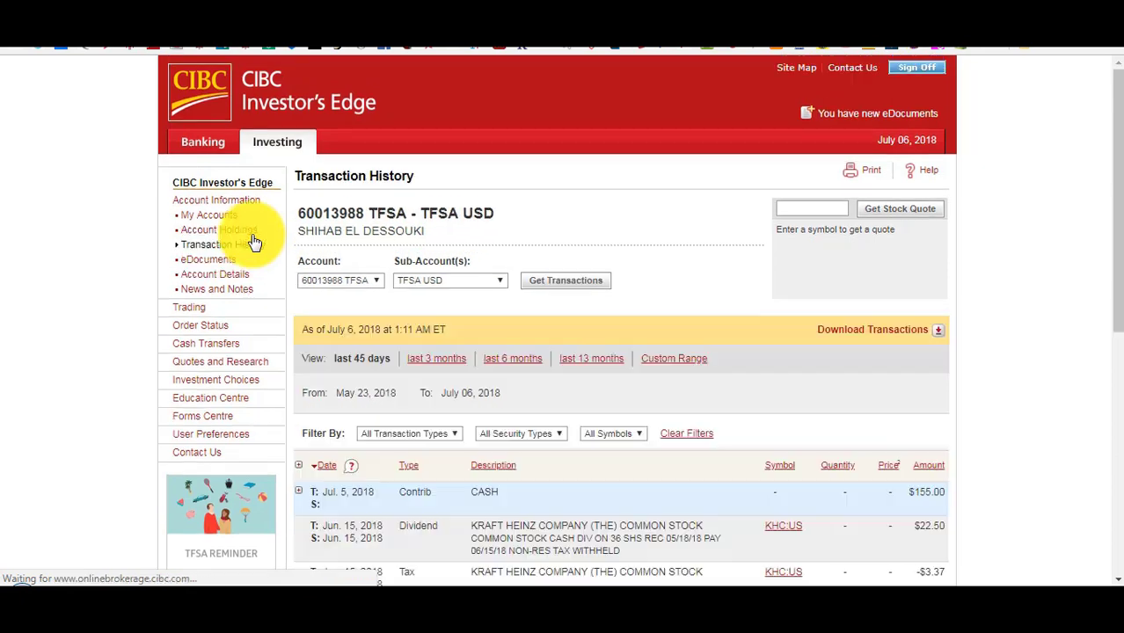
{"action": "left_click_drag", "start_coordinate": [1113, 168], "coordinate": [1113, 230]}
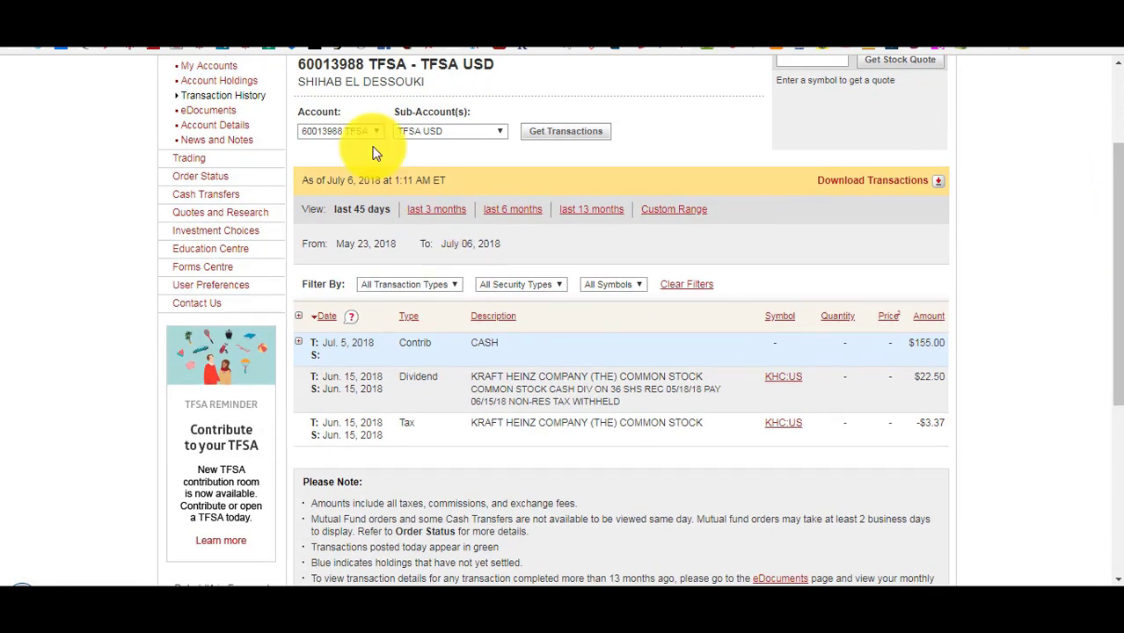
Load the TFSA CAD sub-account's transactions and extend the period to the last 13 months.
{"action": "left_click", "coordinate": [432, 135]}
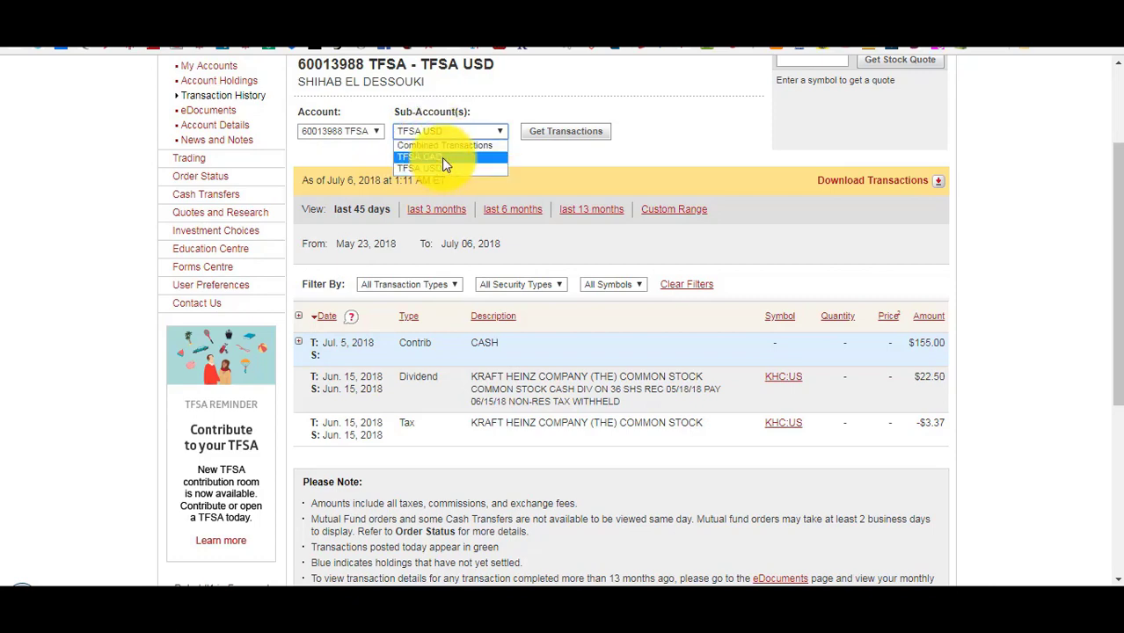
{"action": "left_click", "coordinate": [443, 158]}
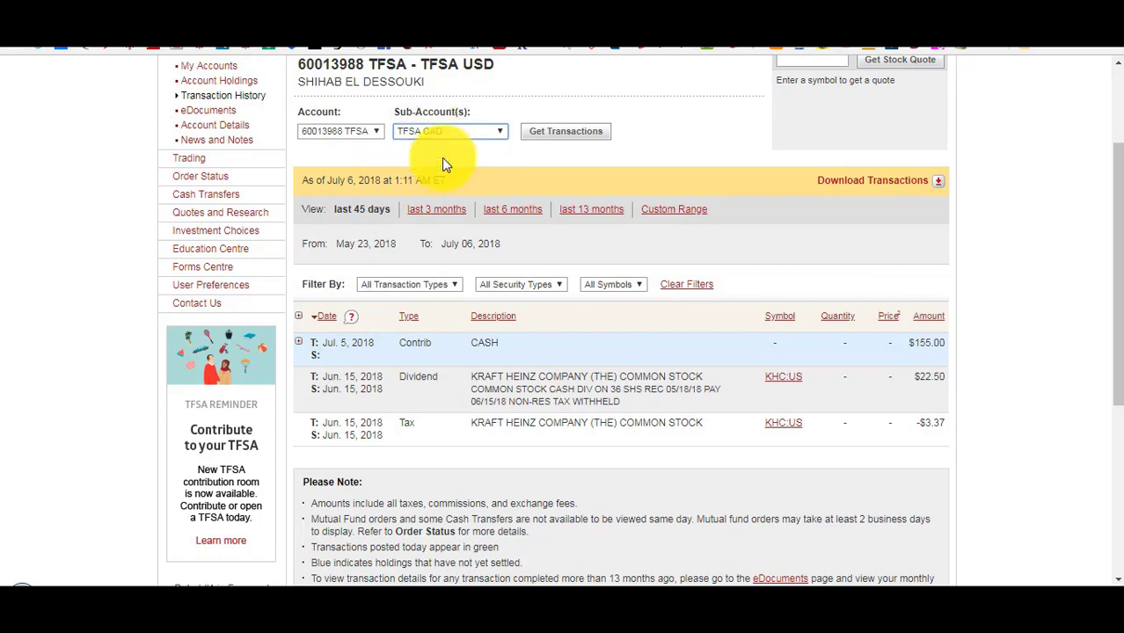
{"action": "left_click", "coordinate": [574, 131]}
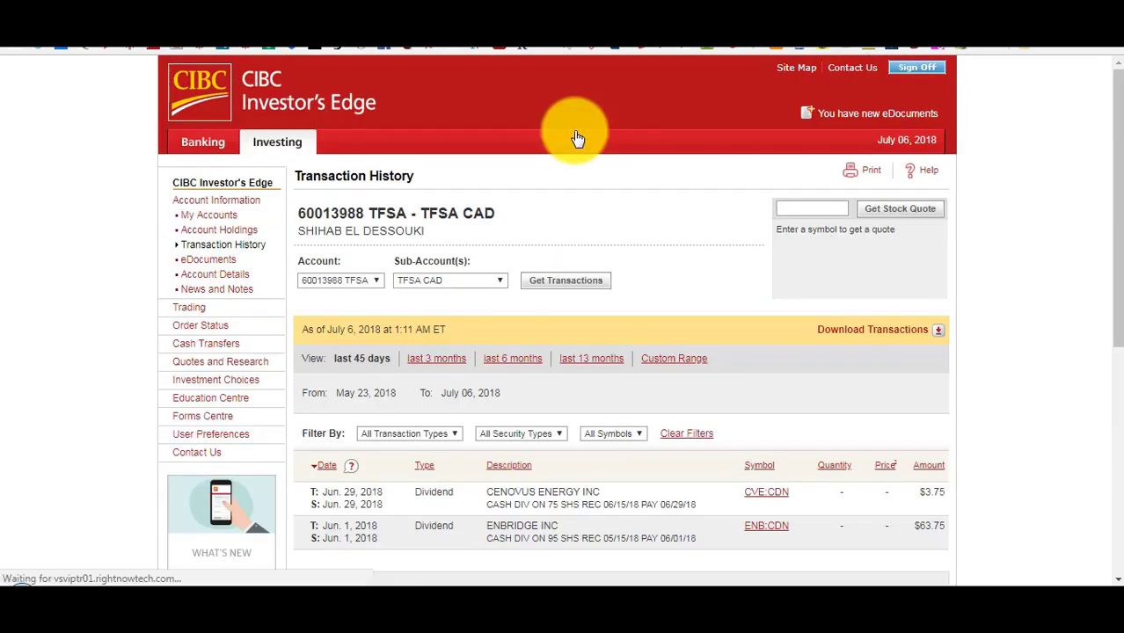
{"action": "scroll", "coordinate": [635, 251], "scroll_direction": "down", "scroll_amount": 3}
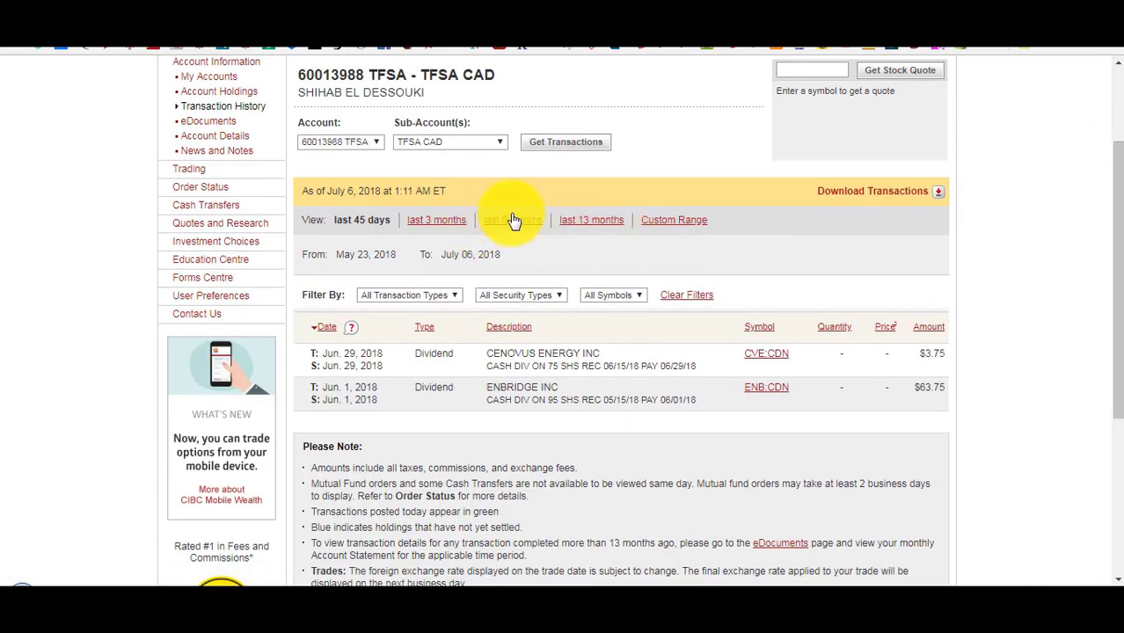
{"action": "left_click", "coordinate": [593, 222]}
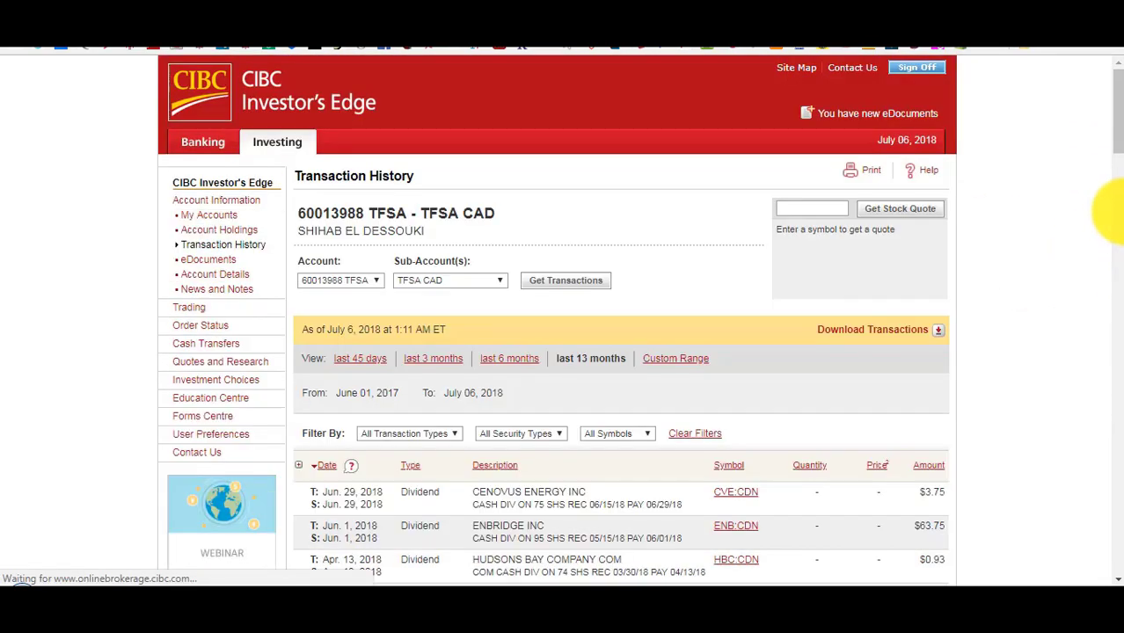
{"action": "scroll", "coordinate": [1106, 136], "scroll_direction": "down", "scroll_amount": 7}
{"action": "scroll", "coordinate": [1106, 139], "scroll_direction": "up", "scroll_amount": 5}
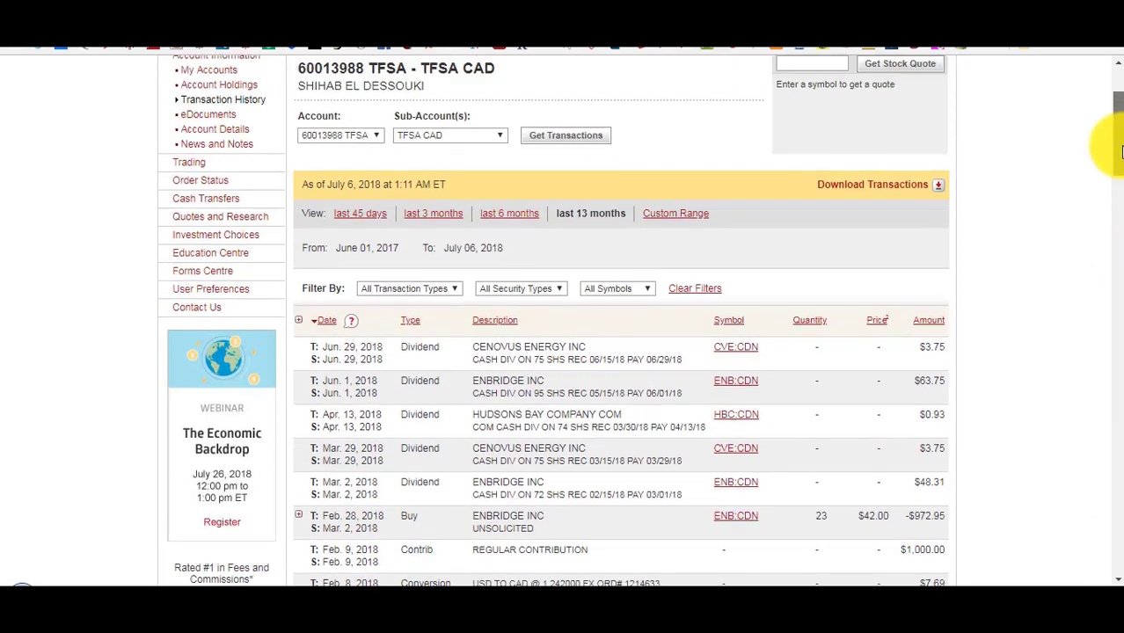
Filter the TFSA CAD transaction history to the symbol ENB:CDN and the Dividends transaction type.
{"action": "left_click", "coordinate": [415, 303]}
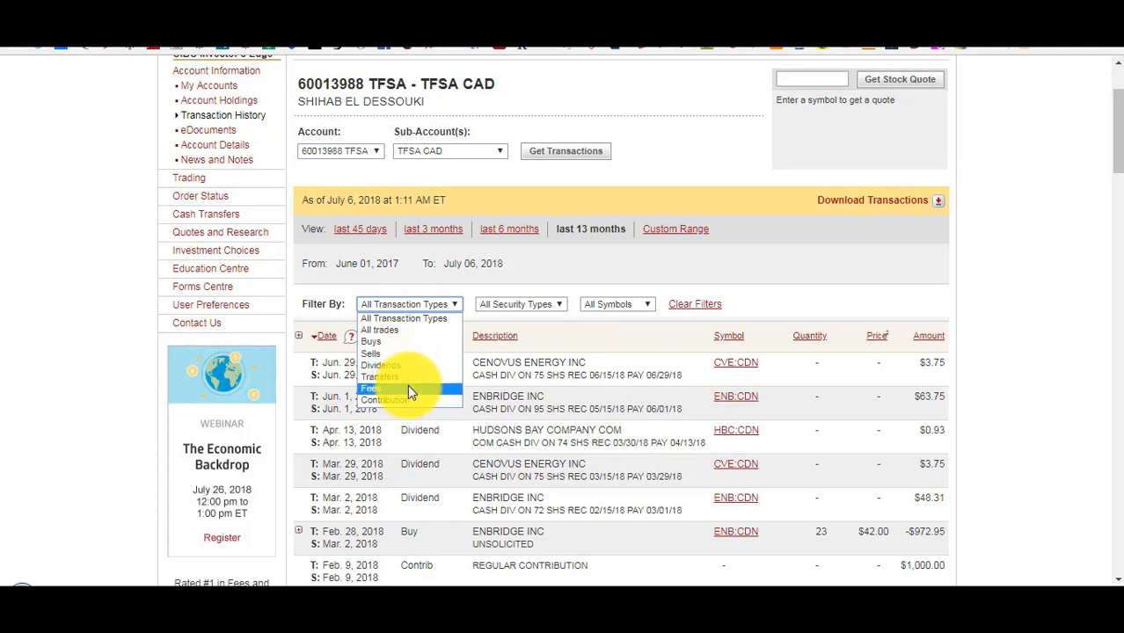
{"action": "left_click", "coordinate": [551, 301]}
{"action": "left_click", "coordinate": [615, 303]}
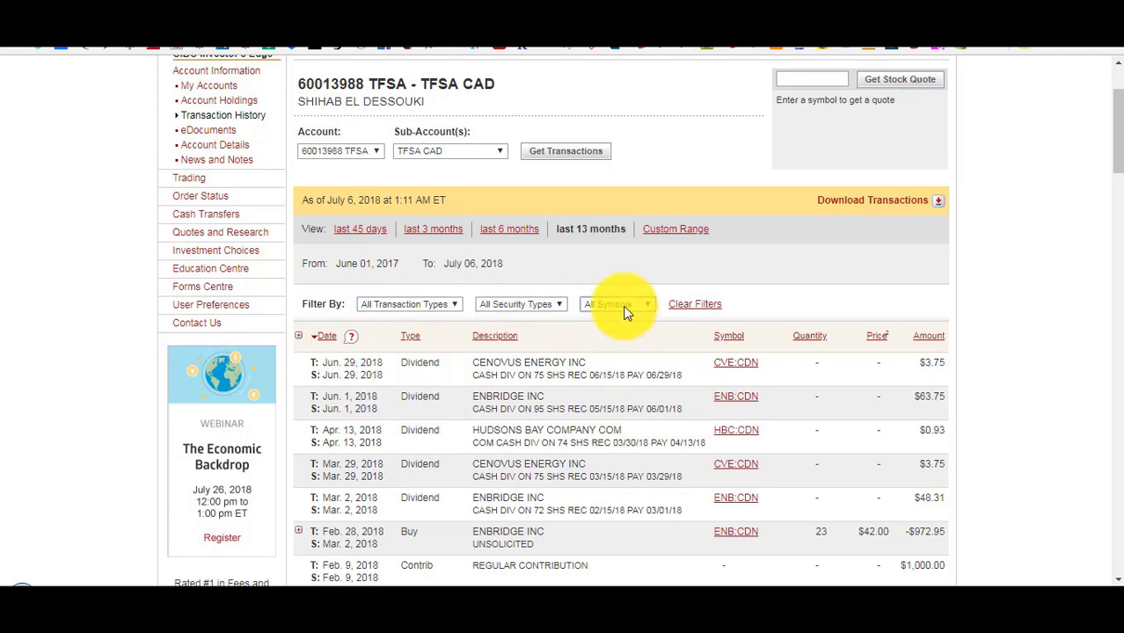
{"action": "left_click", "coordinate": [620, 304]}
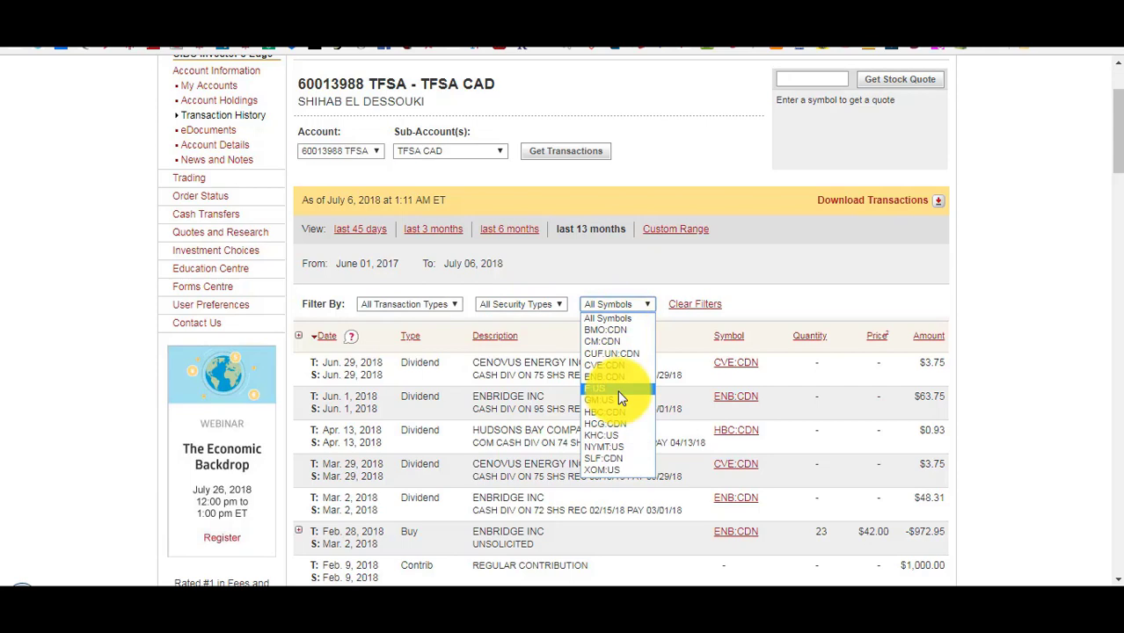
{"action": "left_click", "coordinate": [403, 303]}
{"action": "left_click", "coordinate": [393, 370]}
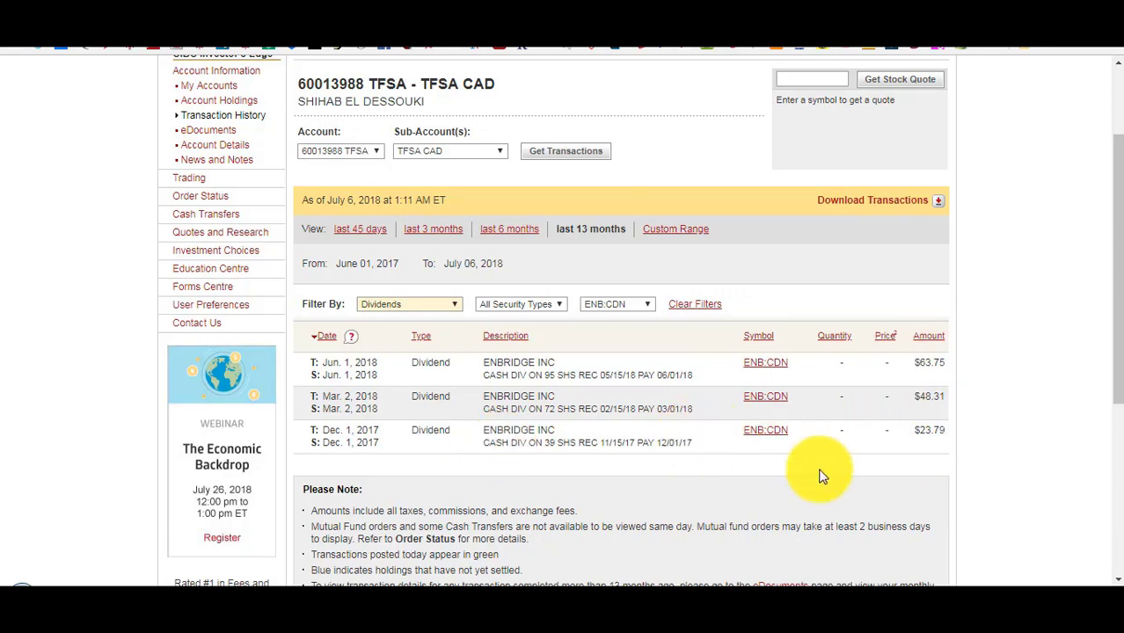
Review the TFSA account statements in eDocuments, then open the trade confirmations.
{"action": "scroll", "coordinate": [201, 267], "scroll_direction": "up", "scroll_amount": 3}
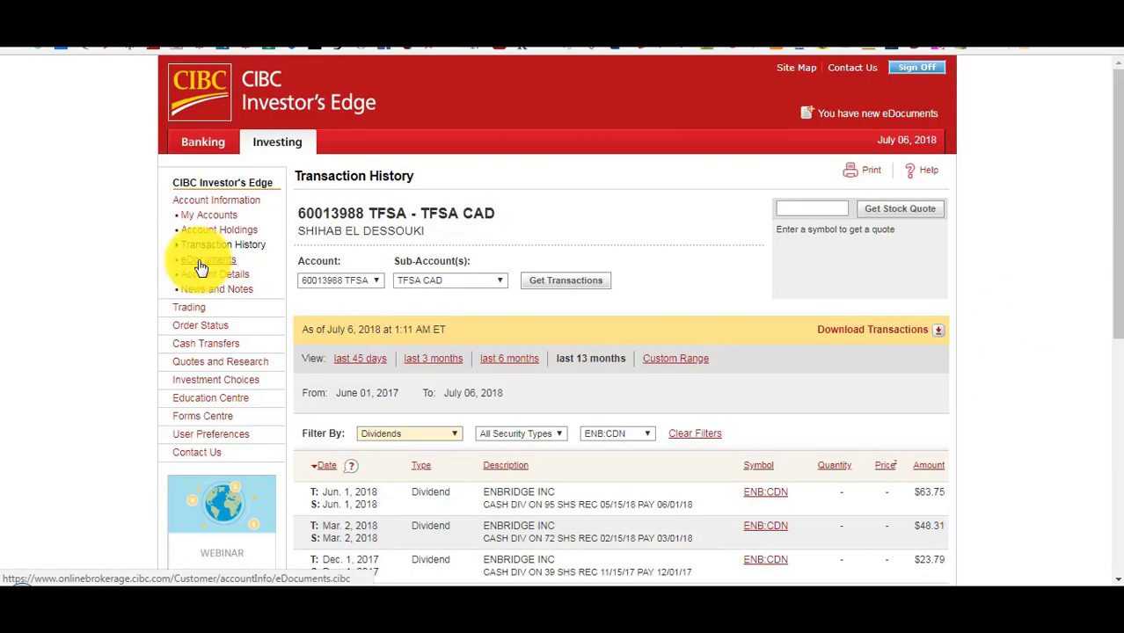
{"action": "left_click", "coordinate": [201, 267]}
{"action": "scroll", "coordinate": [1104, 276], "scroll_direction": "down", "scroll_amount": 3}
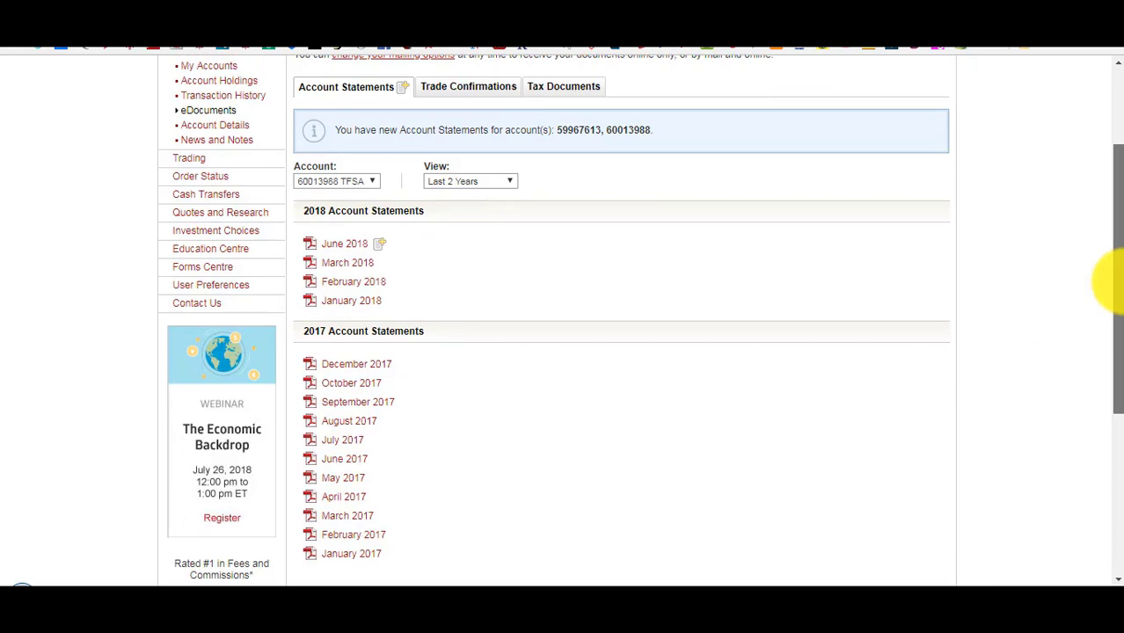
{"action": "left_click_drag", "start_coordinate": [1113, 281], "coordinate": [1107, 257]}
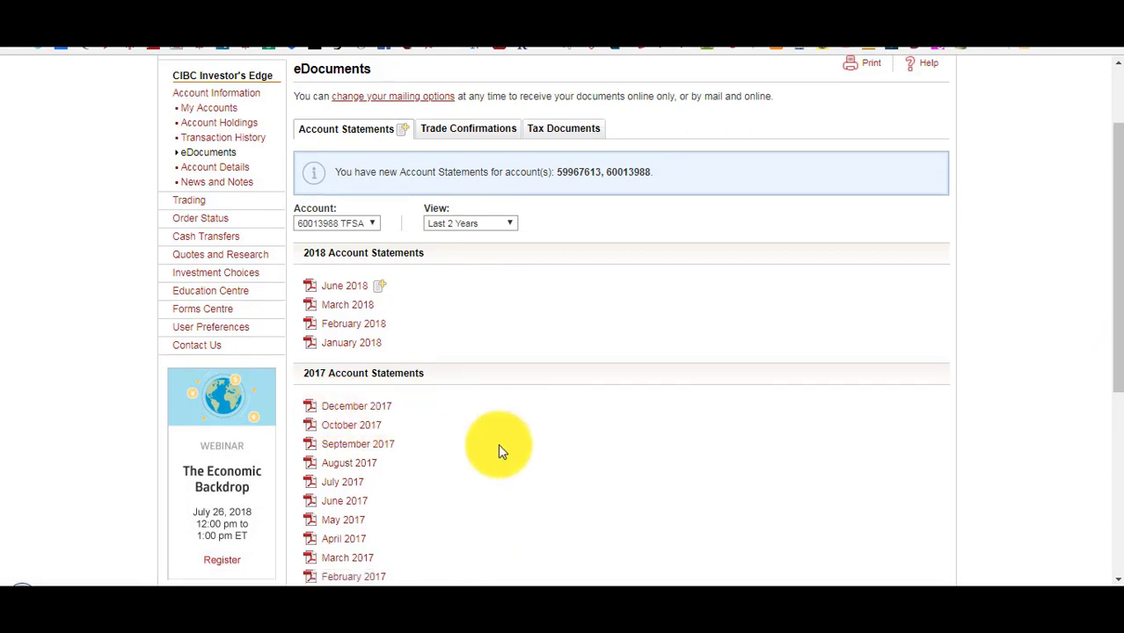
{"action": "scroll", "coordinate": [1115, 262], "scroll_direction": "up", "scroll_amount": 1}
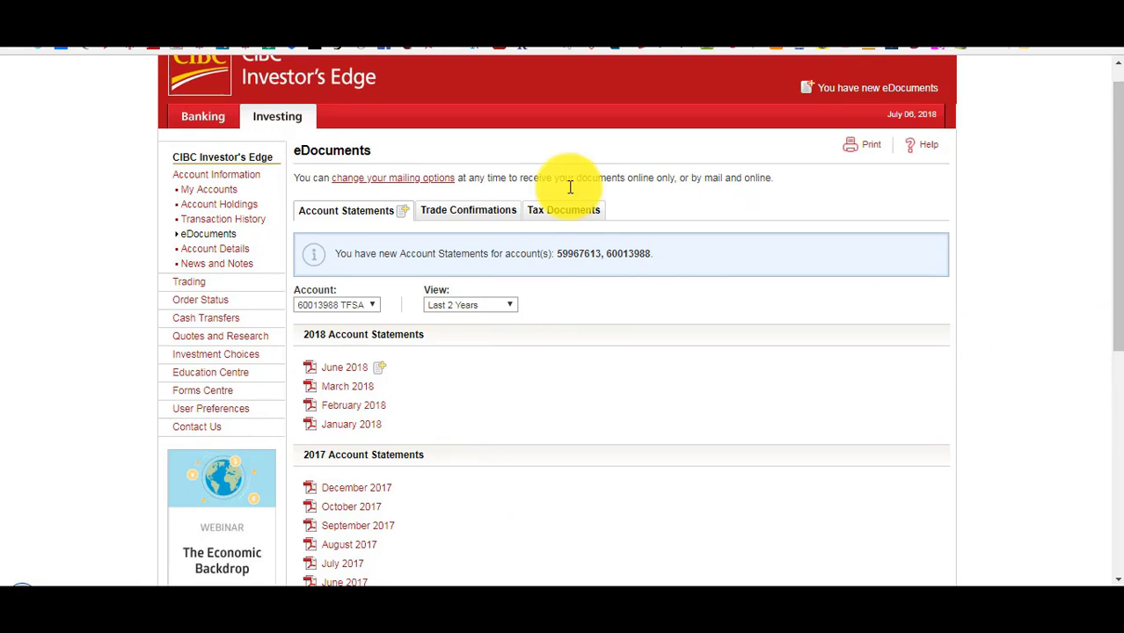
{"action": "left_click", "coordinate": [488, 218]}
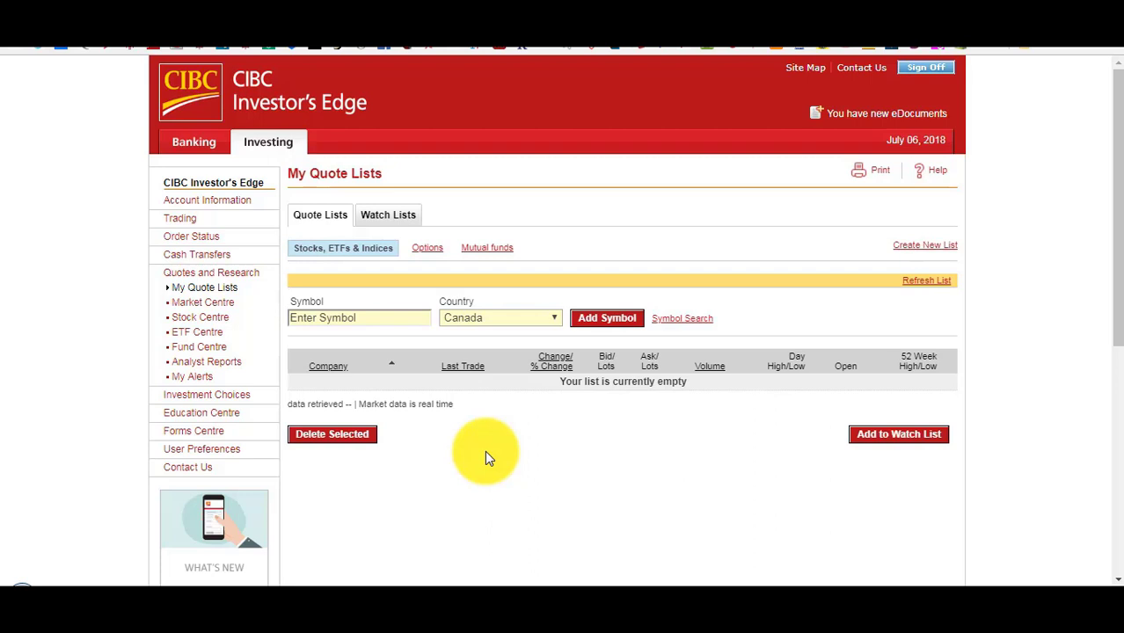
Add the Canadian symbol ENB to the Stocks, ETFs & Indices quote list.
{"action": "left_click", "coordinate": [376, 253]}
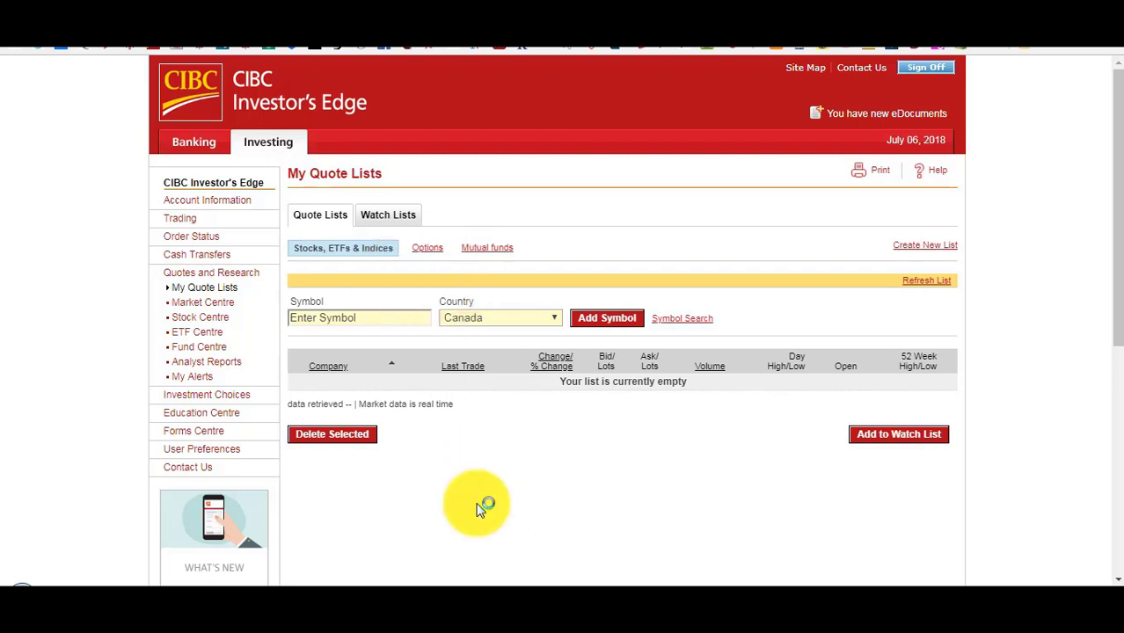
{"action": "left_click", "coordinate": [210, 280]}
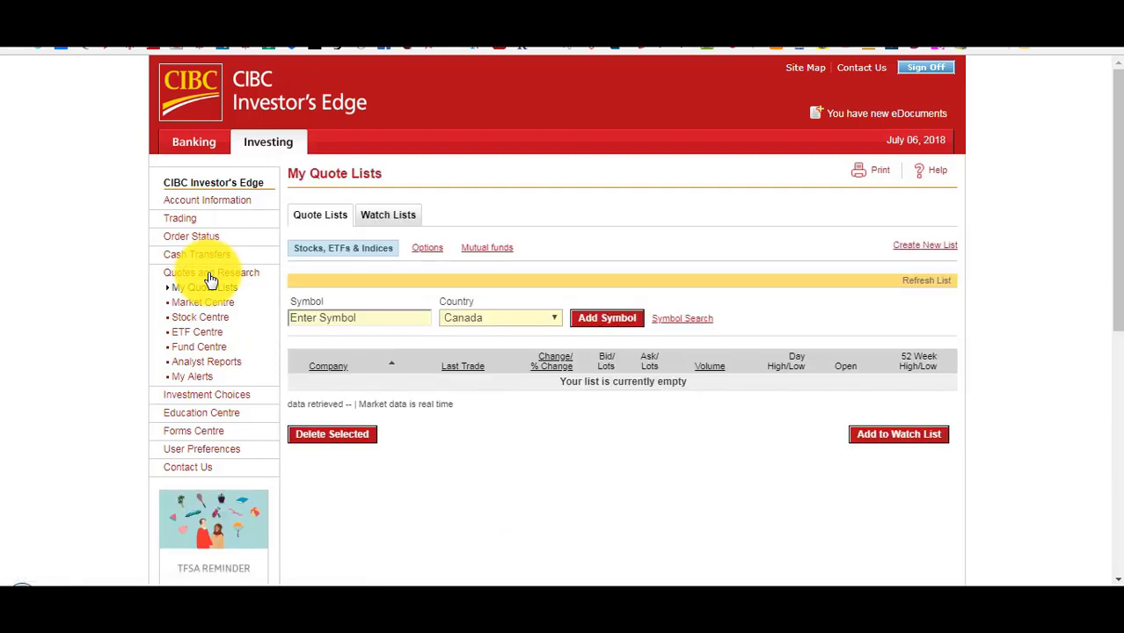
{"action": "left_click", "coordinate": [390, 320]}
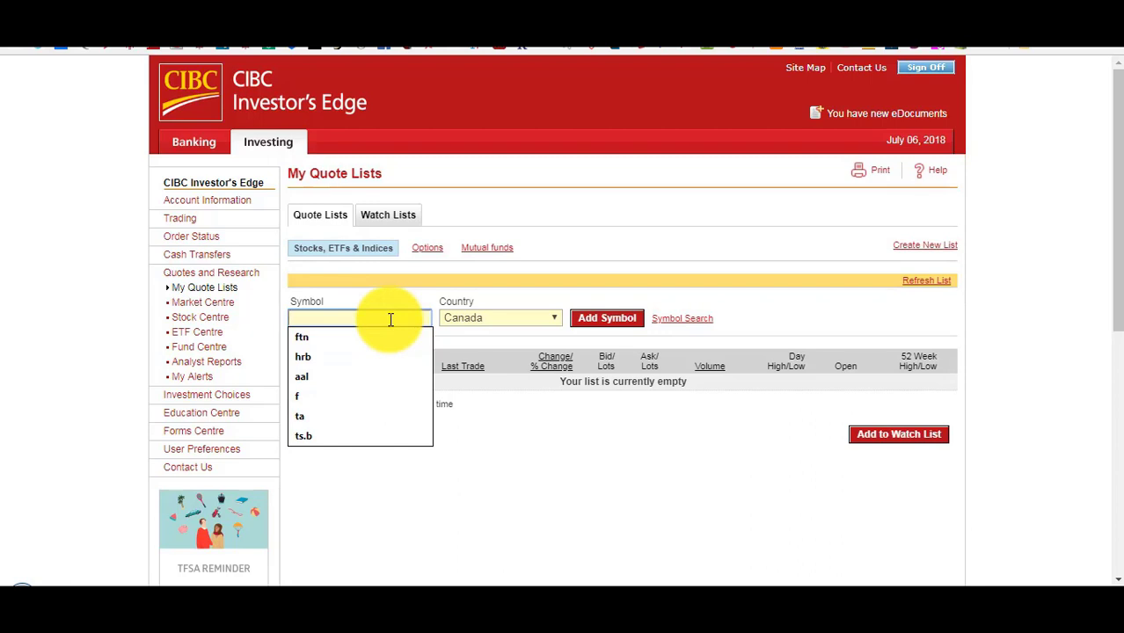
{"action": "type", "text": "enb"}
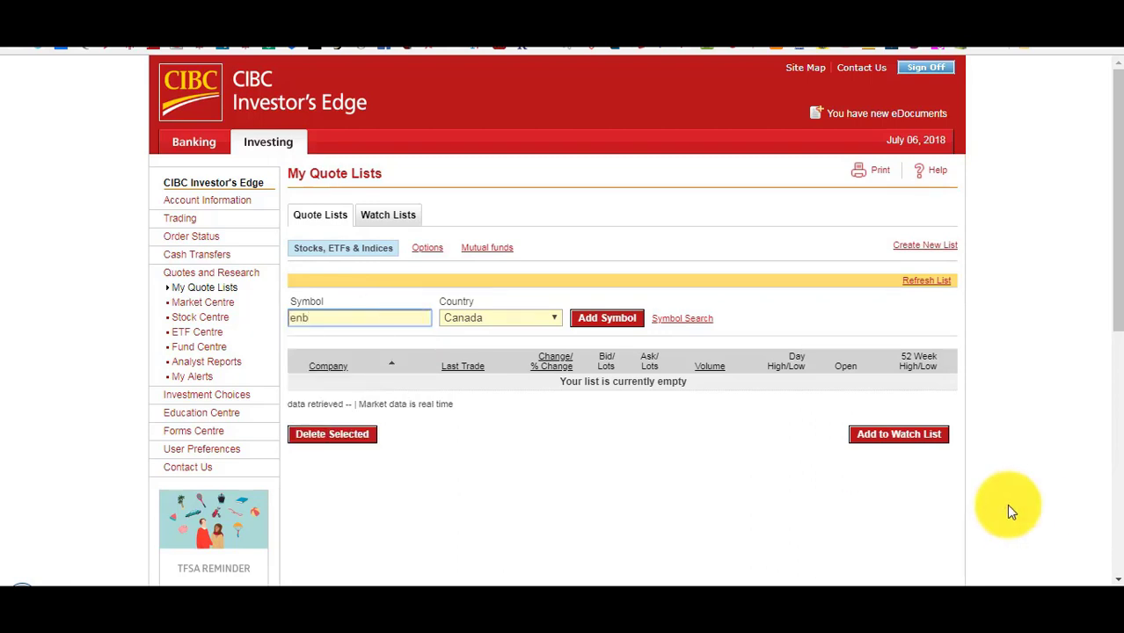
{"action": "left_click", "coordinate": [468, 318]}
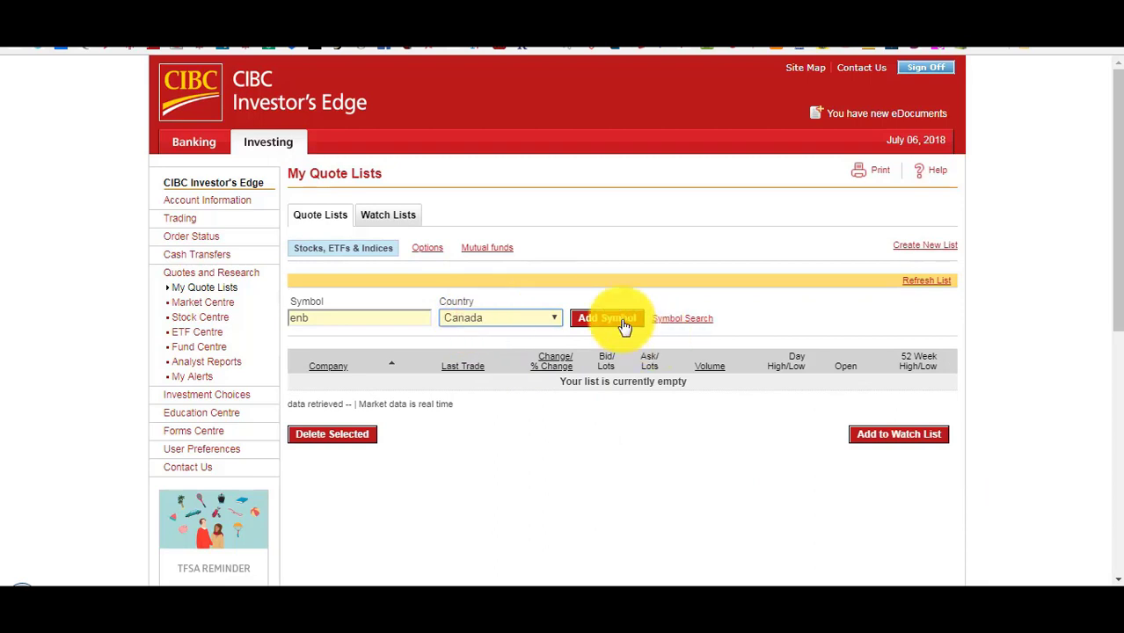
{"action": "left_click", "coordinate": [620, 322]}
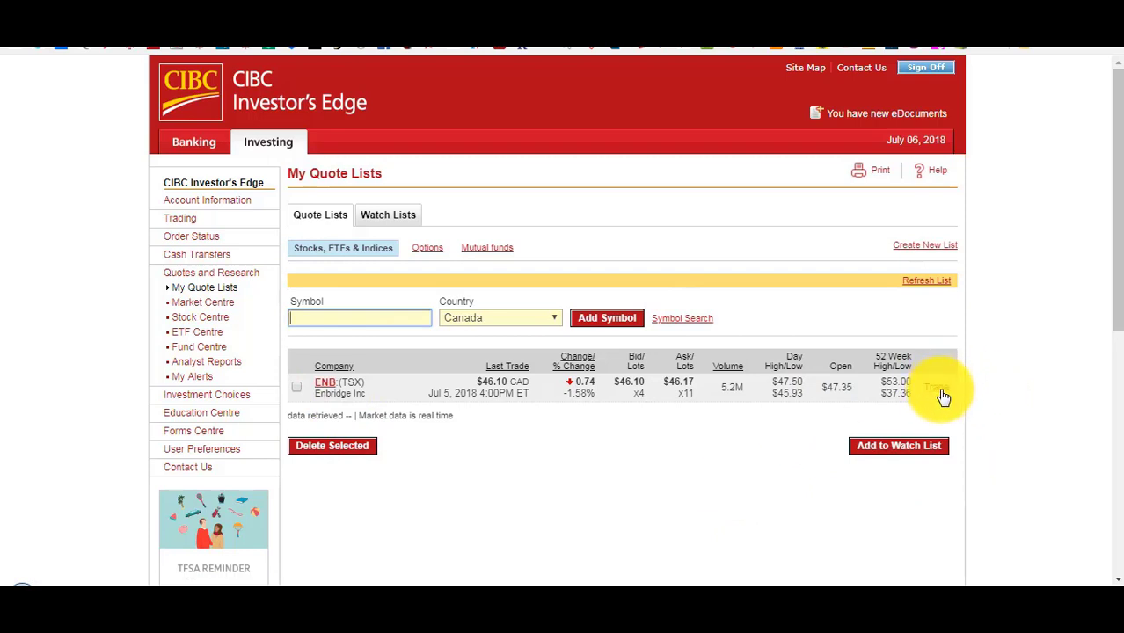
{"action": "left_click", "coordinate": [527, 498]}
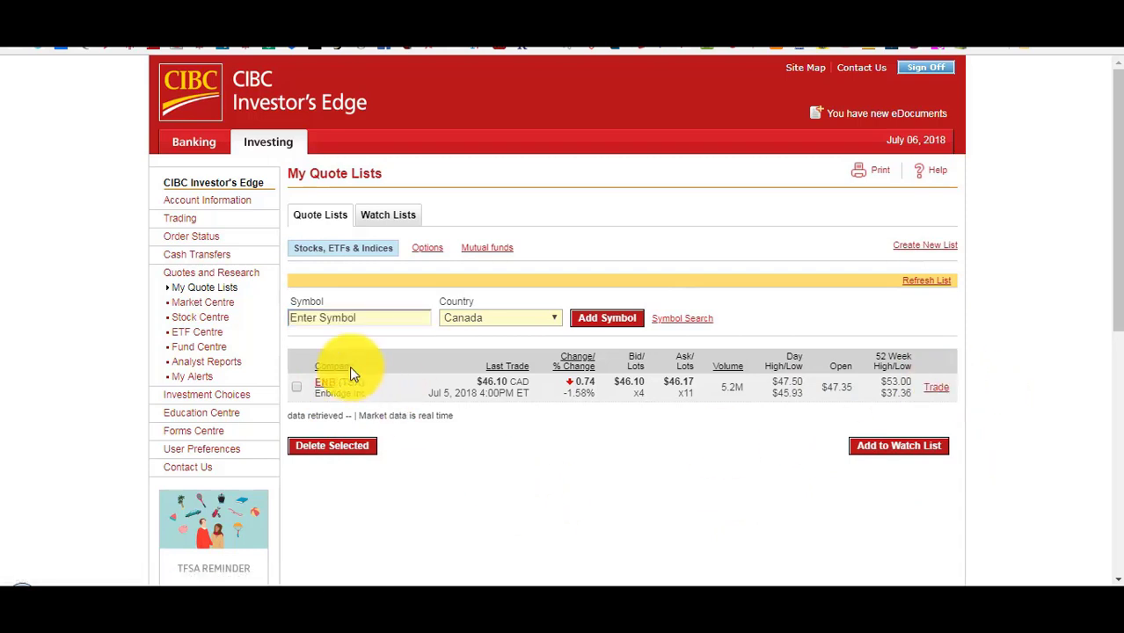
Open the Stock Centre snapshot for ENB from the quote list and review its key figures and dividend yield.
{"action": "left_click", "coordinate": [323, 387]}
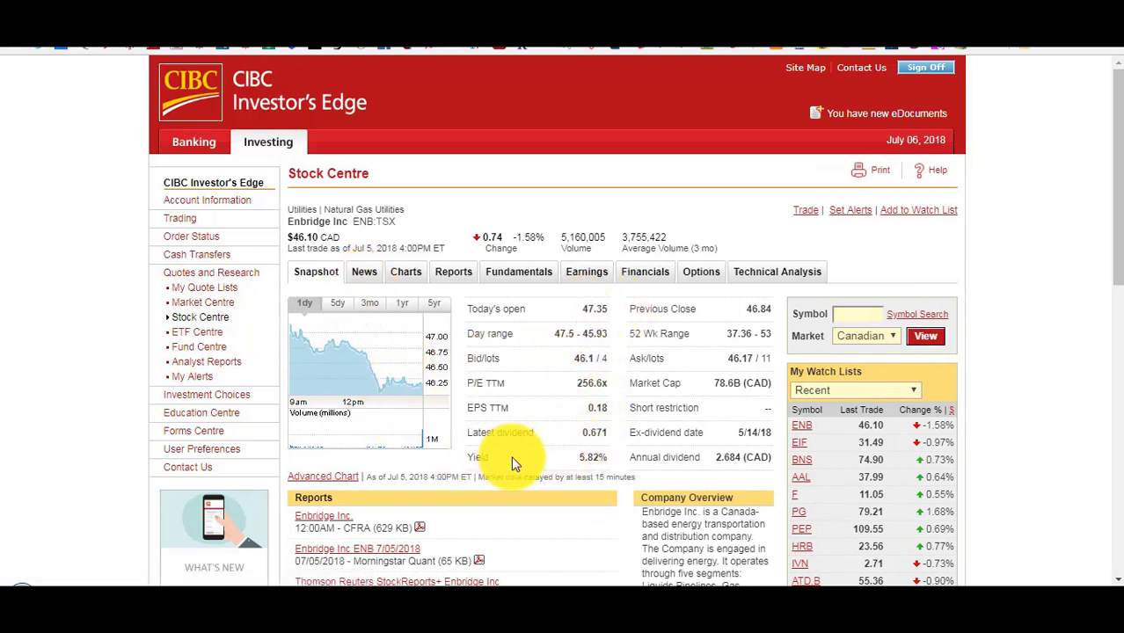
{"action": "left_click_drag", "start_coordinate": [513, 444], "coordinate": [635, 233]}
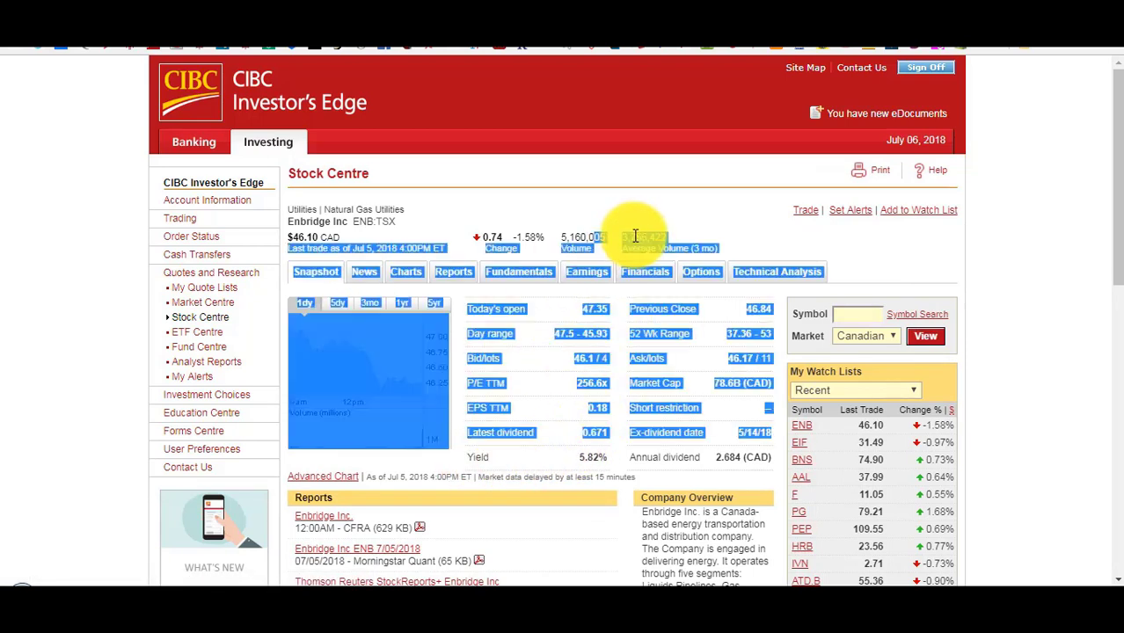
{"action": "left_click", "coordinate": [570, 463]}
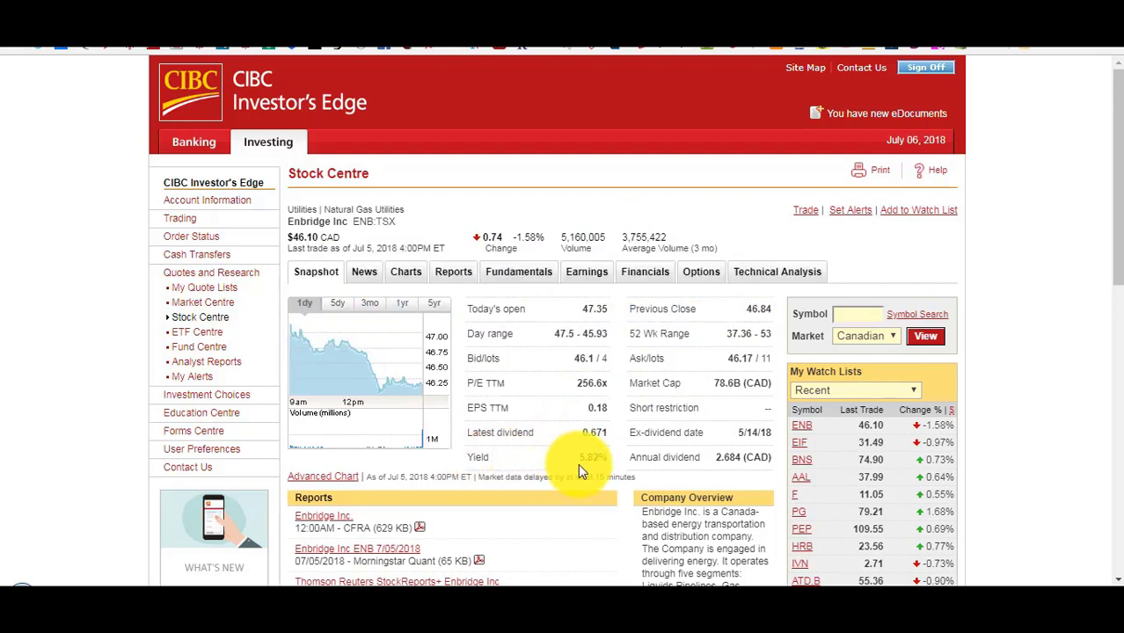
View the recent news for ENB, then show its price chart over a 3-year period.
{"action": "left_click", "coordinate": [370, 274]}
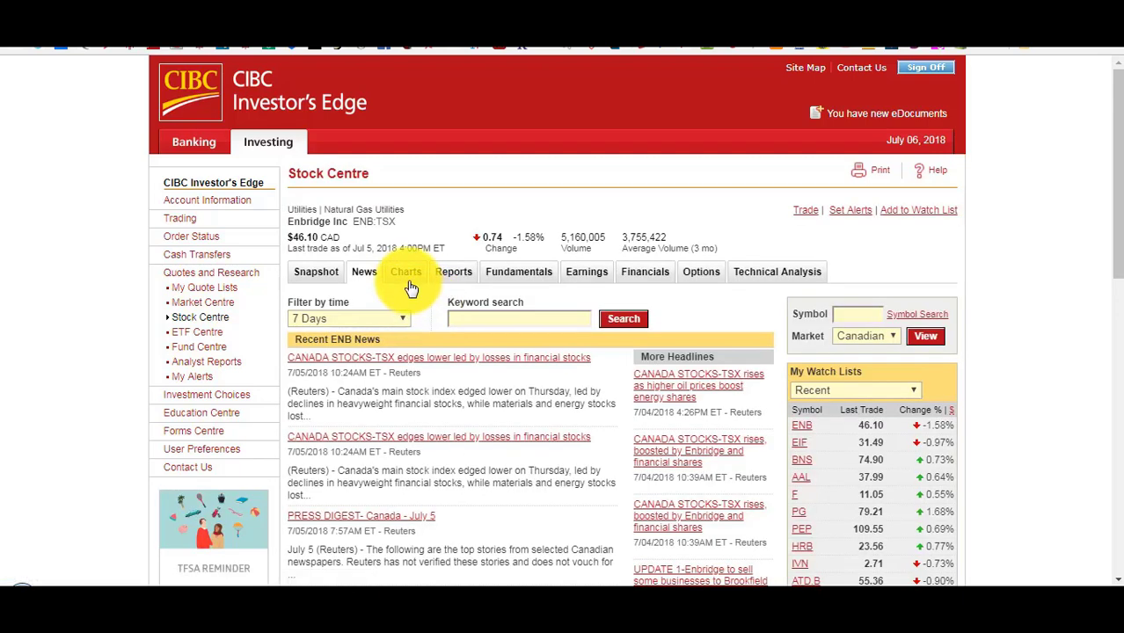
{"action": "left_click", "coordinate": [407, 276]}
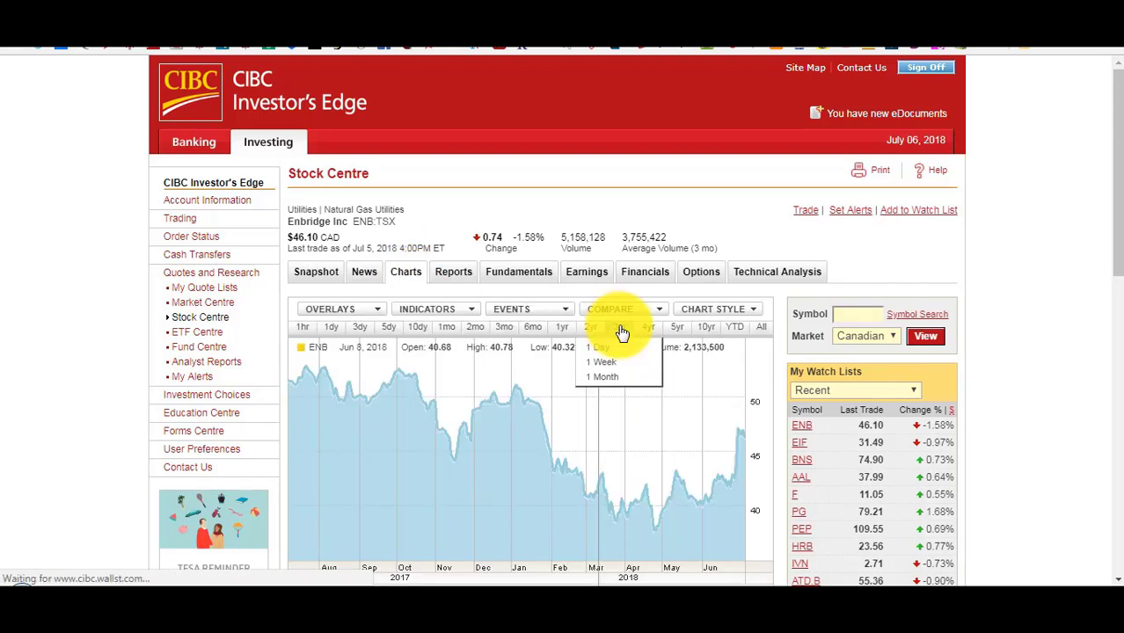
{"action": "left_click", "coordinate": [620, 328]}
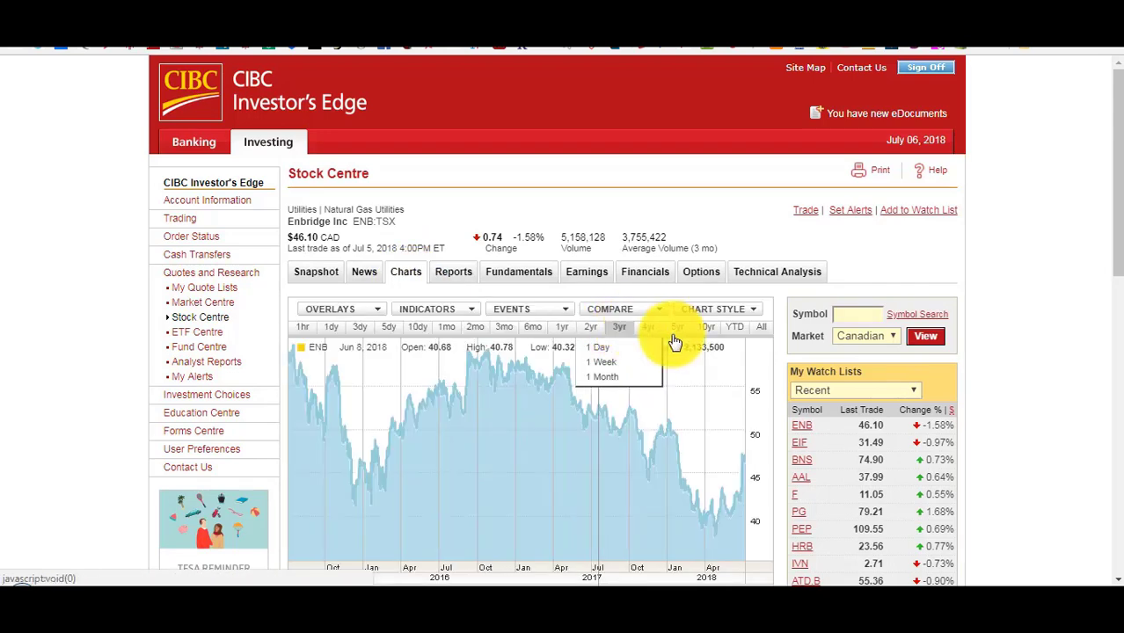
Browse the latest ENB research reports, open the CFRA report on Enbridge Inc., and close it after reading.
{"action": "left_click", "coordinate": [455, 276]}
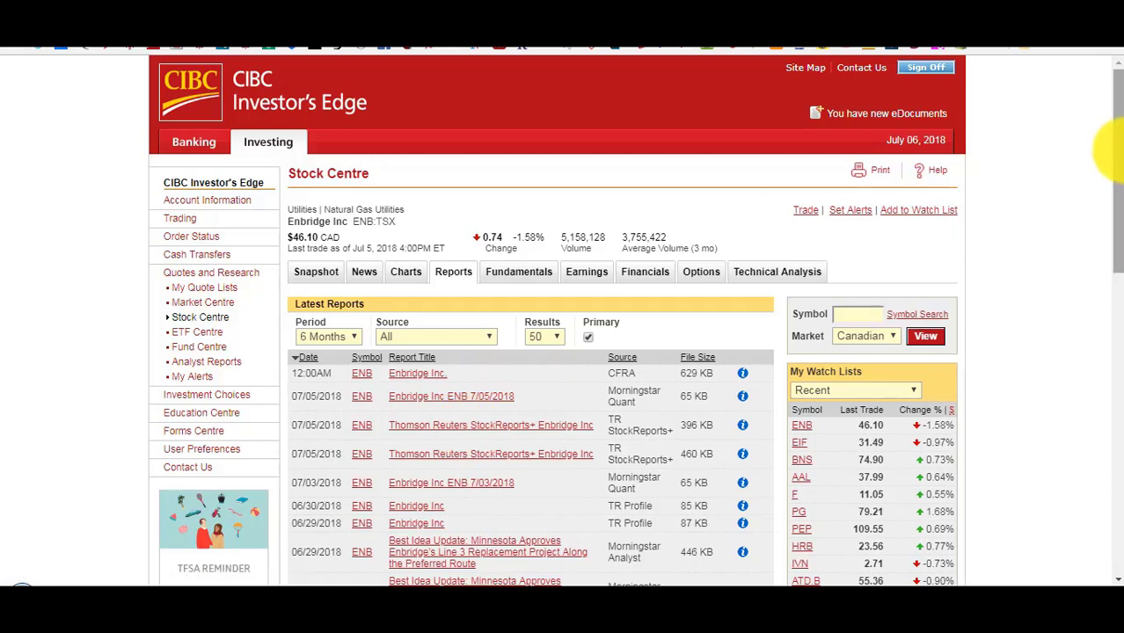
{"action": "scroll", "coordinate": [1115, 151], "scroll_direction": "down", "scroll_amount": 3}
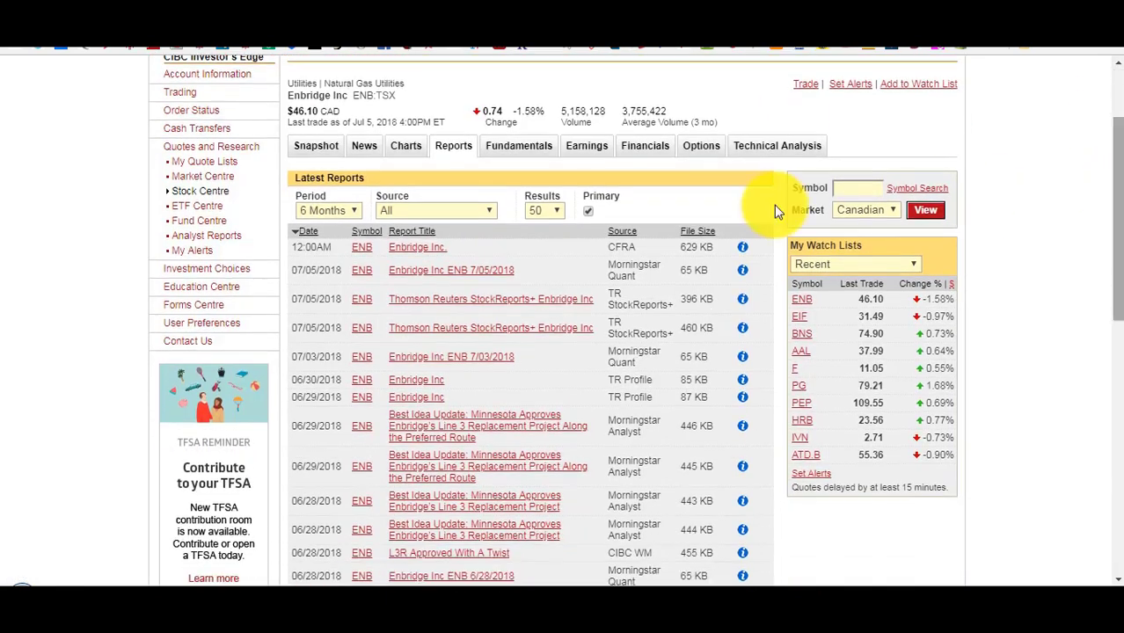
{"action": "left_click", "coordinate": [404, 252]}
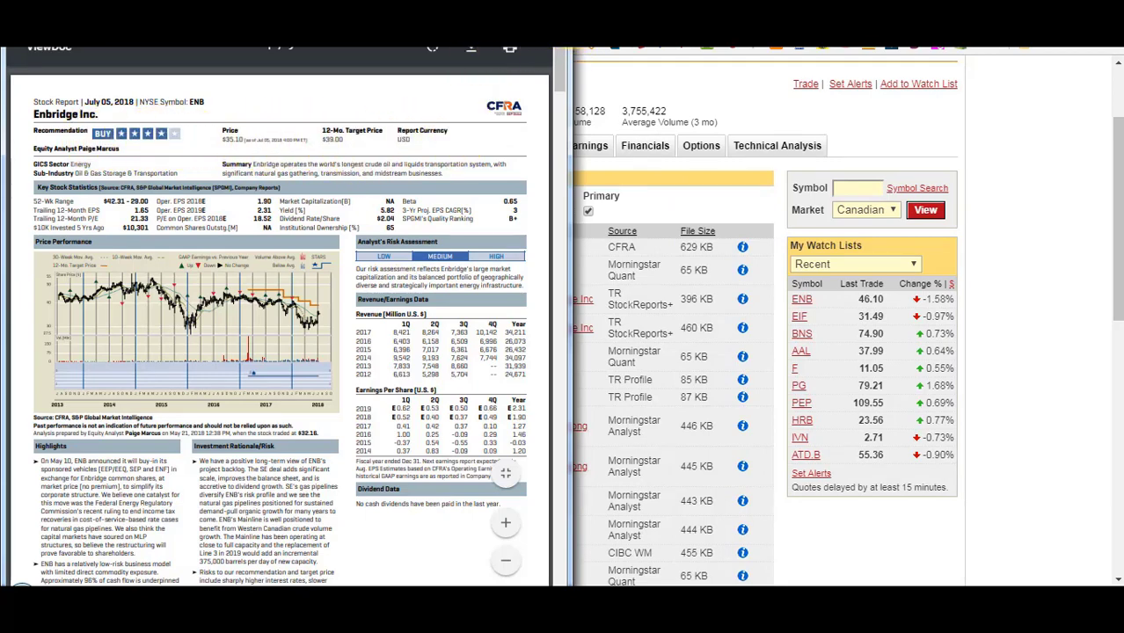
{"action": "key", "text": "Escape"}
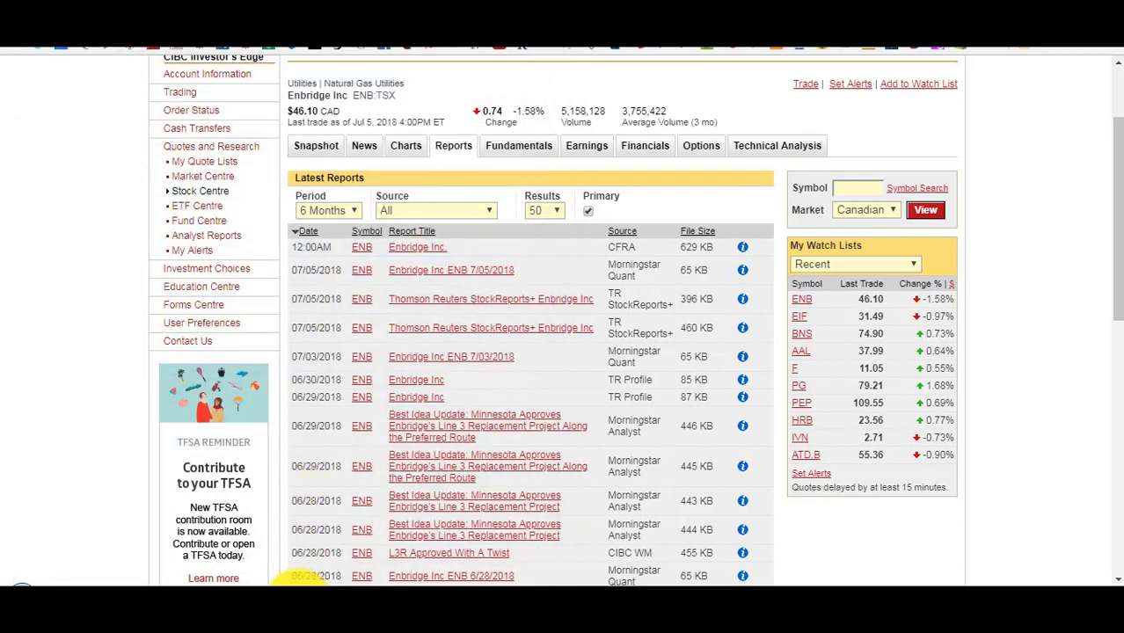
Switch to Calculator, multiply 39 by 1.31, and return to the ENB reports in the browser.
{"action": "key", "text": "alt+Tab"}
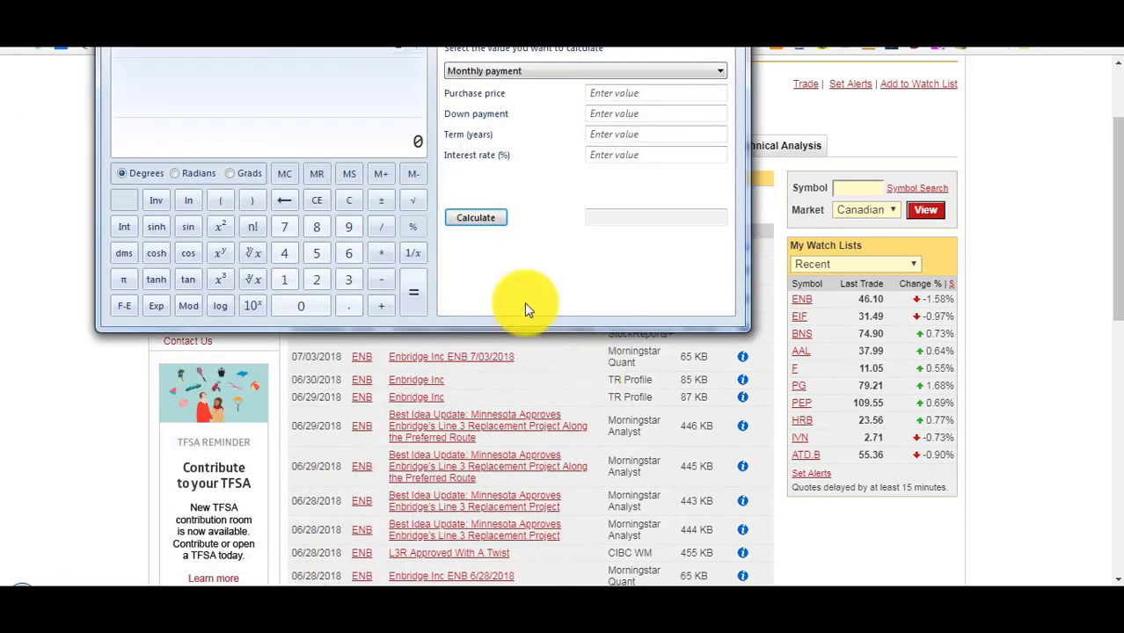
{"action": "left_click", "coordinate": [348, 279]}
{"action": "left_click", "coordinate": [348, 227]}
{"action": "left_click", "coordinate": [379, 254]}
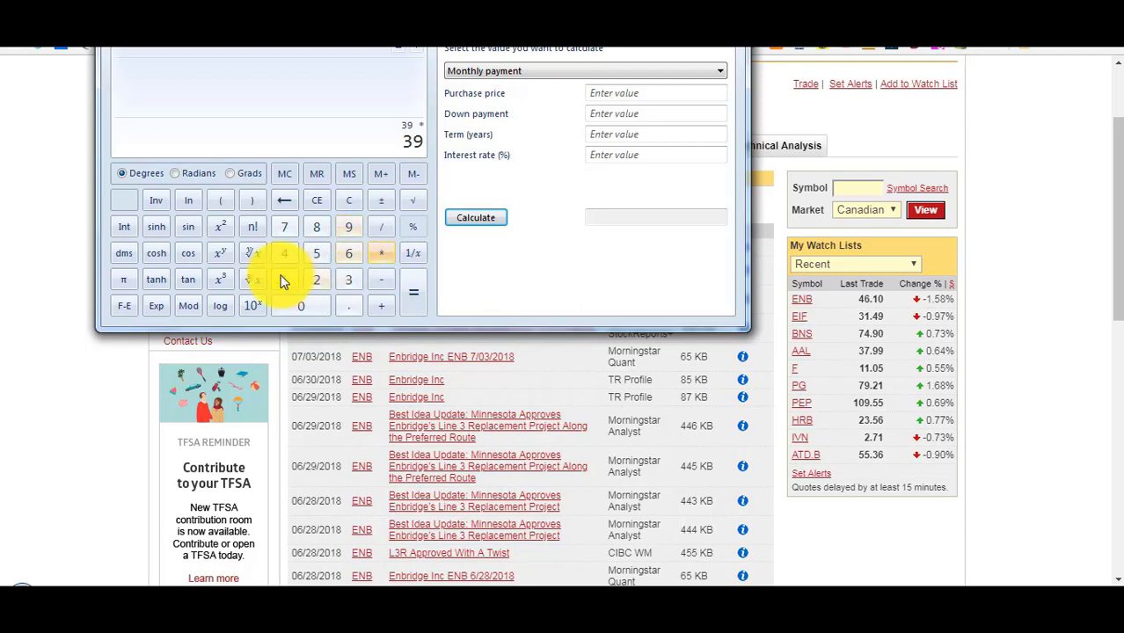
{"action": "left_click", "coordinate": [284, 279]}
{"action": "left_click", "coordinate": [347, 305]}
{"action": "left_click", "coordinate": [347, 281]}
{"action": "left_click", "coordinate": [292, 284]}
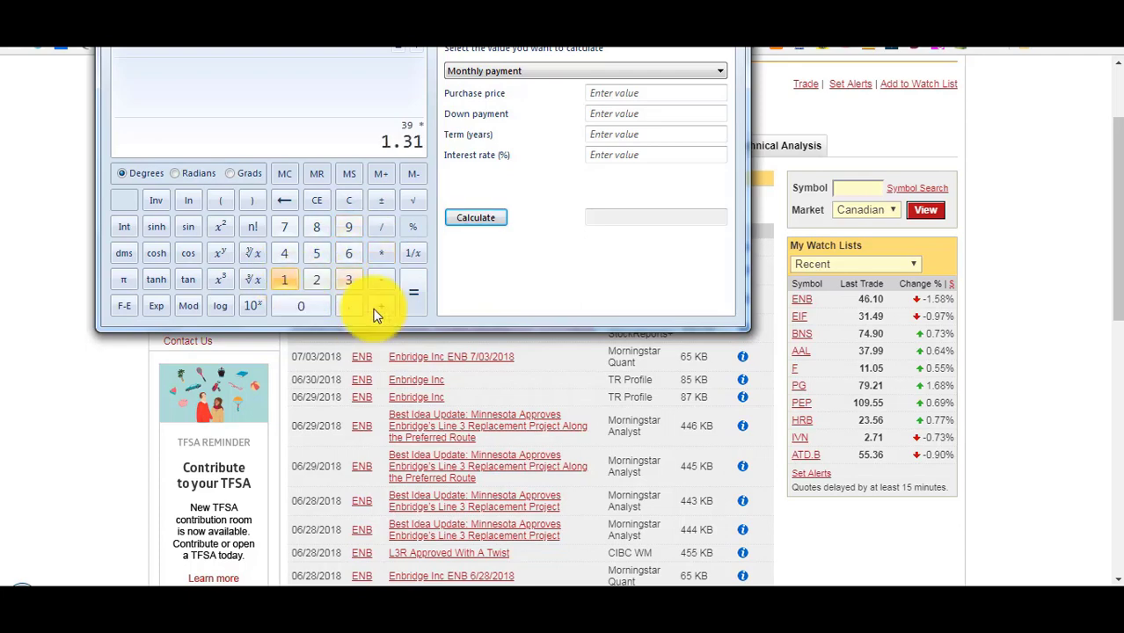
{"action": "left_click", "coordinate": [412, 293]}
{"action": "left_click", "coordinate": [1079, 183]}
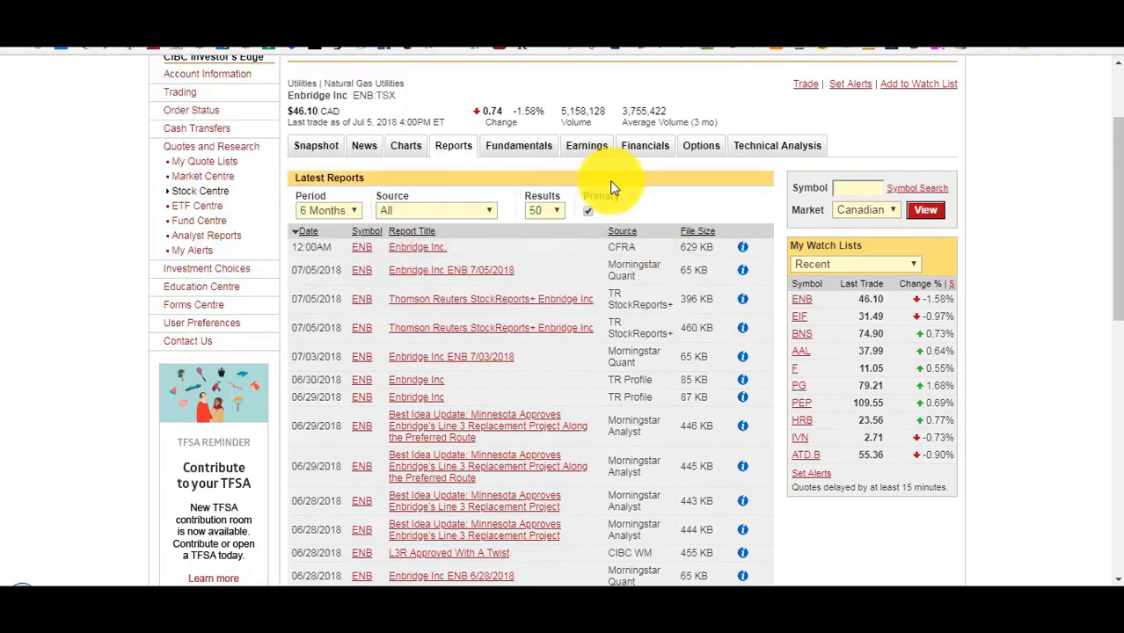
Review ENB's annual income statement, option chain and technical analysis, then return to its snapshot.
{"action": "left_click", "coordinate": [645, 145]}
{"action": "scroll", "coordinate": [1108, 263], "scroll_direction": "down", "scroll_amount": 2}
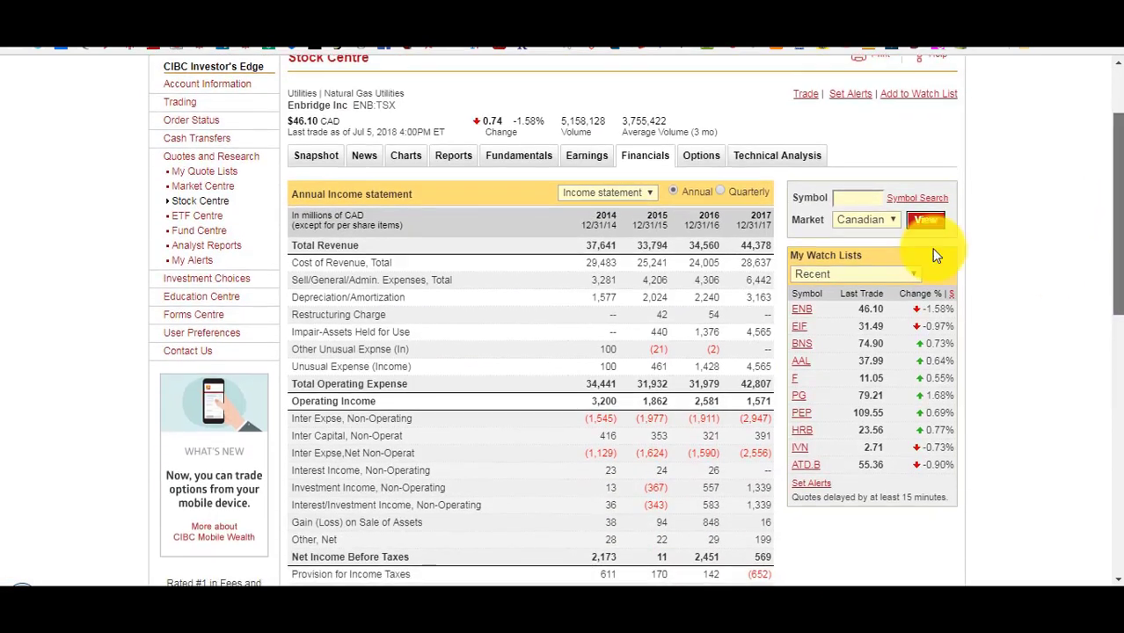
{"action": "scroll", "coordinate": [1055, 198], "scroll_direction": "up", "scroll_amount": 3}
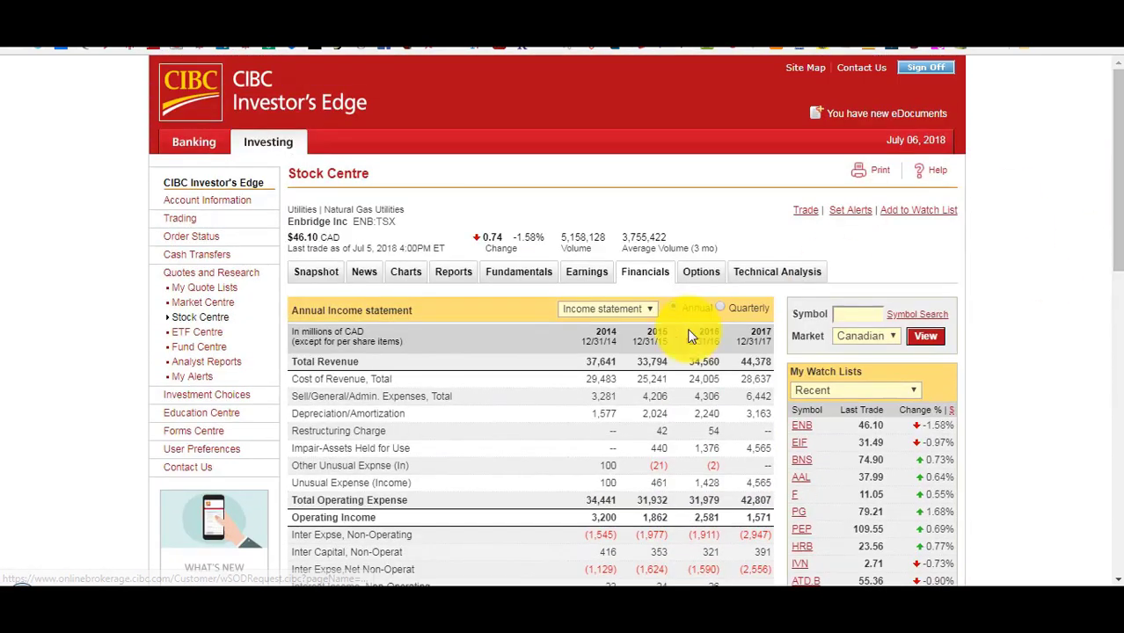
{"action": "left_click", "coordinate": [701, 272]}
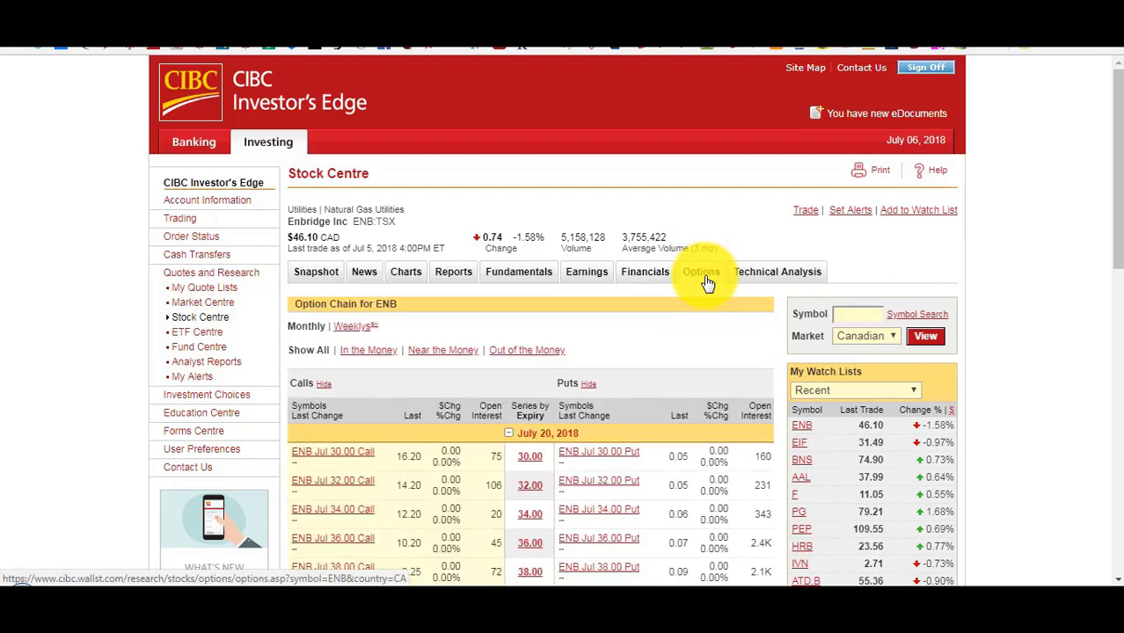
{"action": "scroll", "coordinate": [1111, 251], "scroll_direction": "down", "scroll_amount": 1}
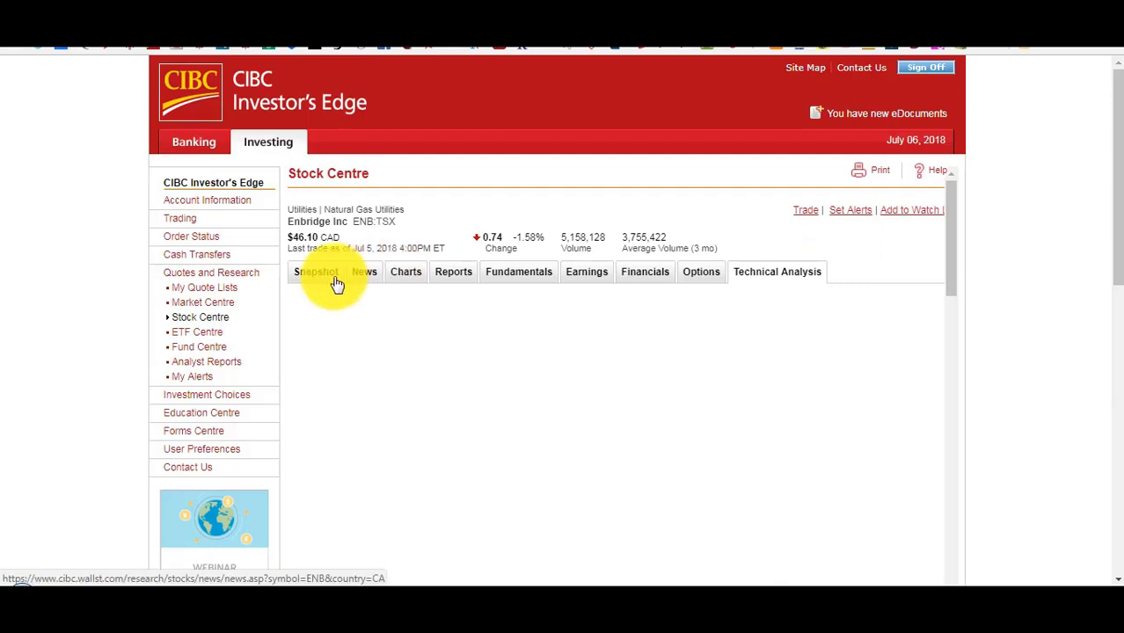
{"action": "left_click", "coordinate": [318, 282]}
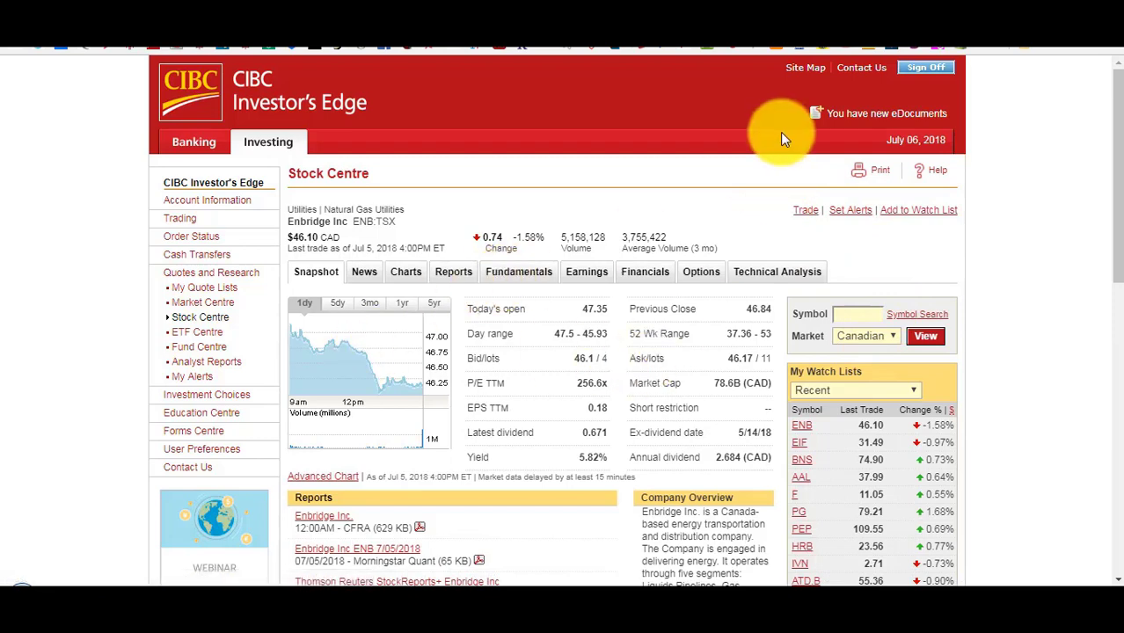
Start a stock order for ENB from the TFSA account and set the action to Buy.
{"action": "left_click", "coordinate": [807, 216]}
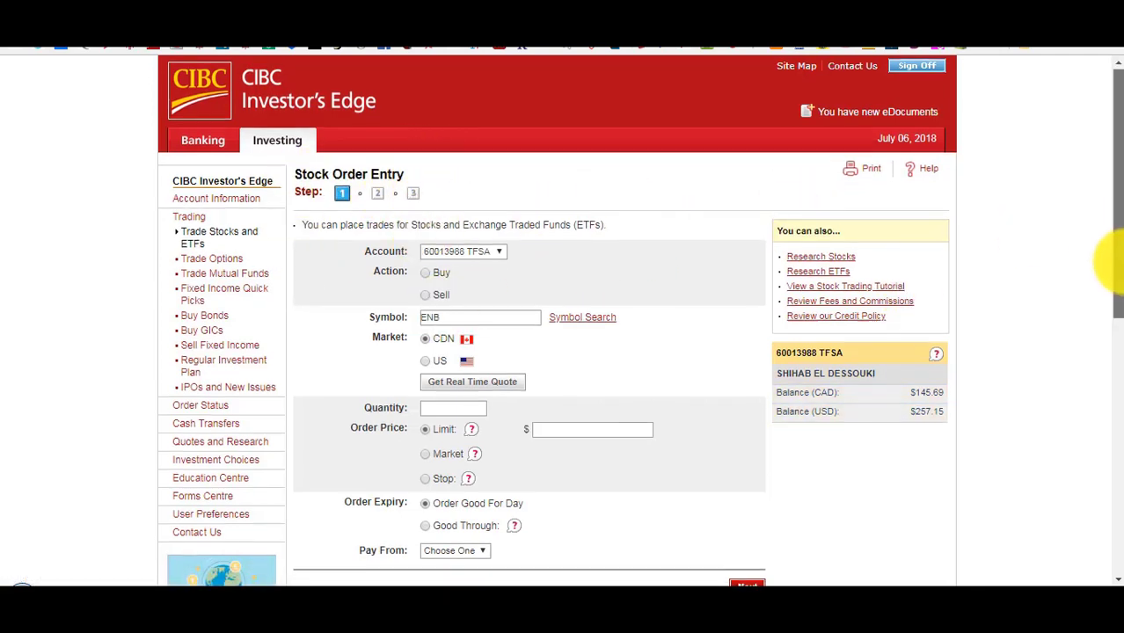
{"action": "left_click_drag", "start_coordinate": [1119, 251], "coordinate": [1119, 292]}
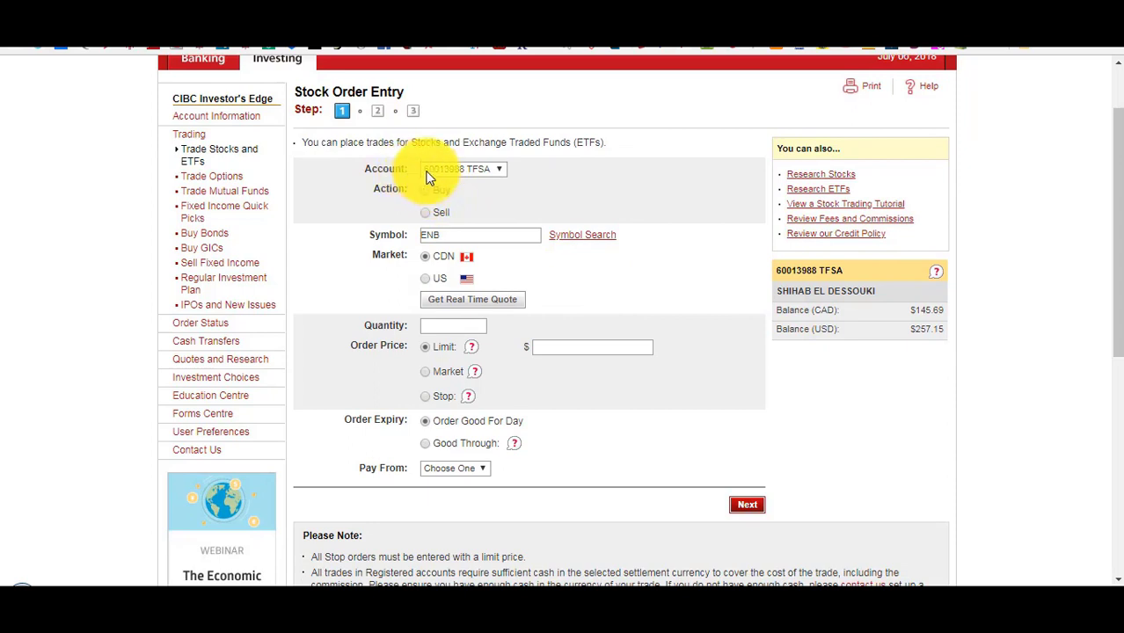
{"action": "left_click", "coordinate": [452, 175]}
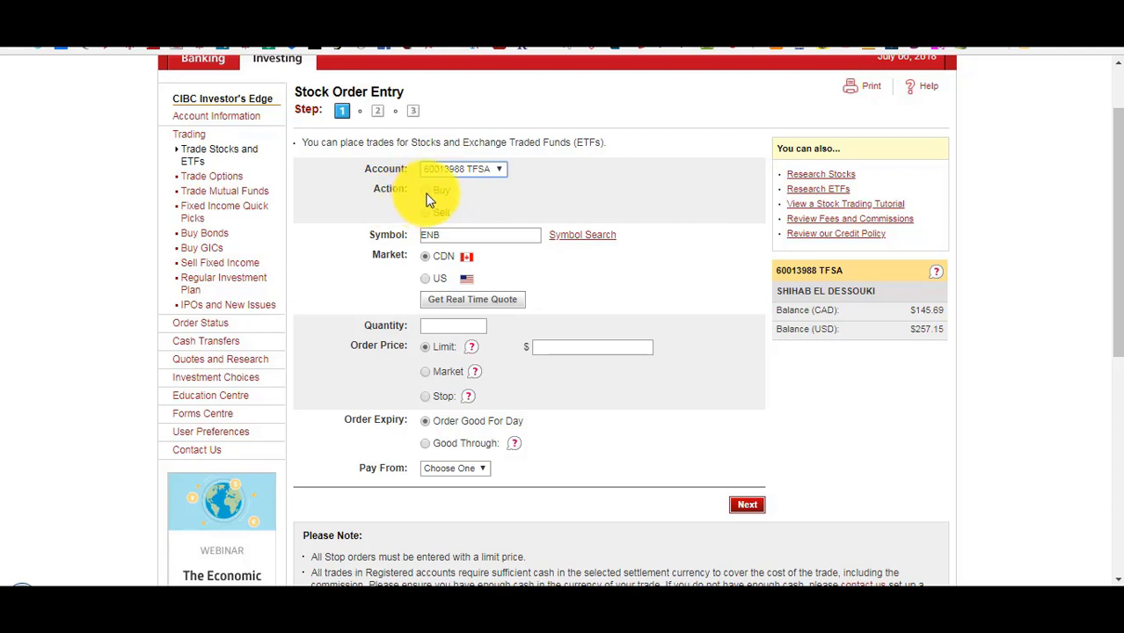
{"action": "left_click", "coordinate": [427, 194]}
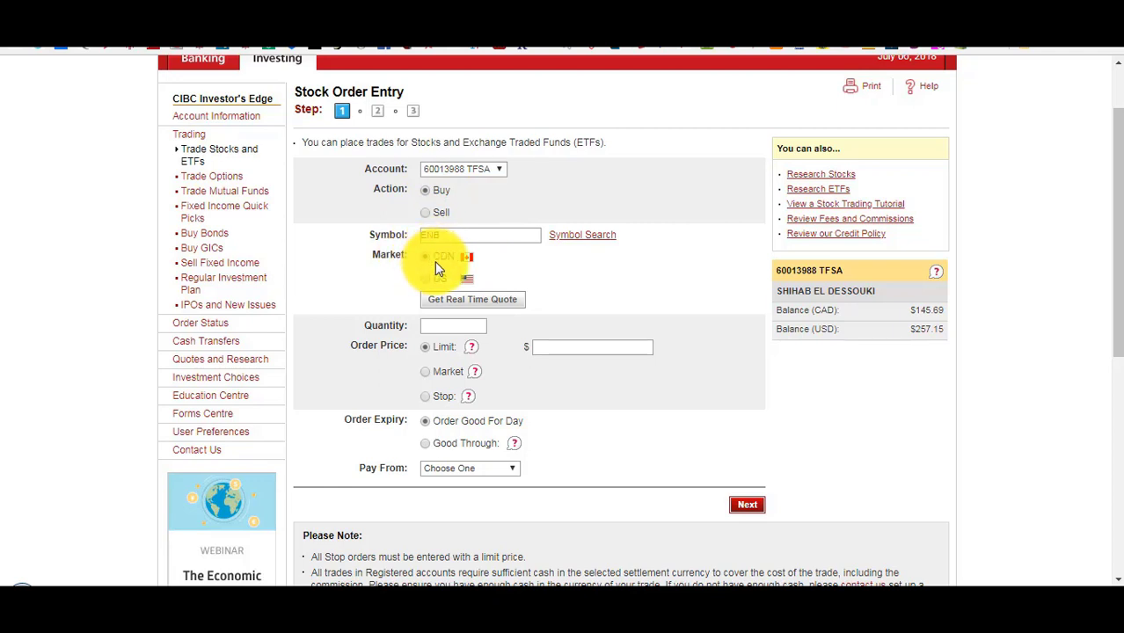
Examine the order's quantity, limit price and Pay From choices, then check the TFSA's CAD and USD balances.
{"action": "left_click", "coordinate": [437, 328]}
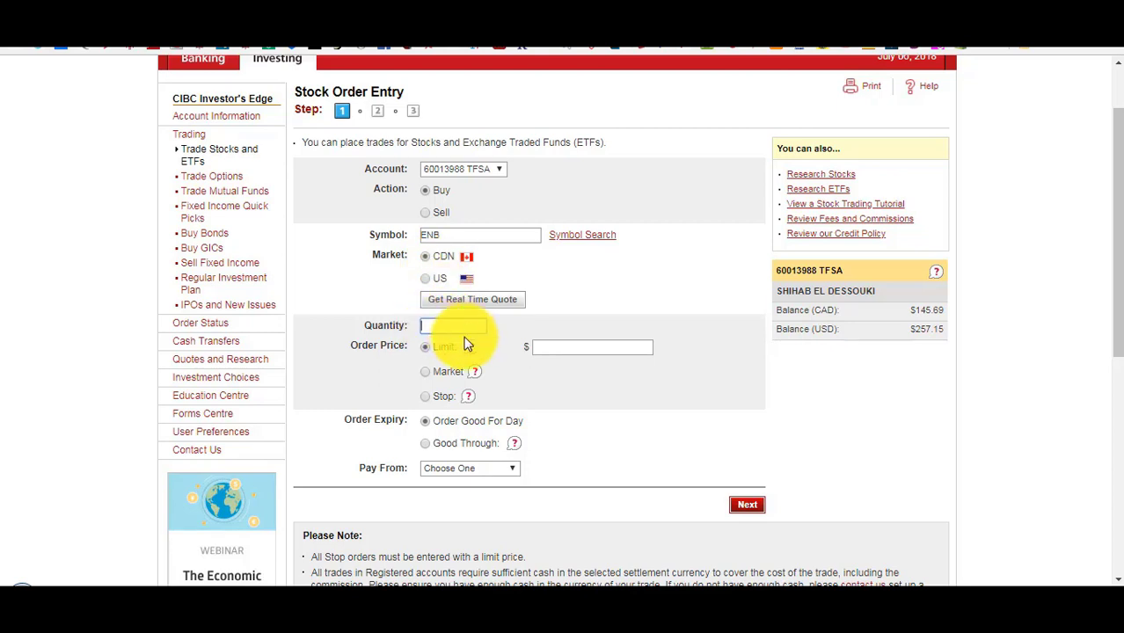
{"action": "left_click", "coordinate": [588, 351]}
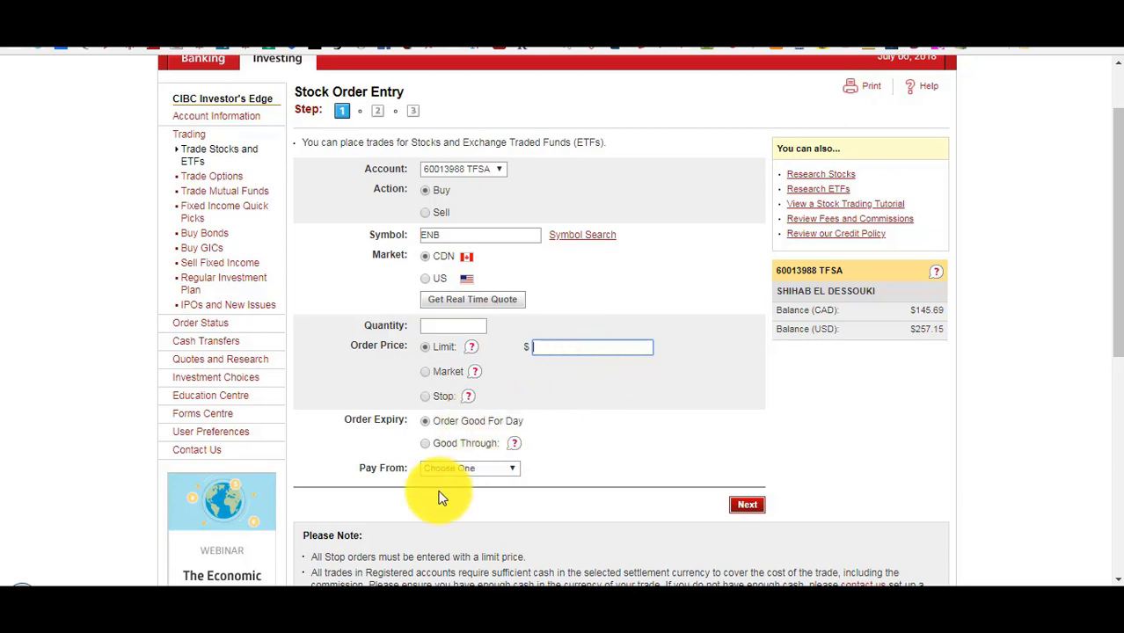
{"action": "left_click", "coordinate": [453, 468]}
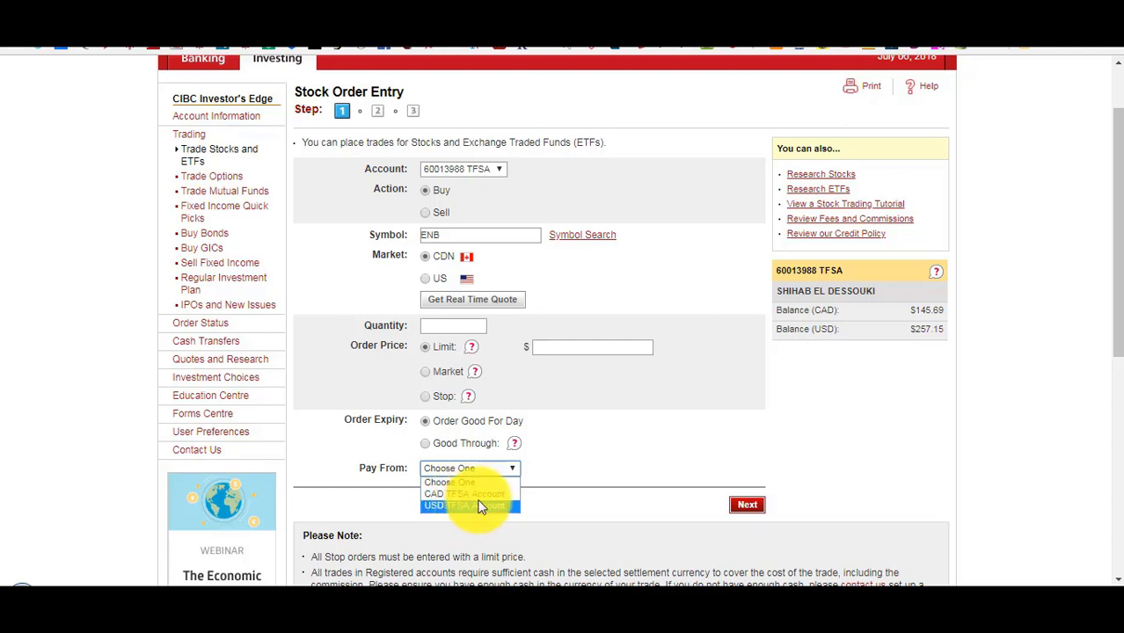
{"action": "left_click", "coordinate": [1040, 318]}
{"action": "left_click_drag", "start_coordinate": [931, 310], "coordinate": [954, 306]}
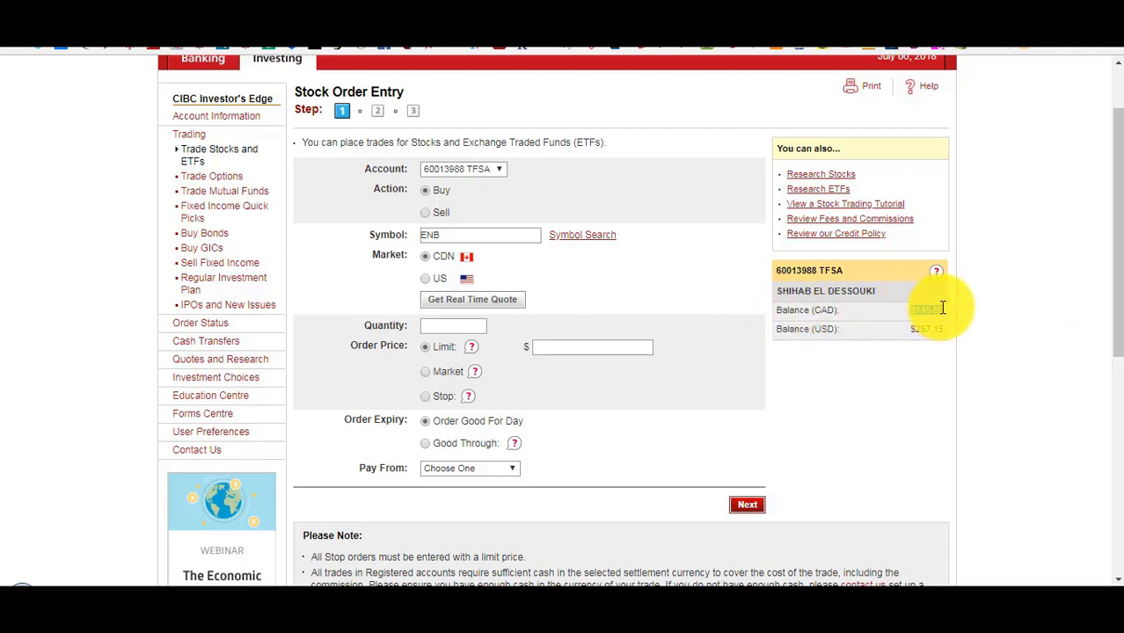
{"action": "left_click", "coordinate": [904, 331]}
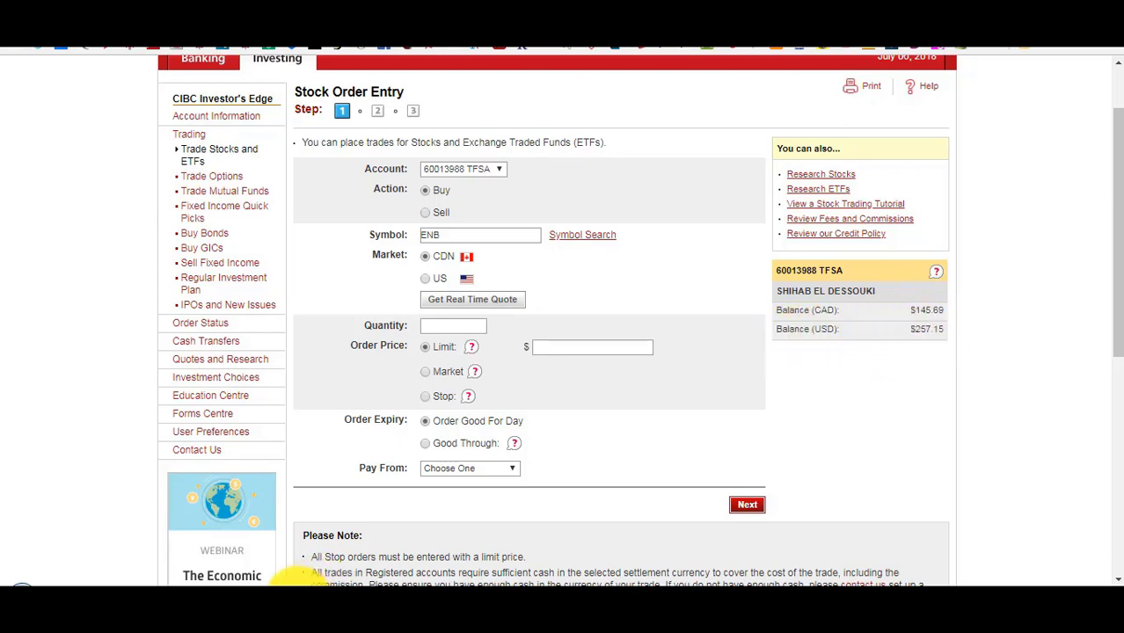
Switch to Calculator, subtract 7 from 1000, and move its window so the whole calculator can be seen.
{"action": "key", "text": "alt+Tab"}
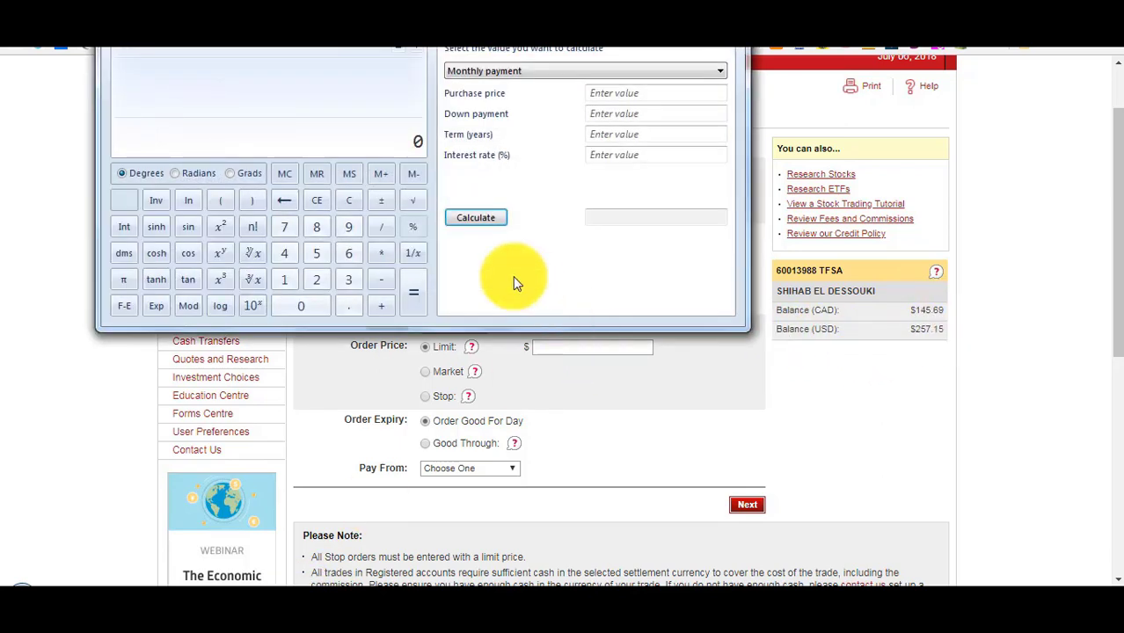
{"action": "left_click", "coordinate": [286, 280]}
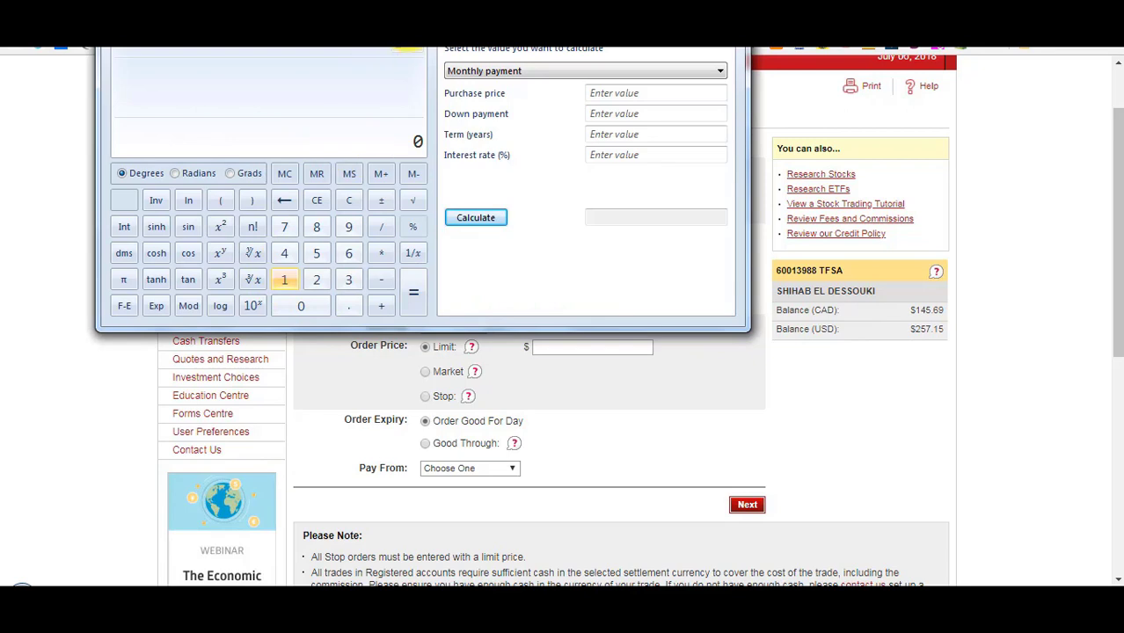
{"action": "double_click", "coordinate": [296, 306]}
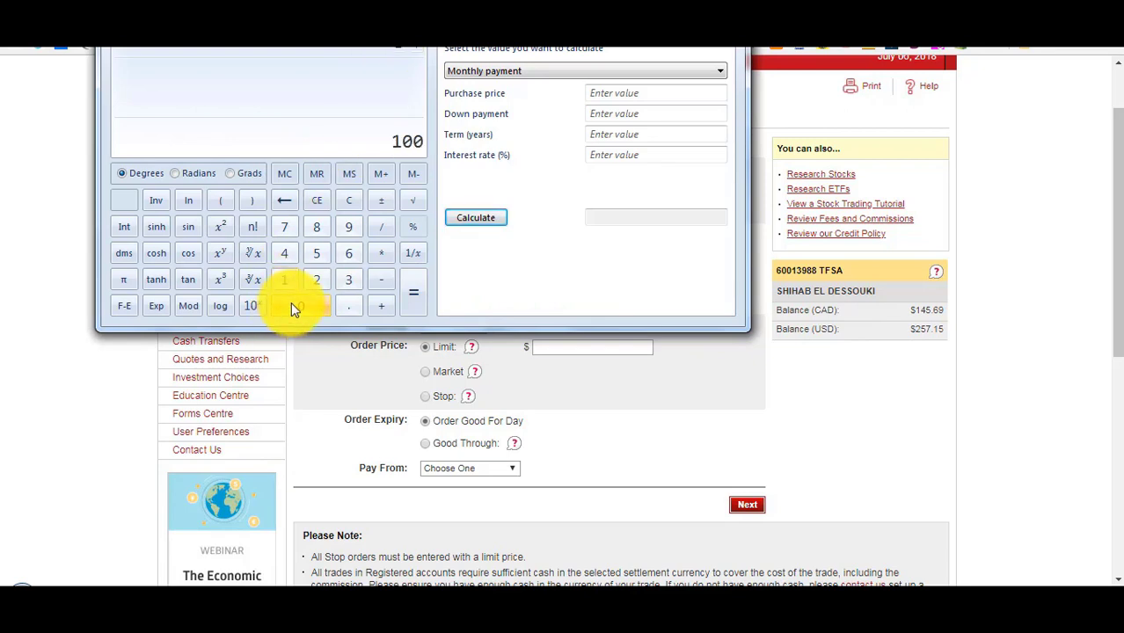
{"action": "left_click", "coordinate": [379, 284]}
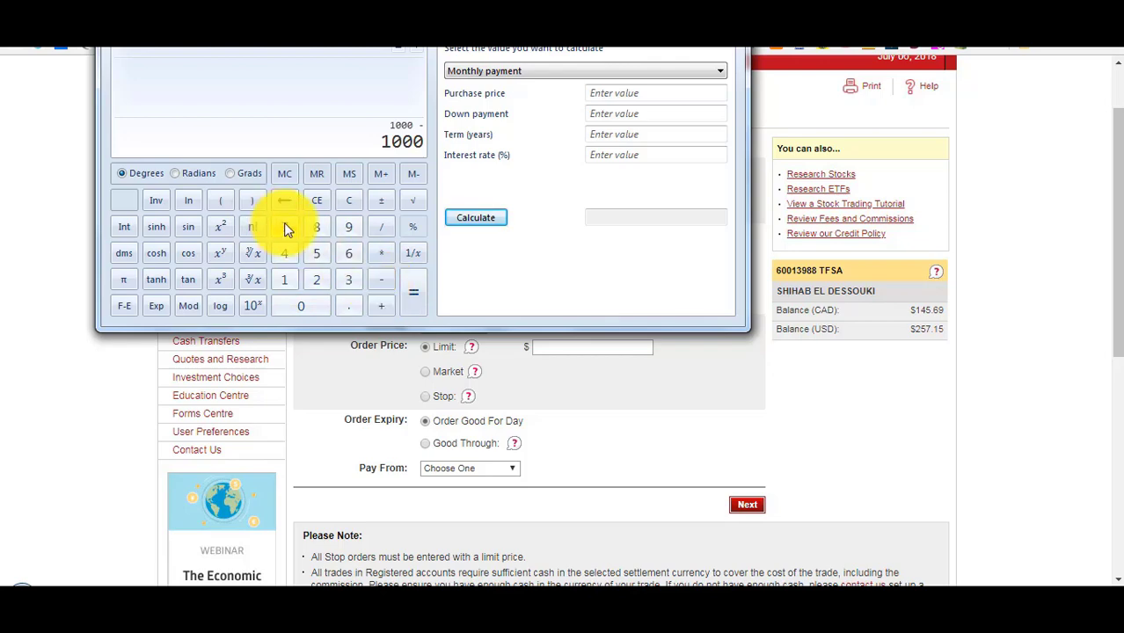
{"action": "left_click", "coordinate": [284, 228]}
{"action": "left_click", "coordinate": [415, 287]}
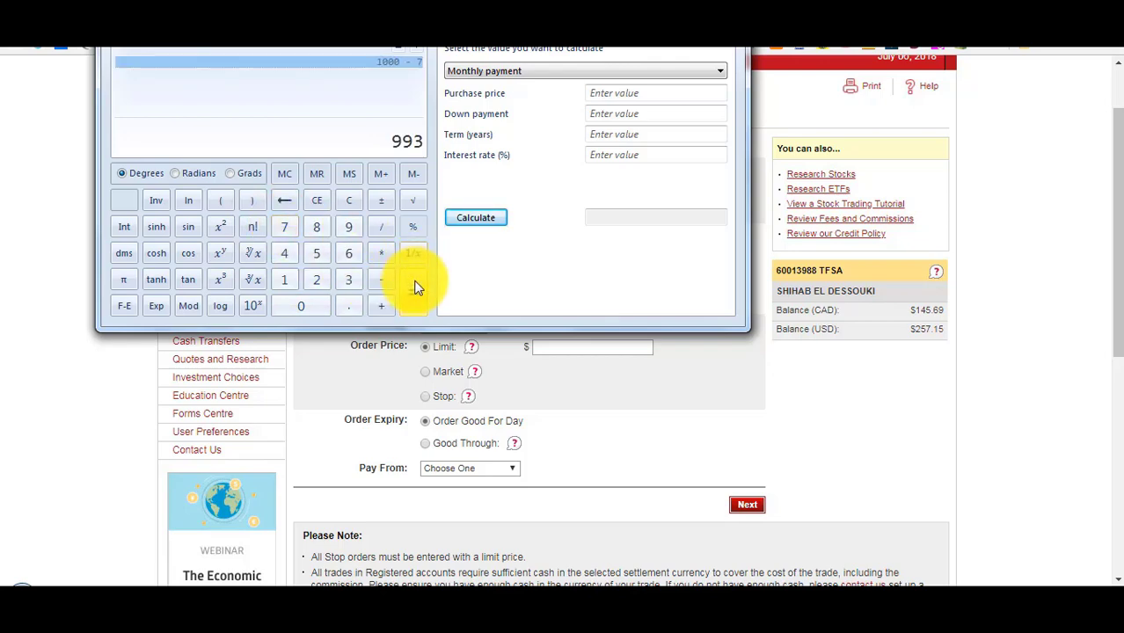
{"action": "left_click_drag", "start_coordinate": [456, 47], "coordinate": [723, 109]}
{"action": "left_click_drag", "start_coordinate": [850, 112], "coordinate": [590, 124]}
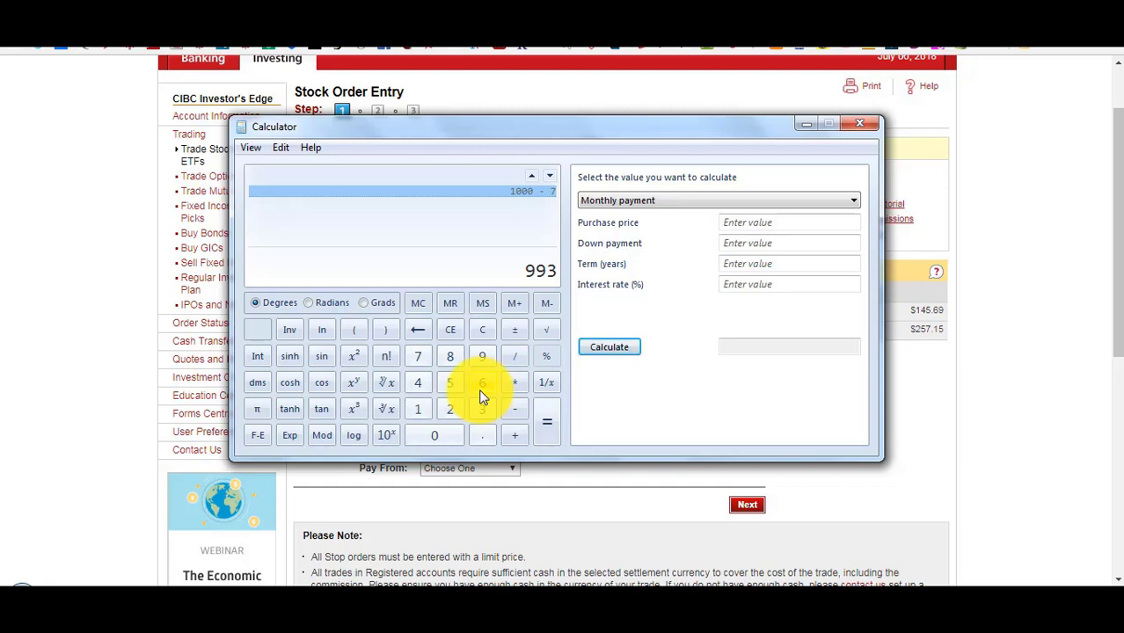
Divide the calculated difference by 45 to work out the share count, then close Calculator.
{"action": "left_click_drag", "start_coordinate": [682, 129], "coordinate": [536, 522]}
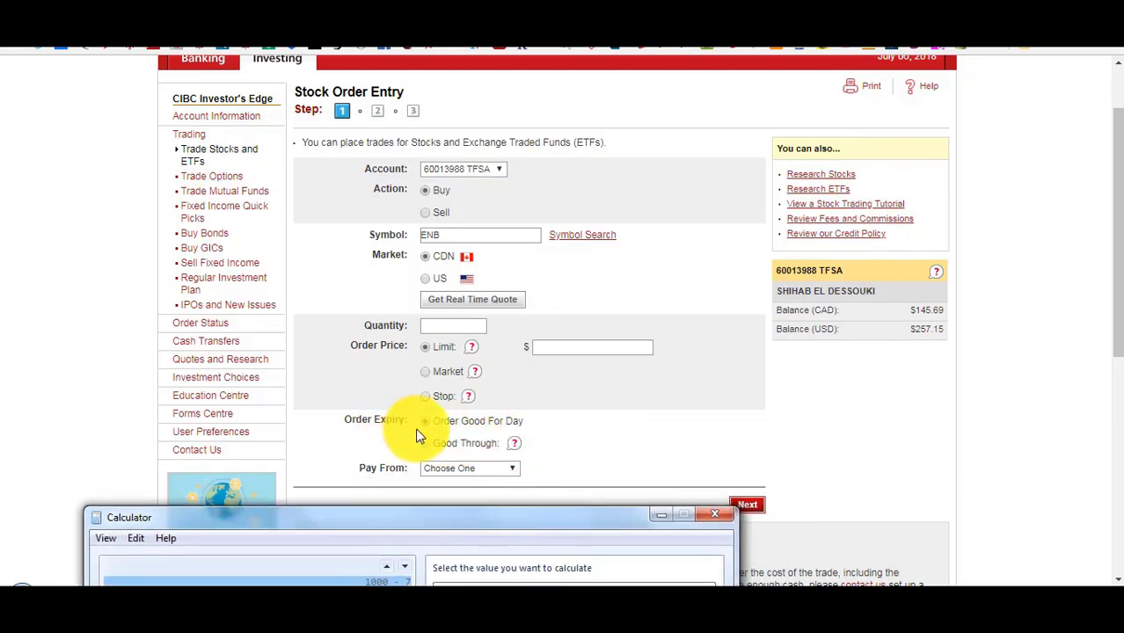
{"action": "left_click_drag", "start_coordinate": [465, 520], "coordinate": [602, 181]}
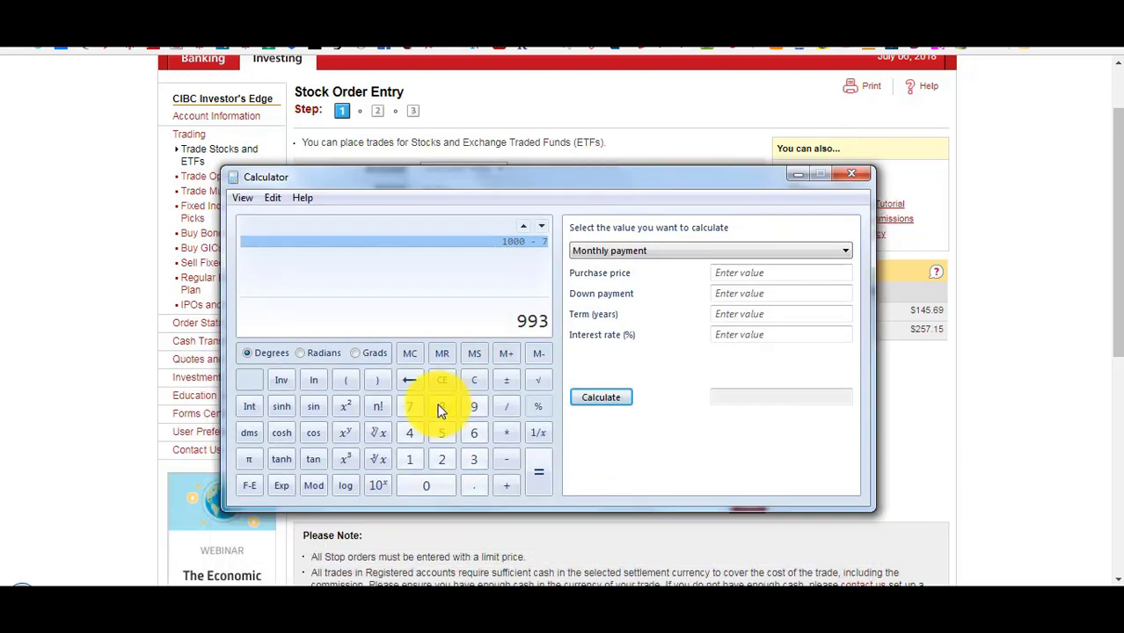
{"action": "left_click", "coordinate": [506, 408]}
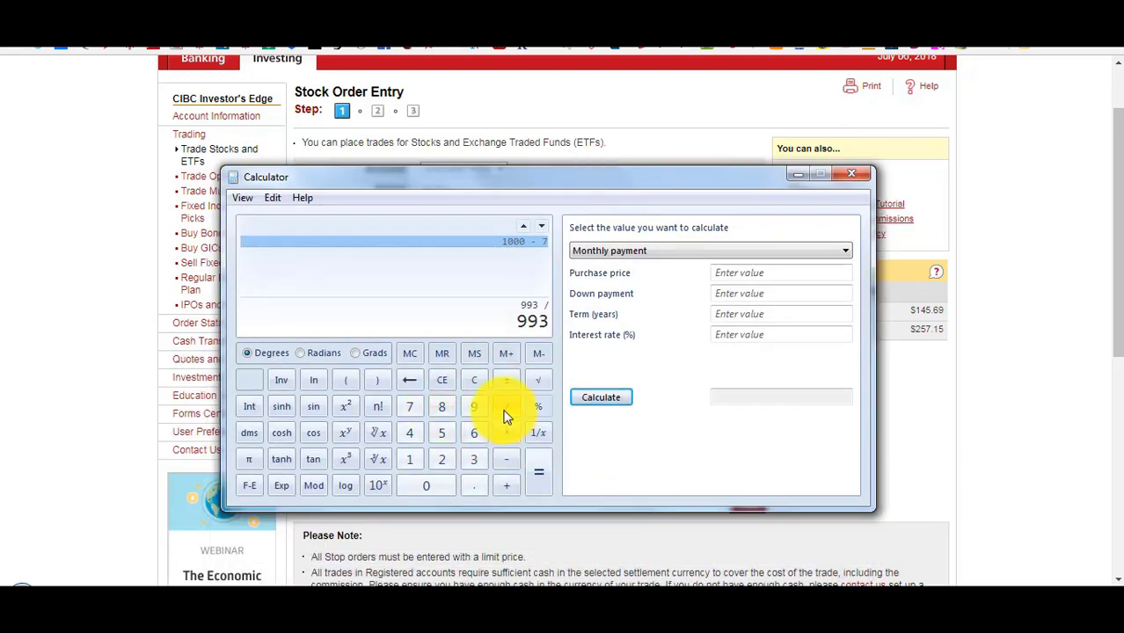
{"action": "left_click", "coordinate": [411, 432]}
{"action": "left_click", "coordinate": [450, 433]}
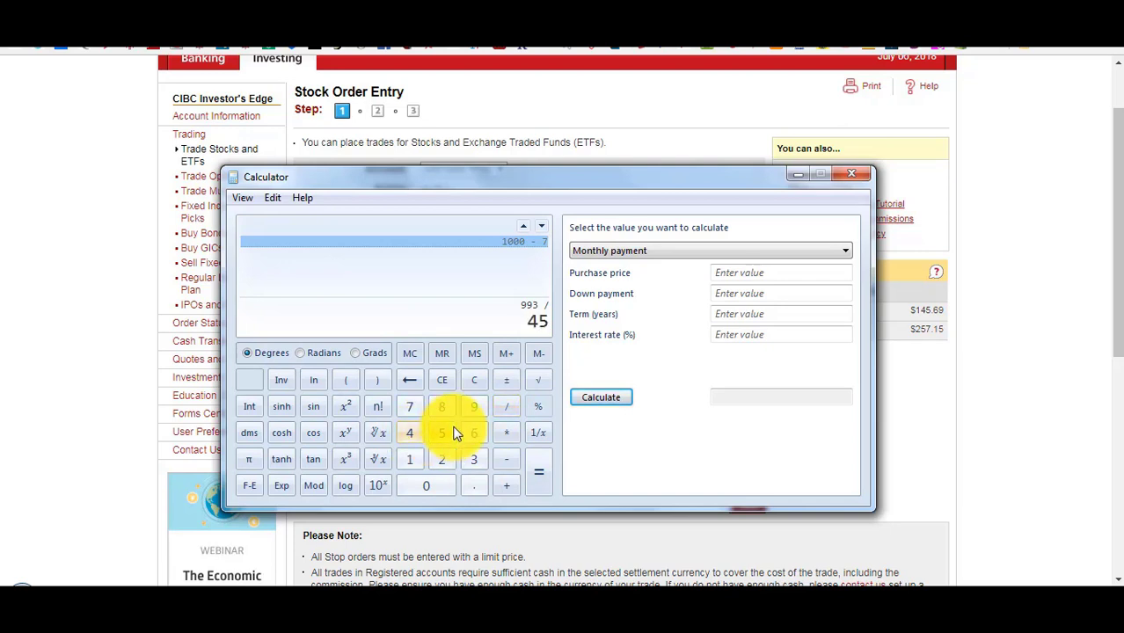
{"action": "left_click", "coordinate": [535, 461]}
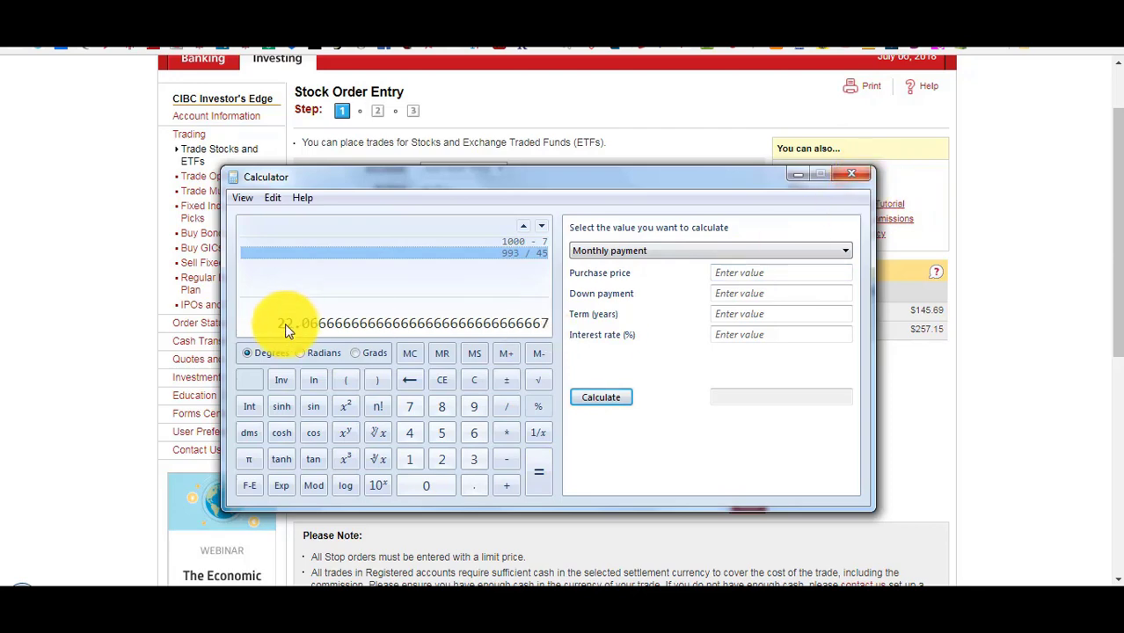
{"action": "left_click", "coordinate": [849, 175]}
Set the ENB buy order's quantity to 22 shares and its limit price to $45.
{"action": "left_click", "coordinate": [471, 326]}
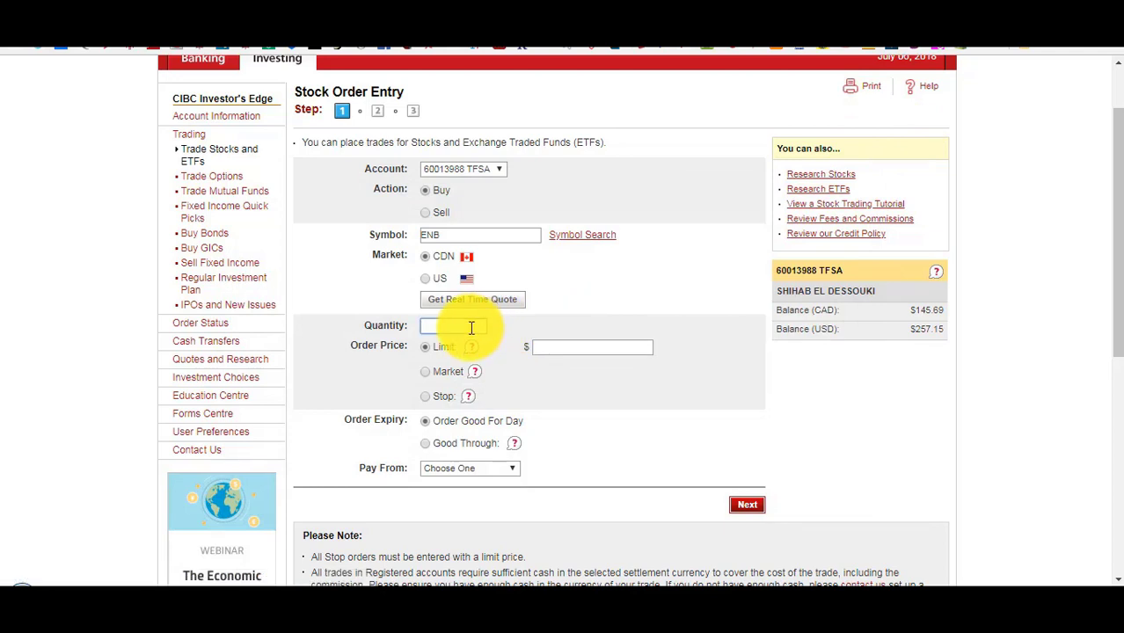
{"action": "type", "text": "22"}
{"action": "left_click", "coordinate": [571, 347]}
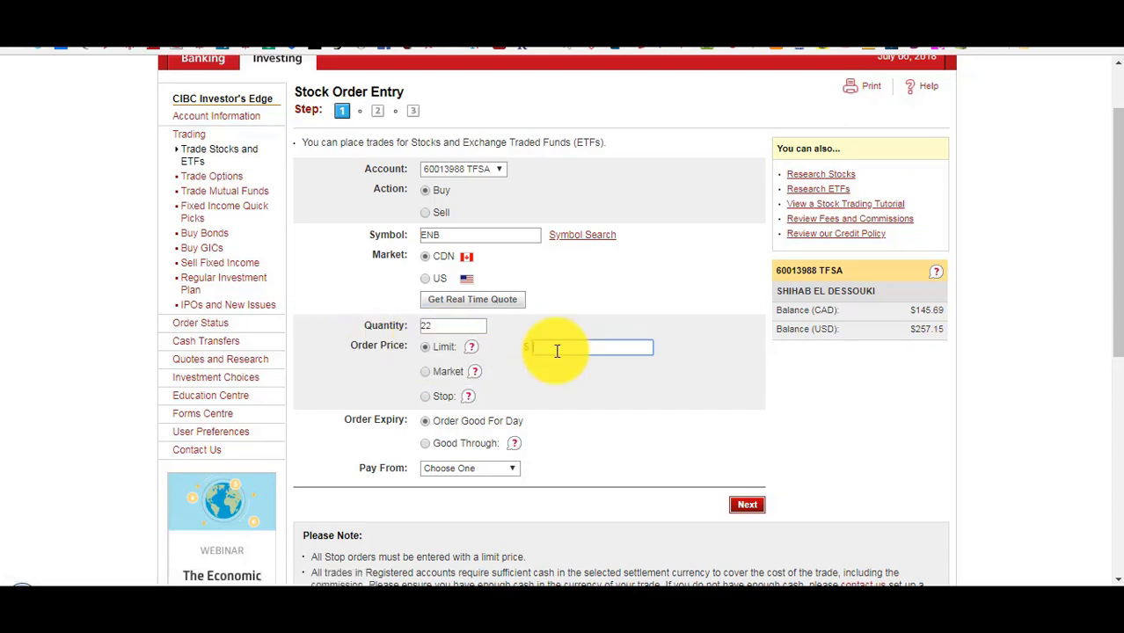
{"action": "type", "text": "45"}
{"action": "left_click", "coordinate": [576, 382]}
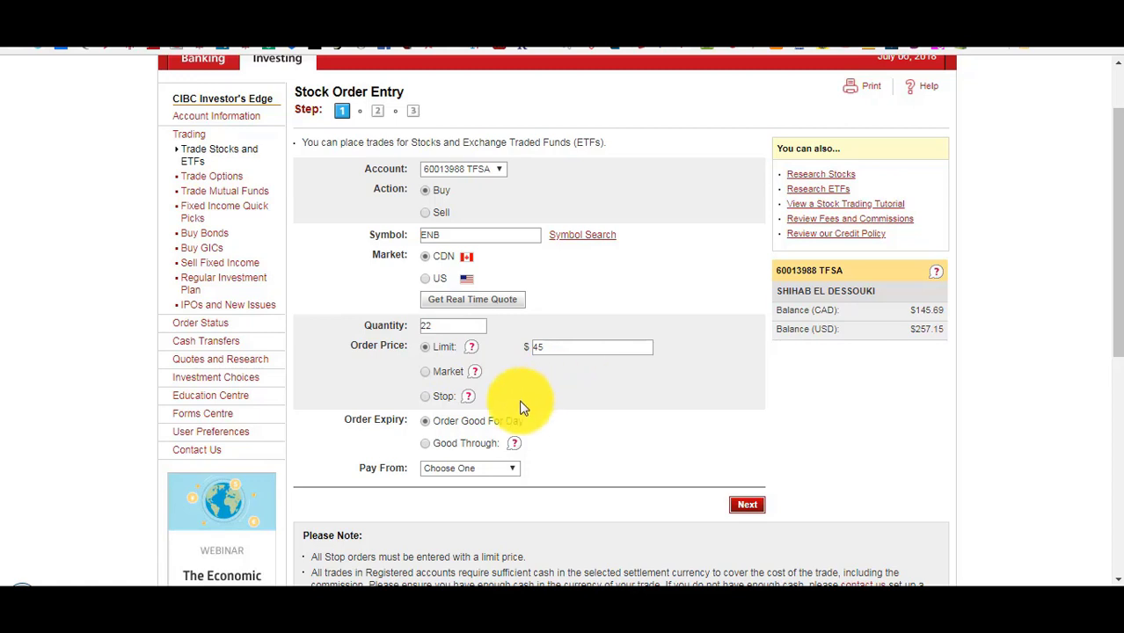
Make the order good through August 6 and pay for it from the CAD TFSA Account.
{"action": "left_click", "coordinate": [466, 443]}
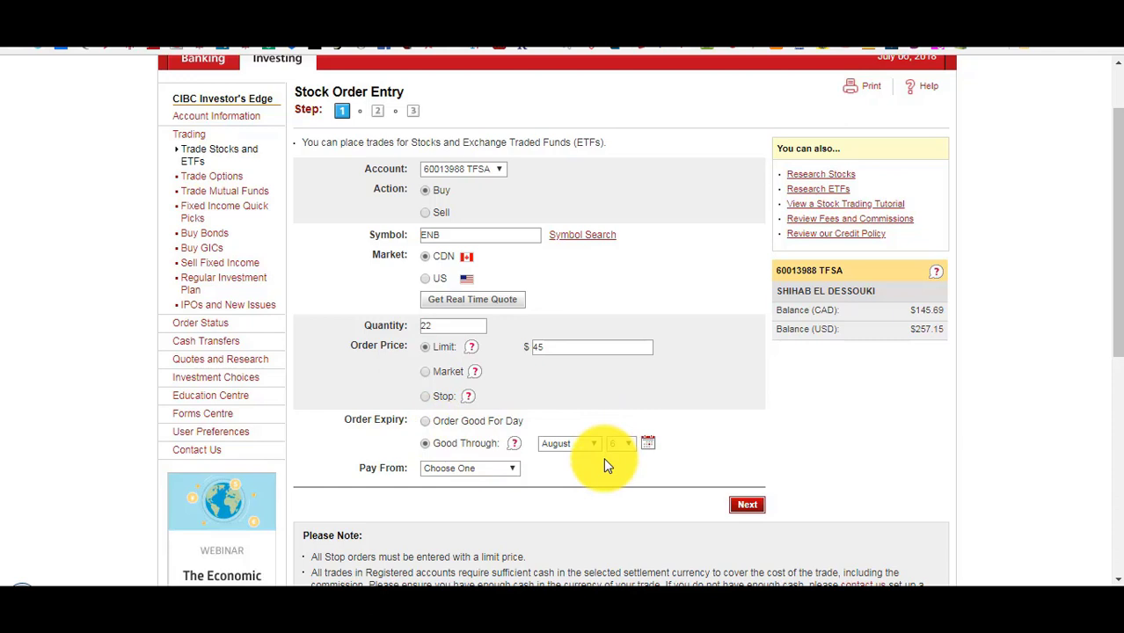
{"action": "left_click", "coordinate": [474, 469]}
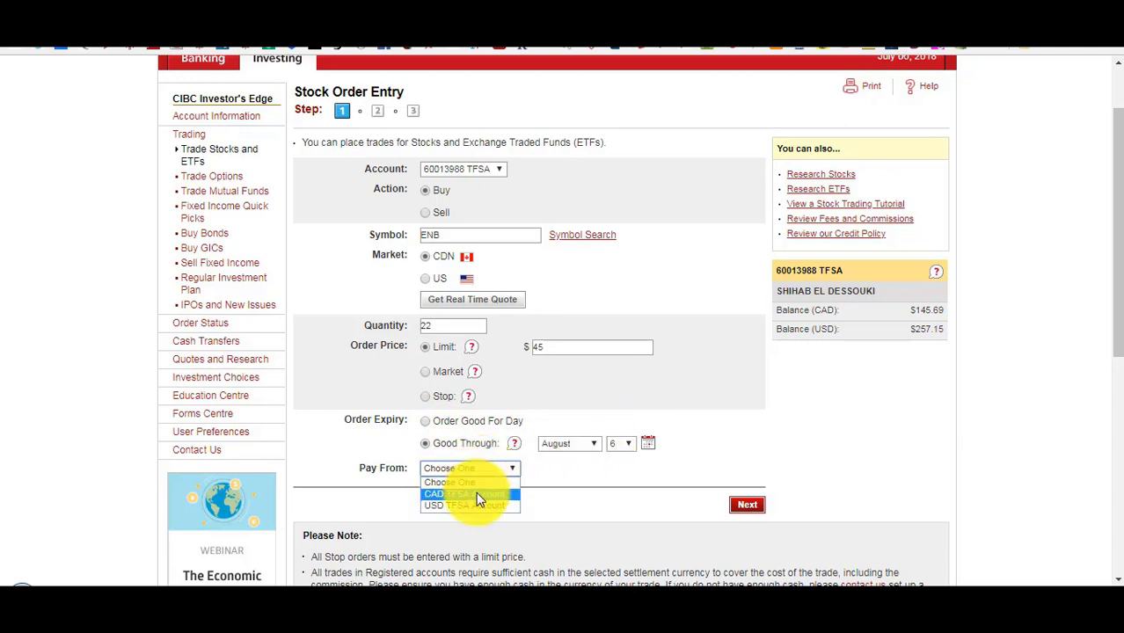
{"action": "left_click", "coordinate": [476, 495]}
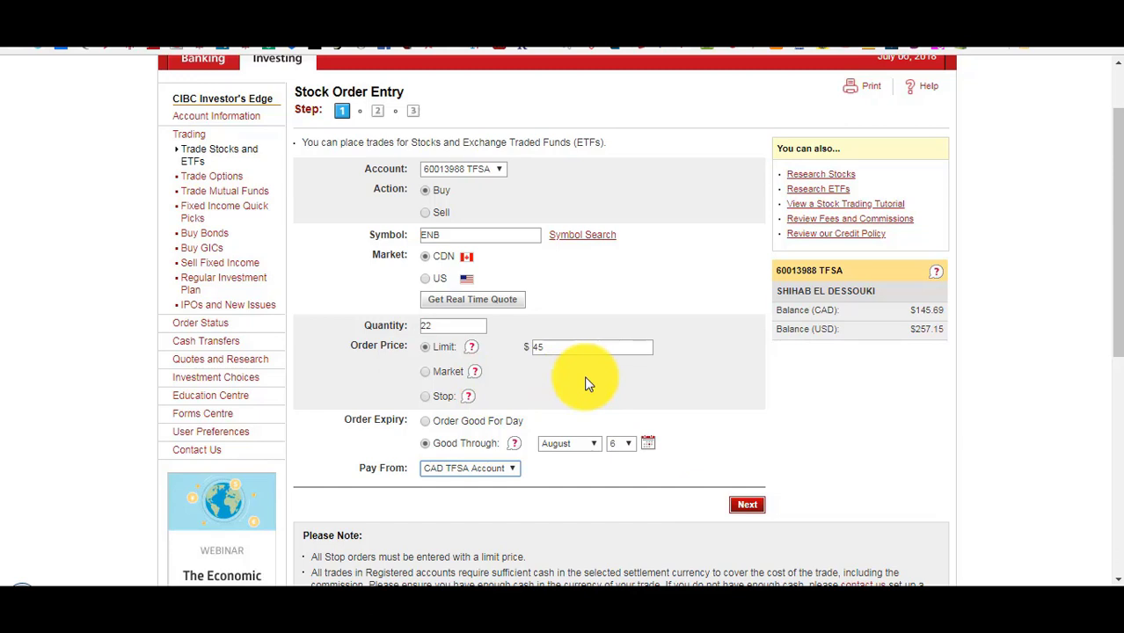
Switch the order price to Market and to Stop to compare the price and expiry fields each one offers.
{"action": "left_click", "coordinate": [445, 373]}
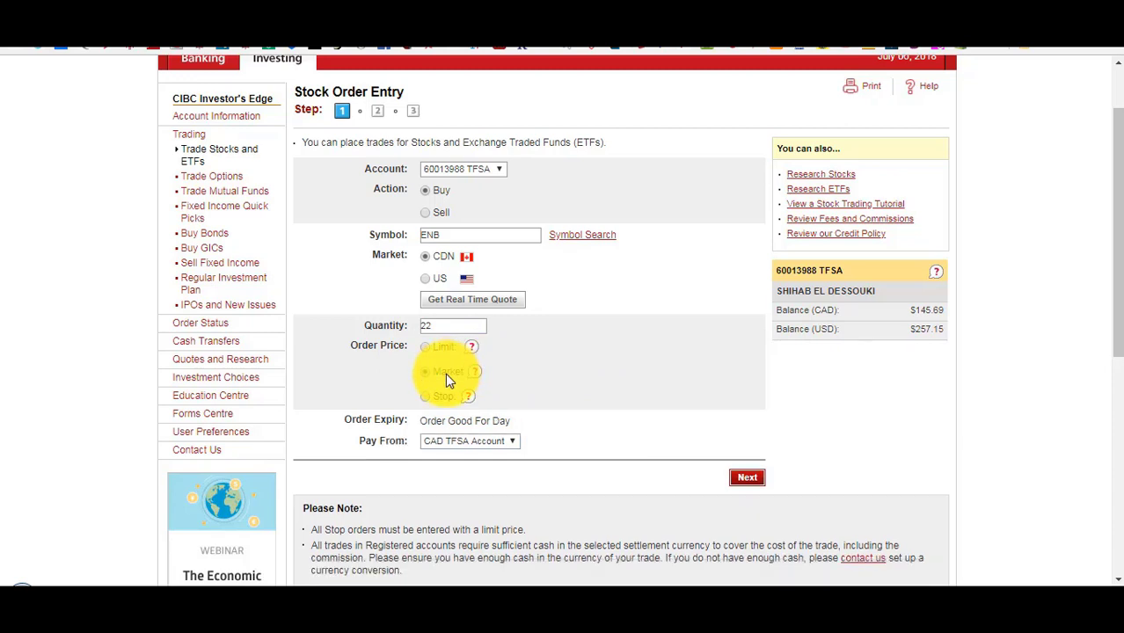
{"action": "scroll", "coordinate": [582, 244], "scroll_direction": "down", "scroll_amount": 2}
{"action": "scroll", "coordinate": [1112, 268], "scroll_direction": "up", "scroll_amount": 1}
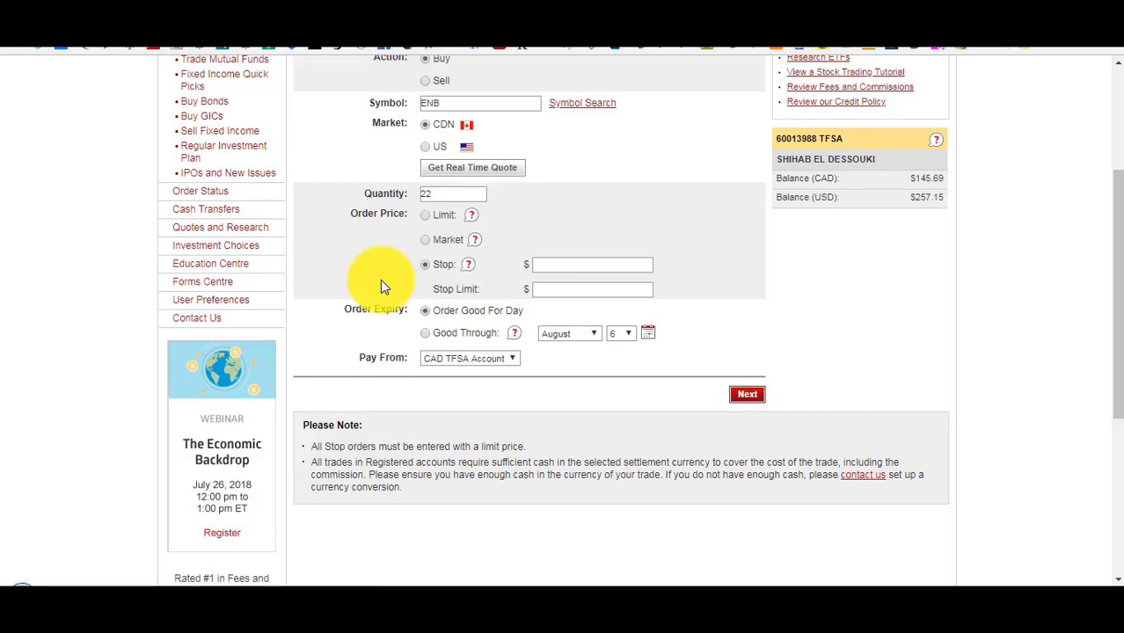
{"action": "left_click", "coordinate": [442, 267]}
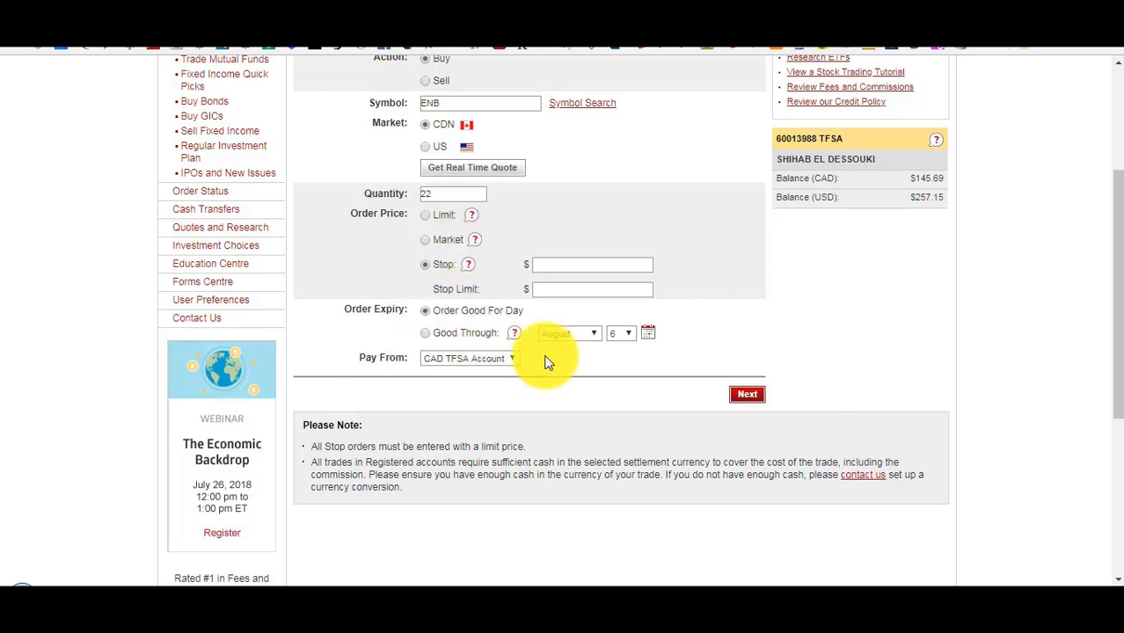
Set the order price back to Limit at $45 and proceed to review the order's verification details and estimated cost.
{"action": "left_click", "coordinate": [429, 216]}
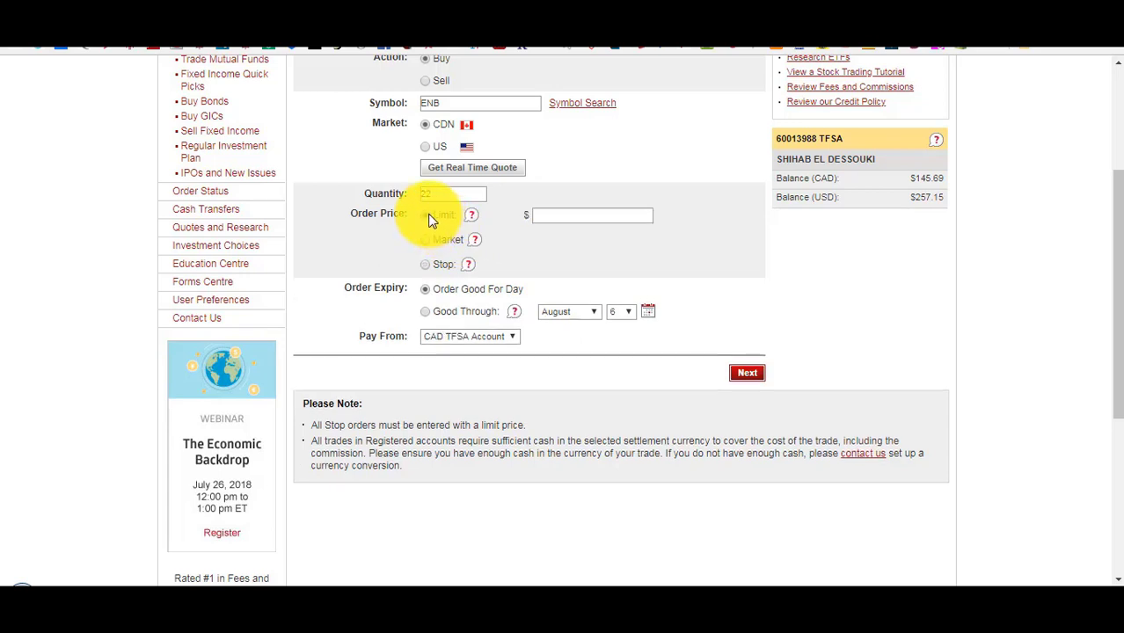
{"action": "left_click", "coordinate": [606, 217]}
{"action": "type", "text": "45"}
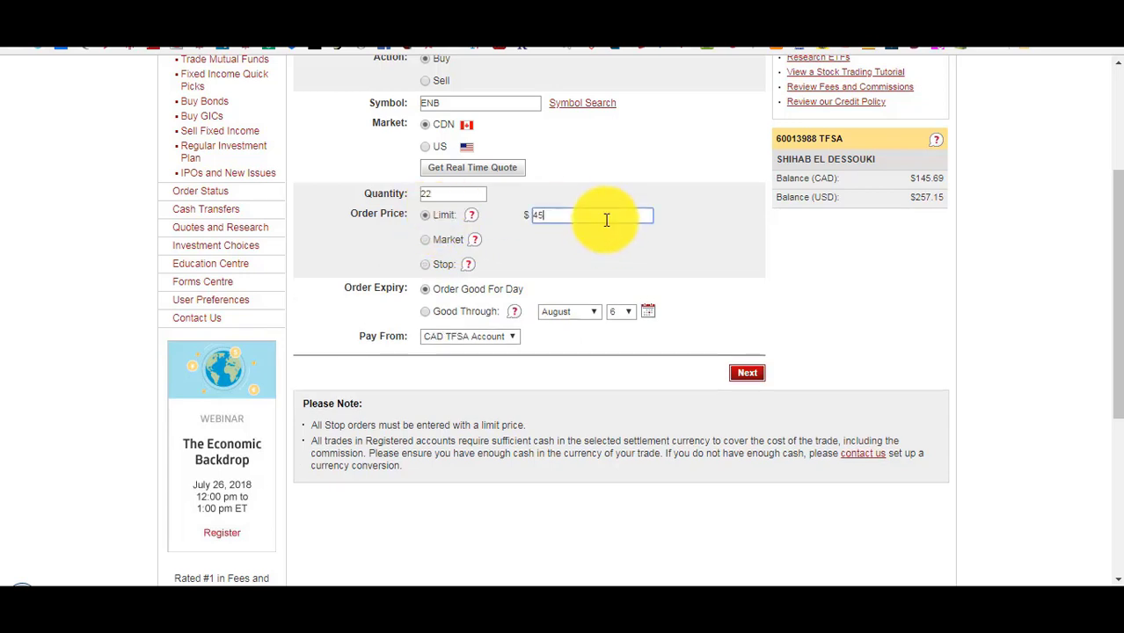
{"action": "left_click", "coordinate": [747, 374]}
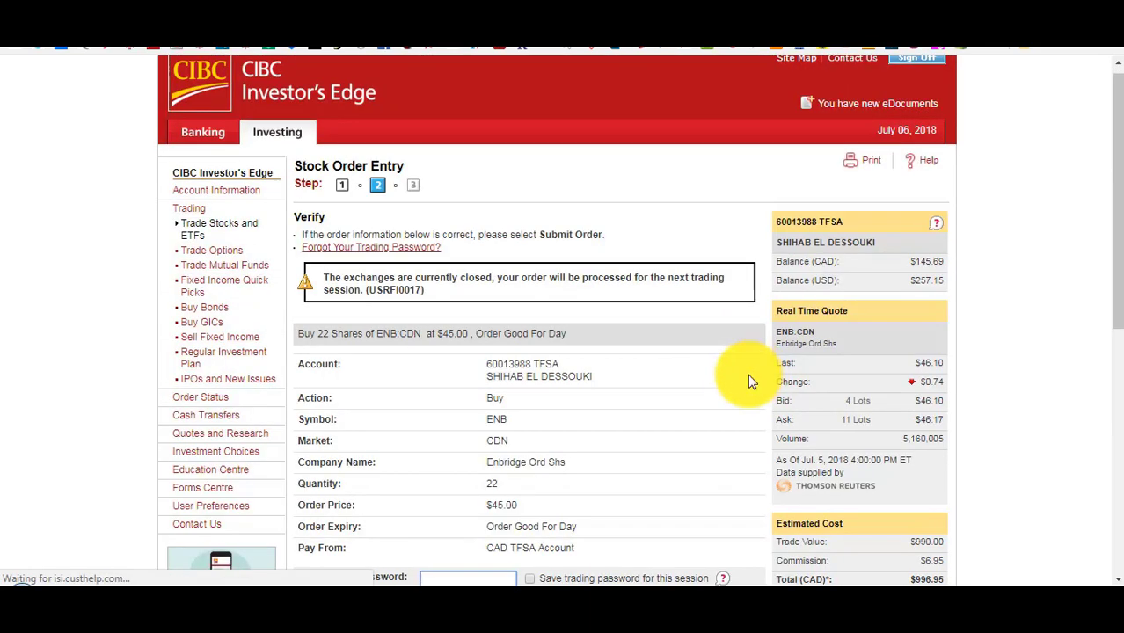
{"action": "left_click_drag", "start_coordinate": [1112, 215], "coordinate": [1112, 290]}
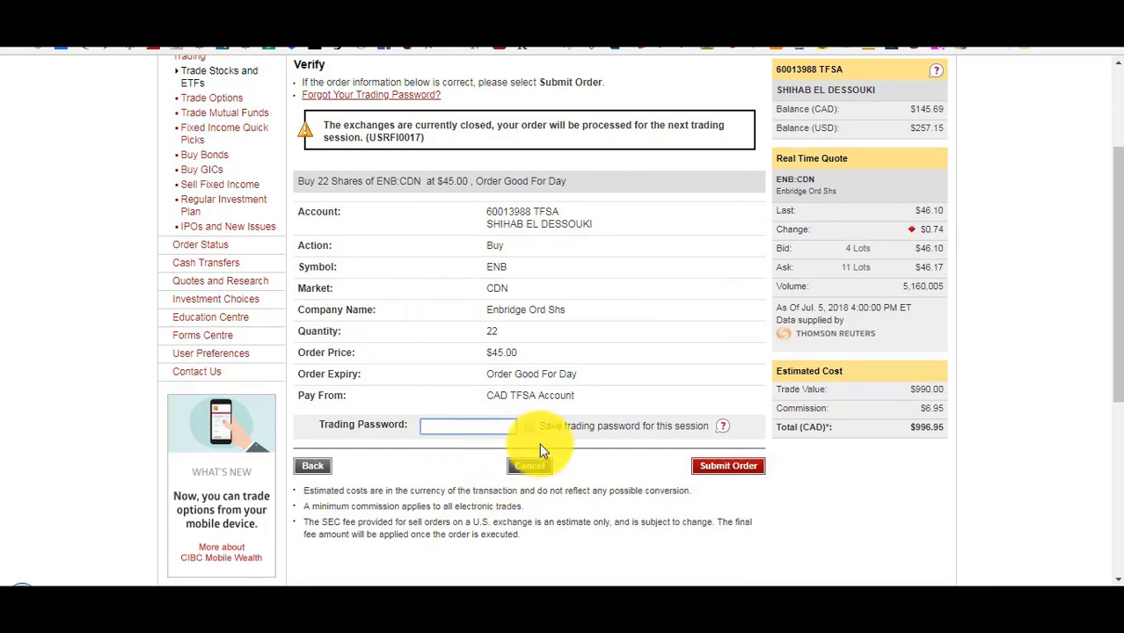
{"action": "left_click_drag", "start_coordinate": [1115, 350], "coordinate": [1115, 415]}
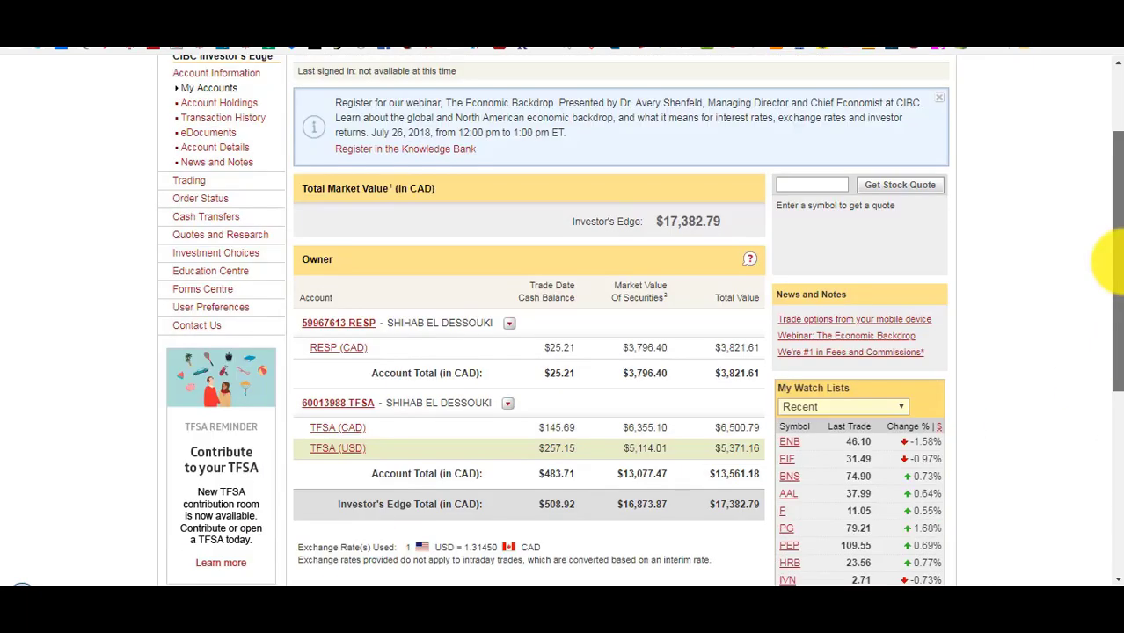
Open the account holdings for the TFSA CAD account and start a sell order from the Enbridge holding.
{"action": "left_click_drag", "start_coordinate": [1108, 261], "coordinate": [1108, 242]}
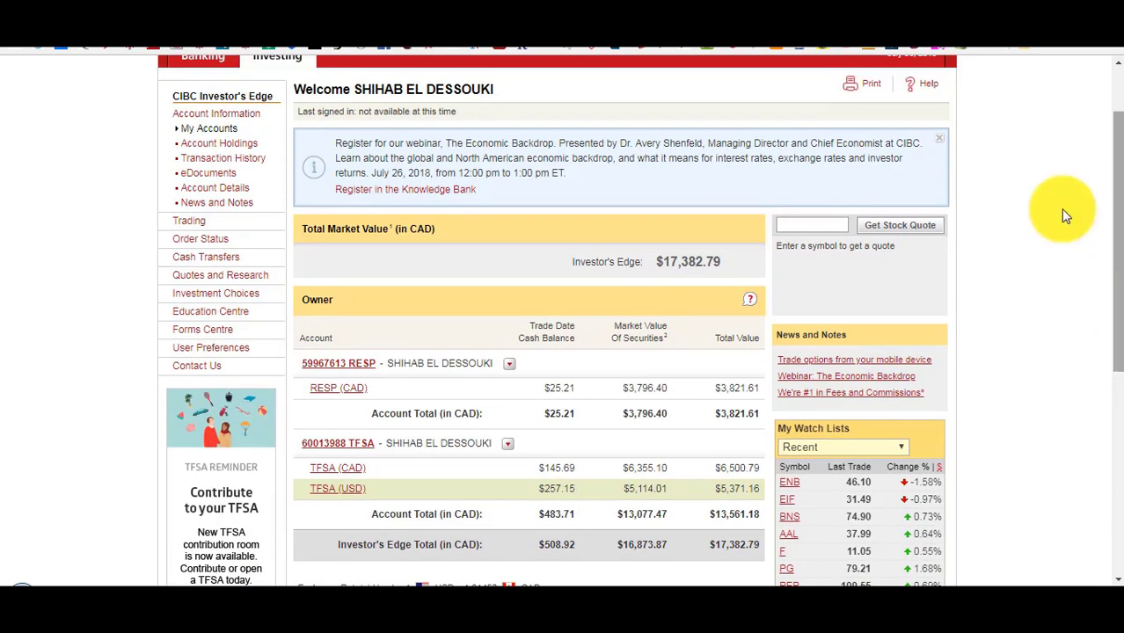
{"action": "left_click", "coordinate": [220, 144]}
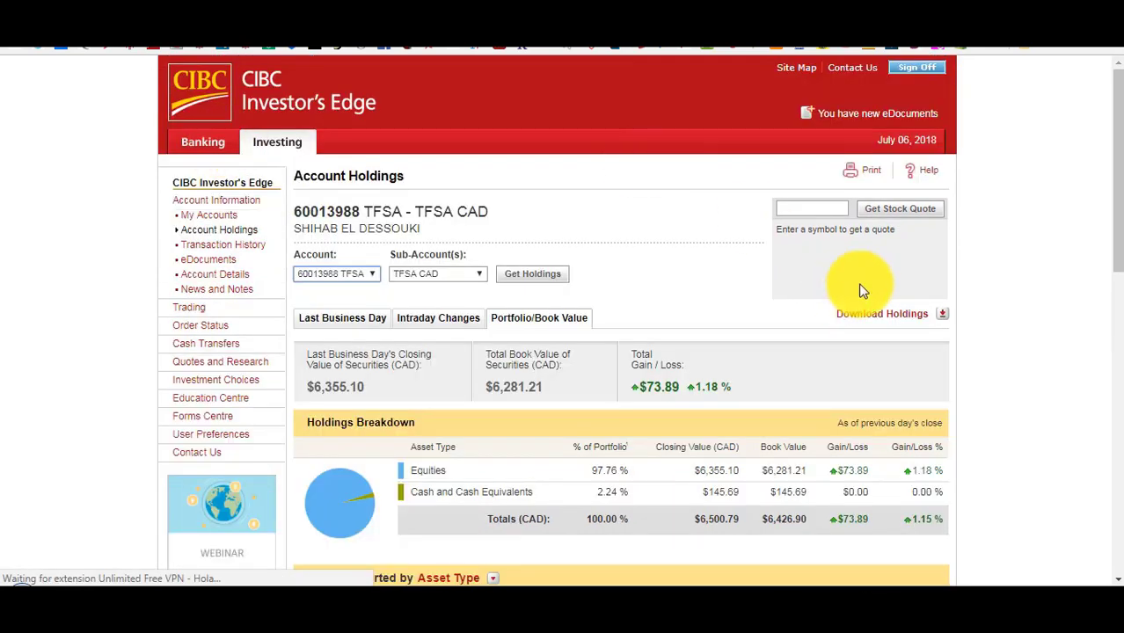
{"action": "left_click_drag", "start_coordinate": [1115, 166], "coordinate": [1115, 350]}
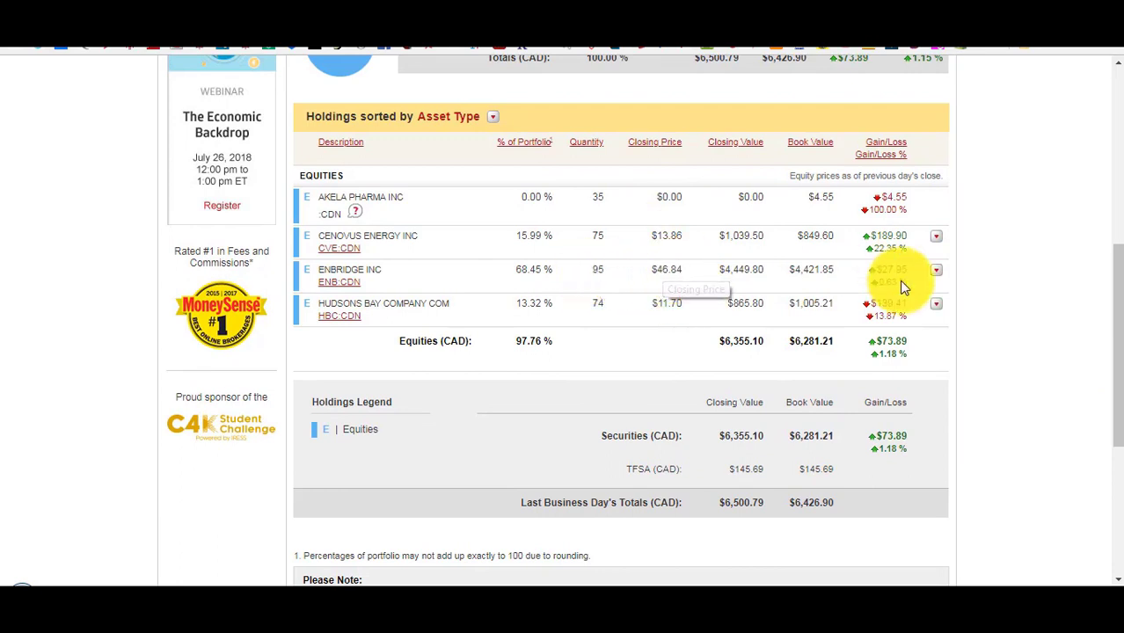
{"action": "left_click", "coordinate": [937, 271]}
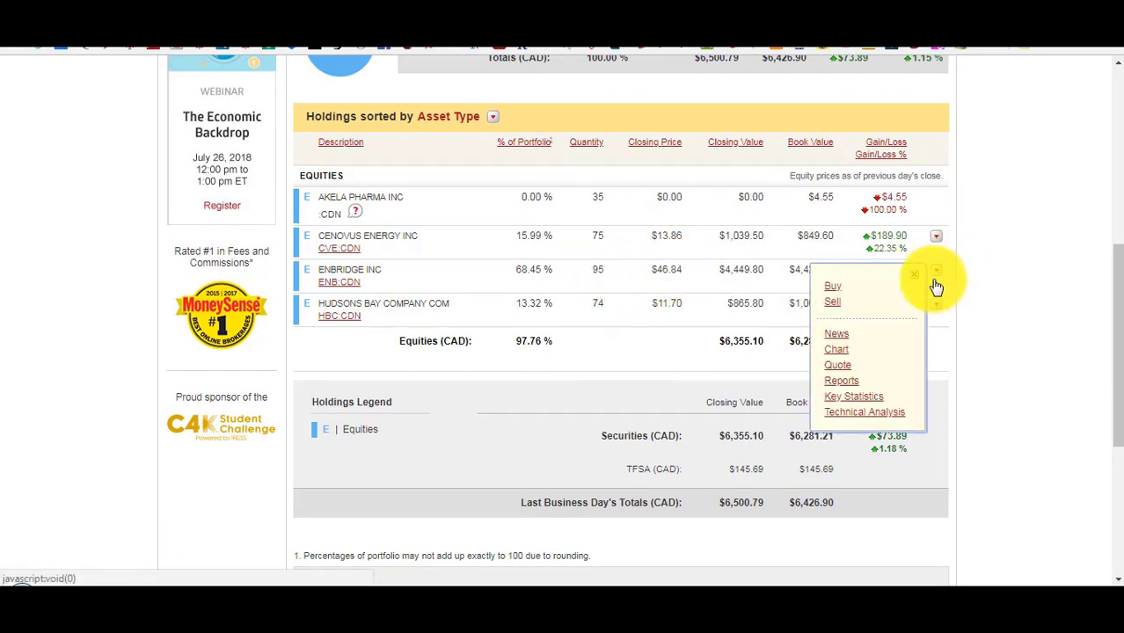
{"action": "left_click", "coordinate": [843, 305]}
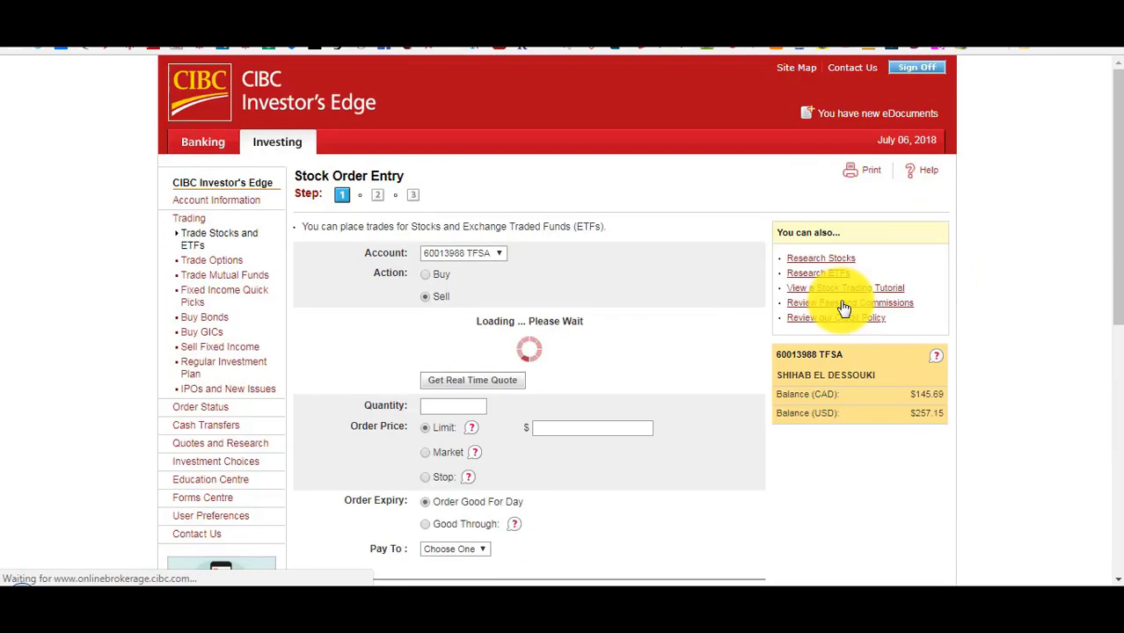
{"action": "scroll", "coordinate": [321, 293], "scroll_direction": "down", "scroll_amount": 1}
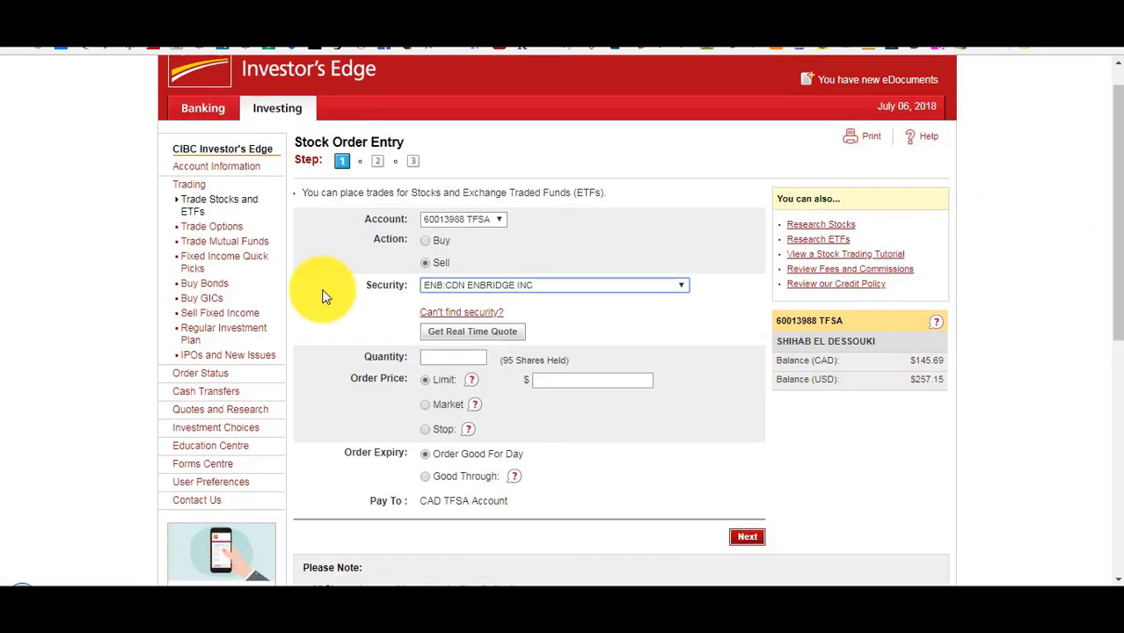
Return to the account holdings and reopen the sell order for the Enbridge (ENB:CDN) holding.
{"action": "left_click", "coordinate": [216, 167]}
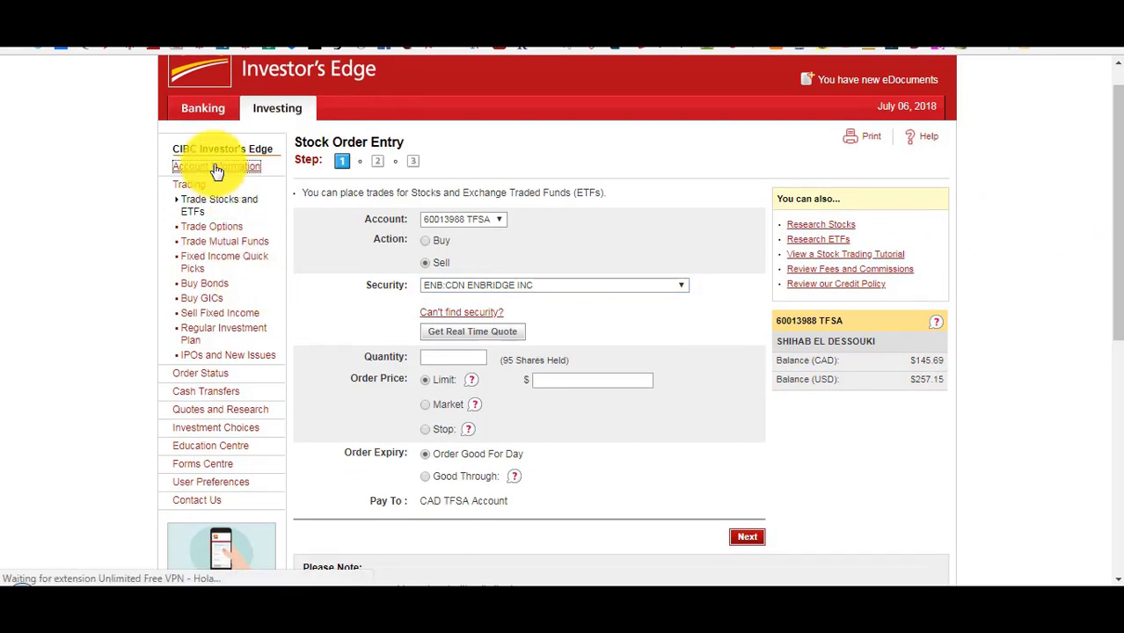
{"action": "scroll", "coordinate": [352, 396], "scroll_direction": "down", "scroll_amount": 4}
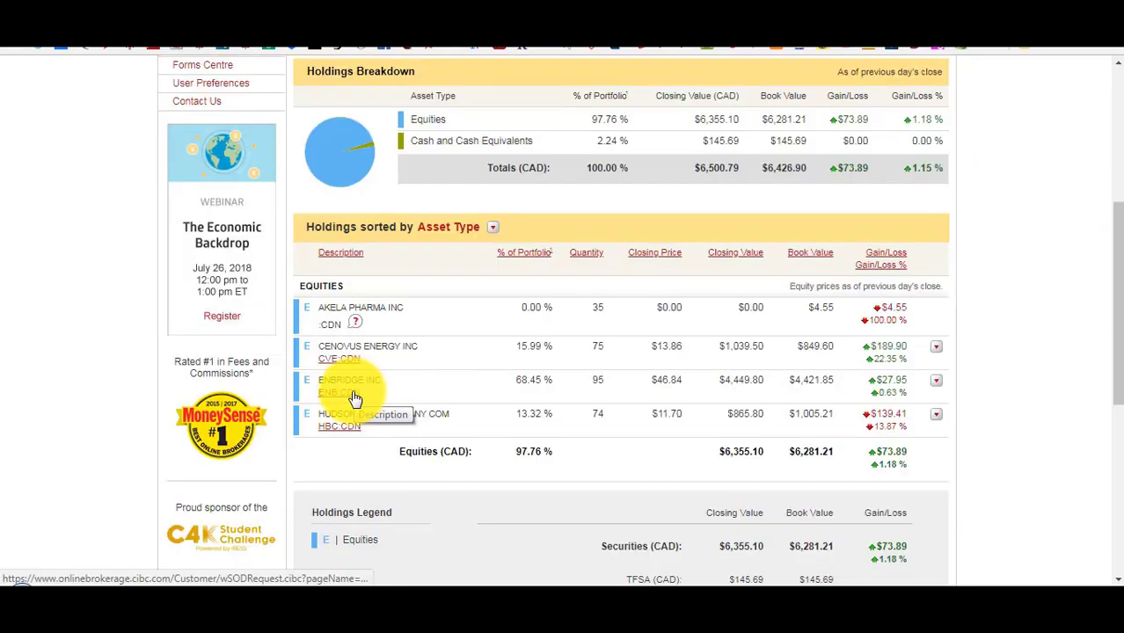
{"action": "left_click", "coordinate": [939, 388]}
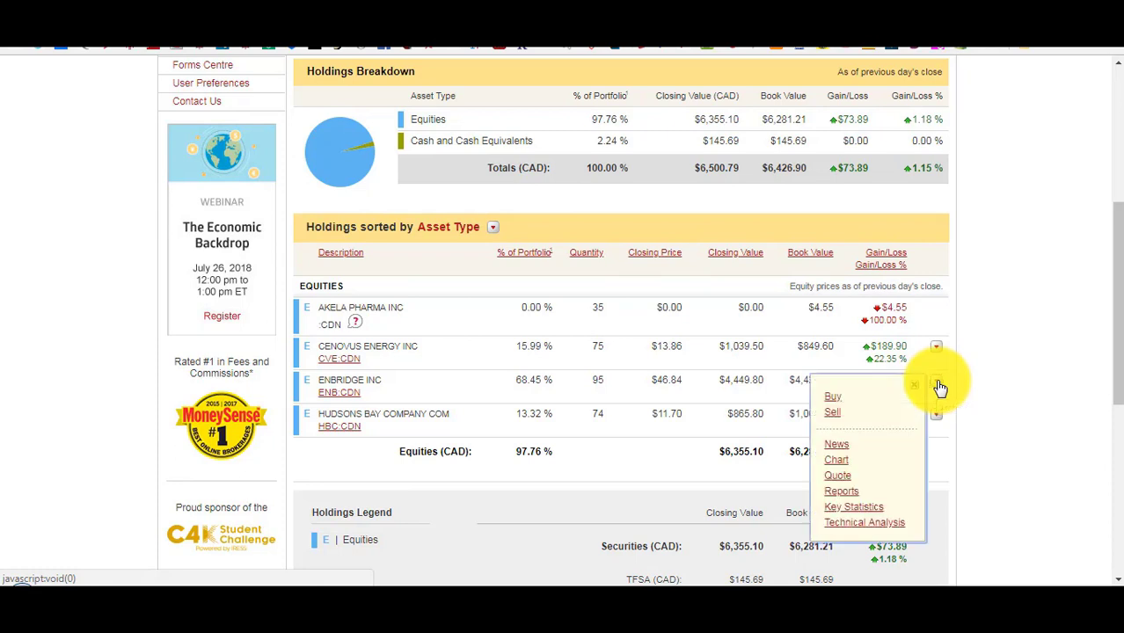
{"action": "left_click", "coordinate": [837, 413]}
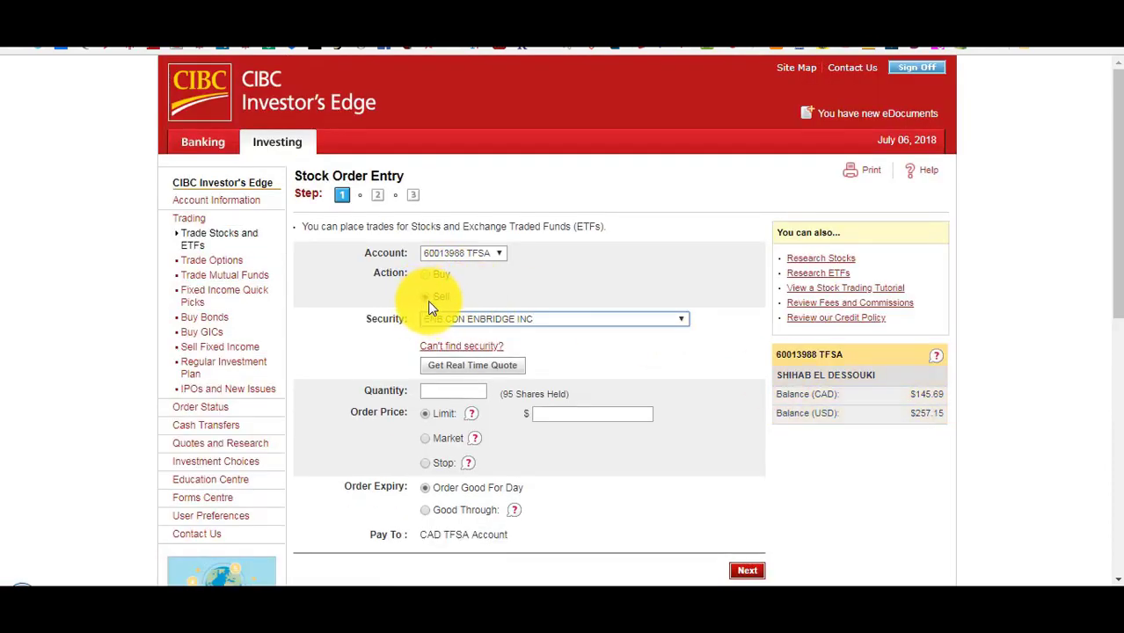
Fill in the Enbridge sell order with a quantity of 95, a limit price of $50 and a Good Through expiry.
{"action": "left_click", "coordinate": [457, 390]}
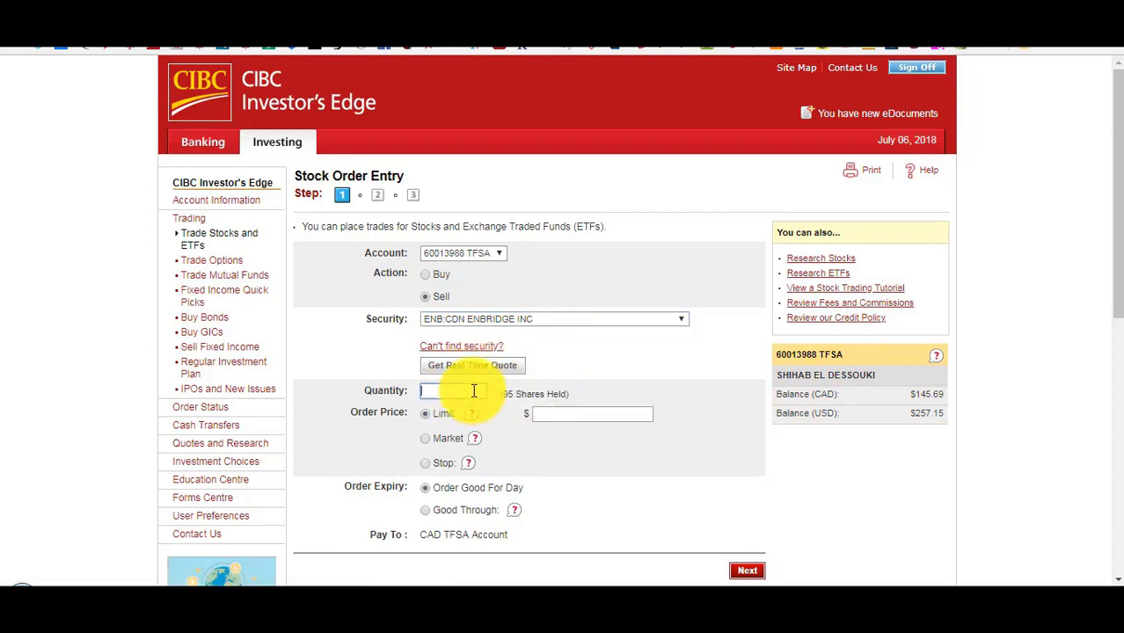
{"action": "type", "text": "95"}
{"action": "left_click", "coordinate": [562, 417]}
{"action": "type", "text": "50"}
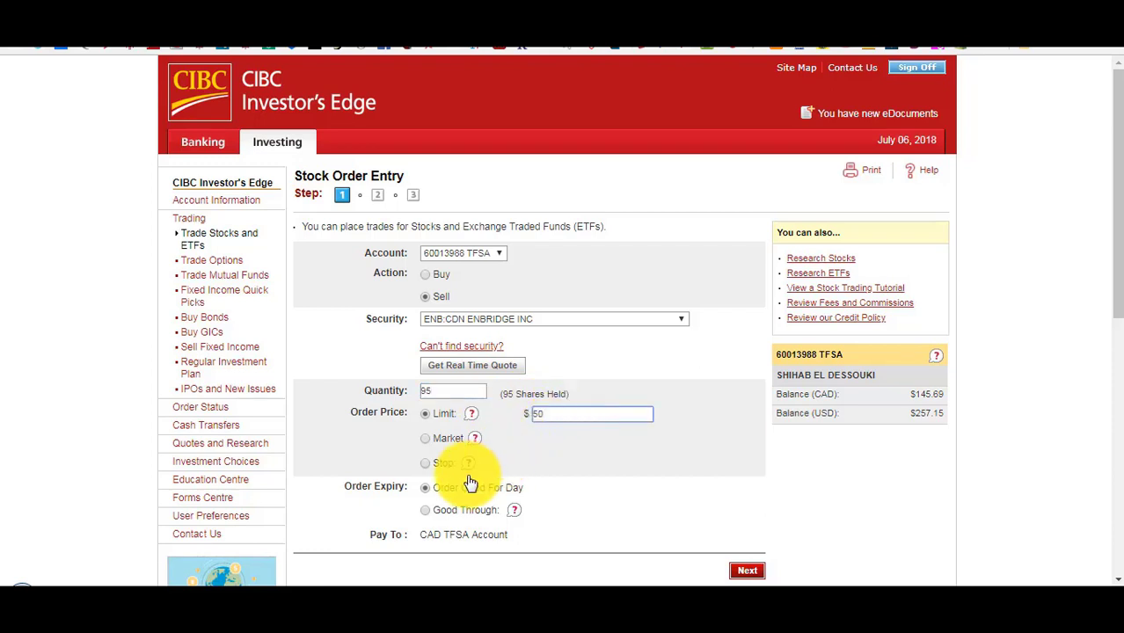
{"action": "left_click", "coordinate": [426, 510]}
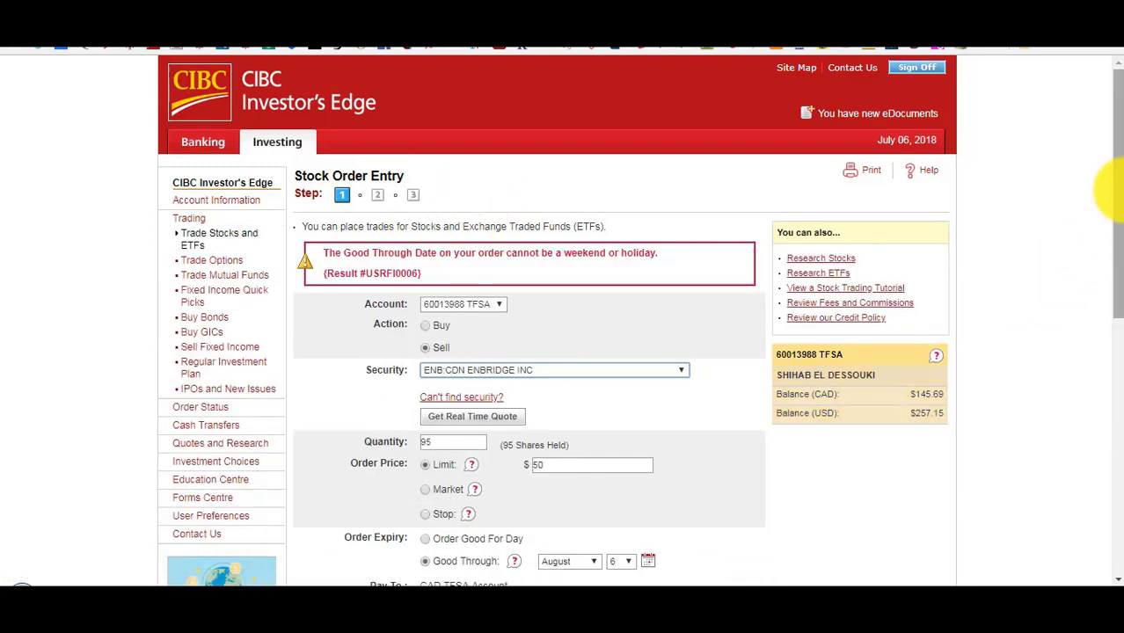
Set the sell order's Good Through day to August 4 and resubmit the order for review.
{"action": "scroll", "coordinate": [1110, 189], "scroll_direction": "down", "scroll_amount": 2}
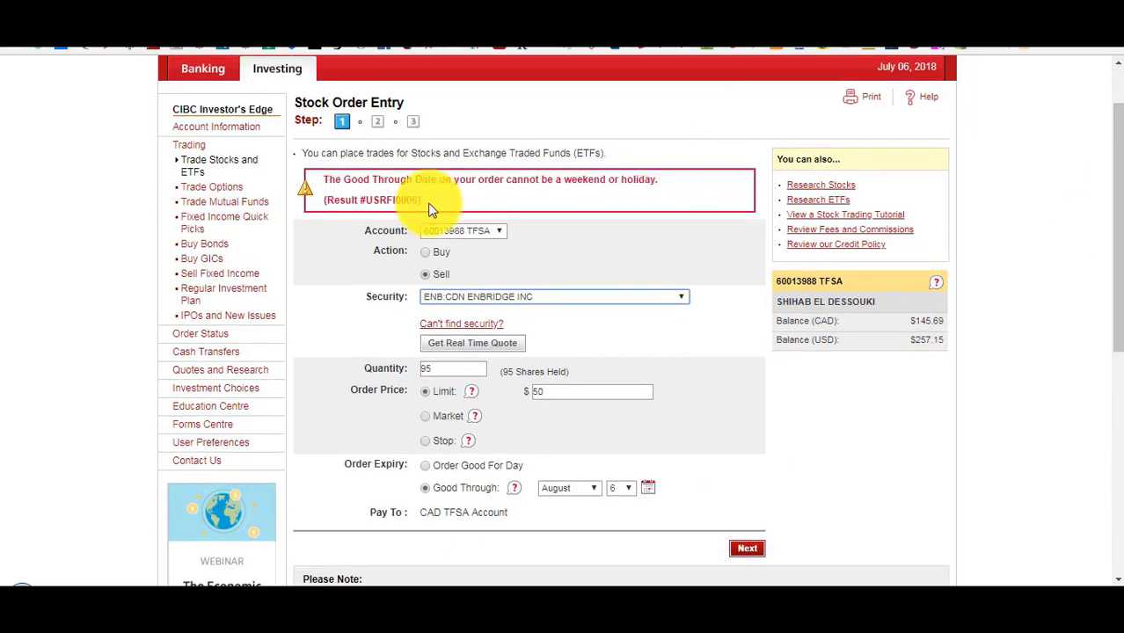
{"action": "left_click", "coordinate": [622, 489]}
{"action": "left_click", "coordinate": [620, 290]}
{"action": "left_click", "coordinate": [745, 548]}
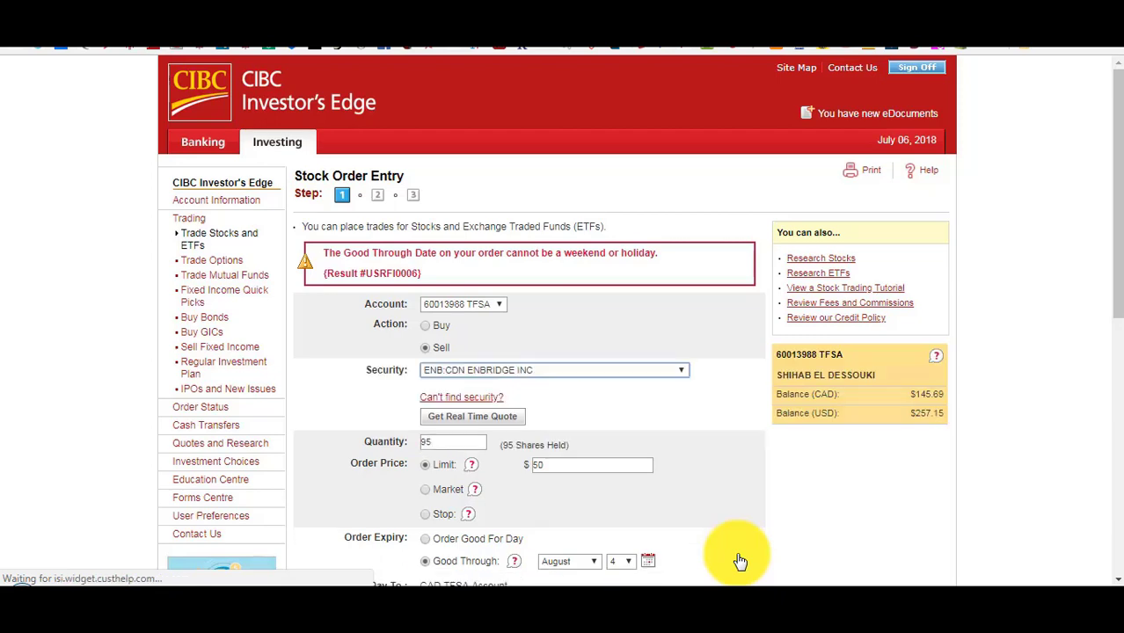
{"action": "scroll", "coordinate": [1104, 352], "scroll_direction": "down", "scroll_amount": 7}
Open the Stock Screener in the Stock Centre under Quotes and Research.
{"action": "left_click", "coordinate": [225, 273]}
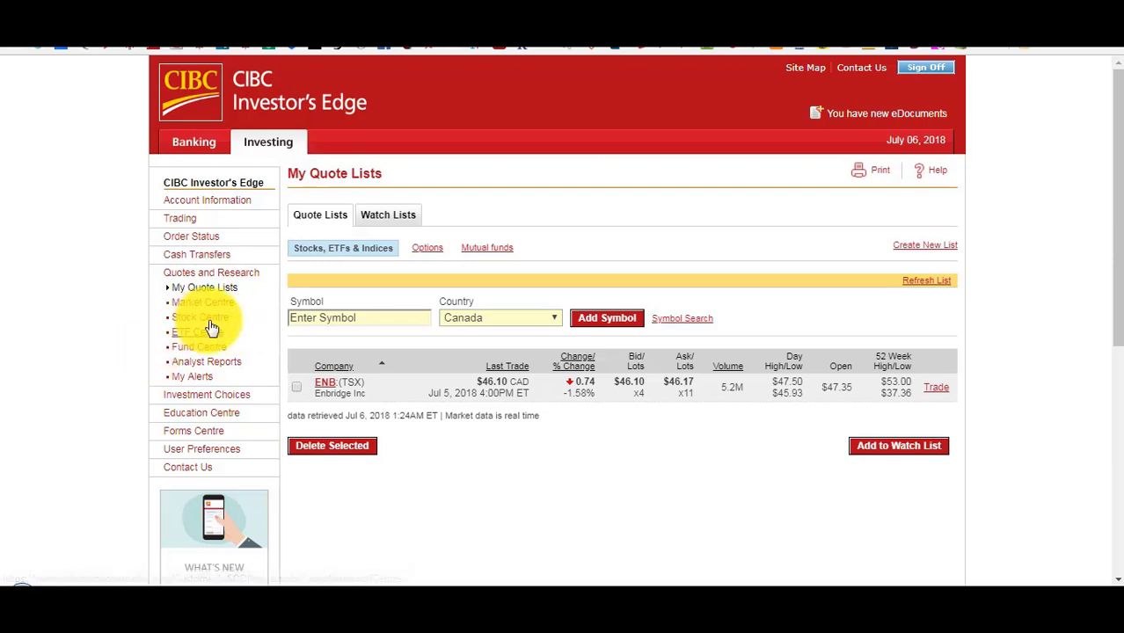
{"action": "left_click", "coordinate": [216, 320]}
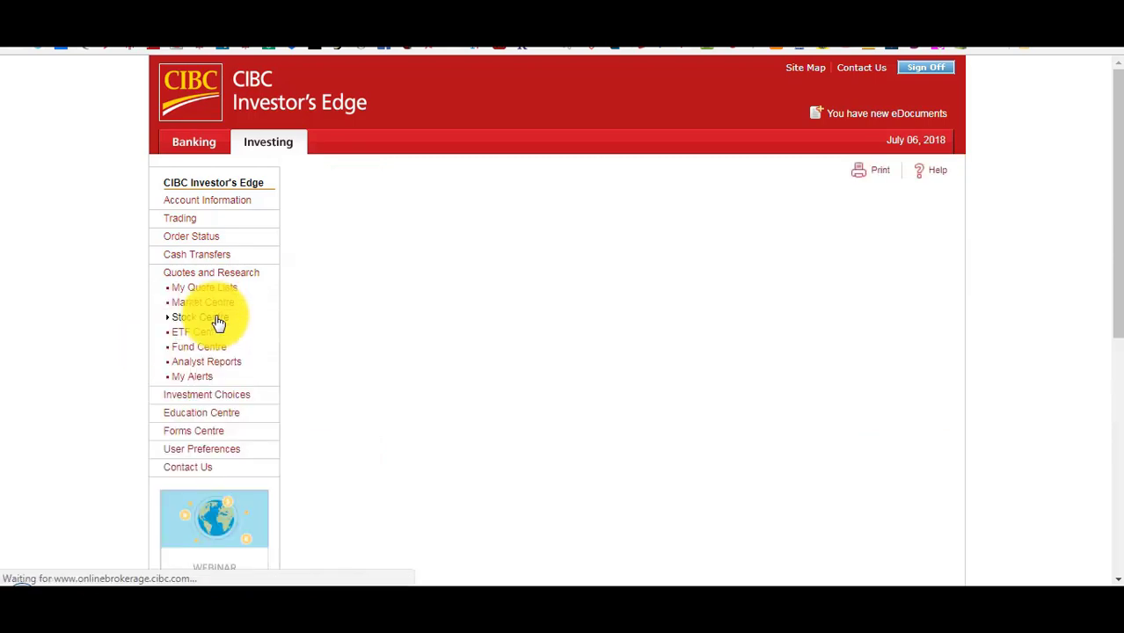
{"action": "left_click", "coordinate": [673, 271]}
{"action": "scroll", "coordinate": [1104, 190], "scroll_direction": "down", "scroll_amount": 3}
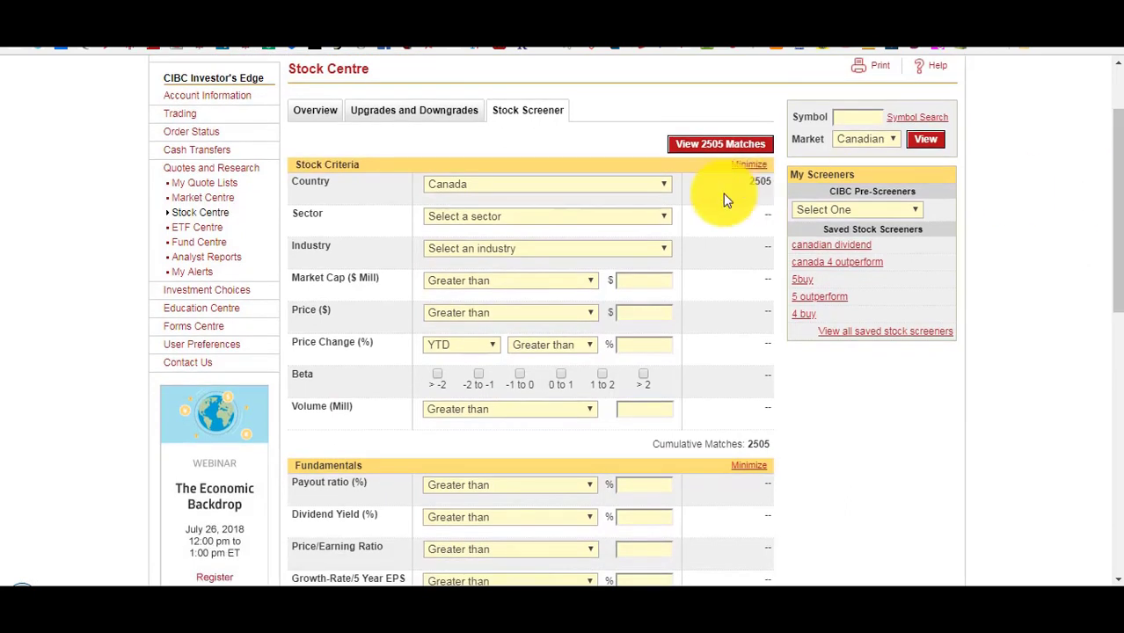
Keep Canada as the screener's country and require a market cap greater than $999 million.
{"action": "left_click", "coordinate": [588, 184]}
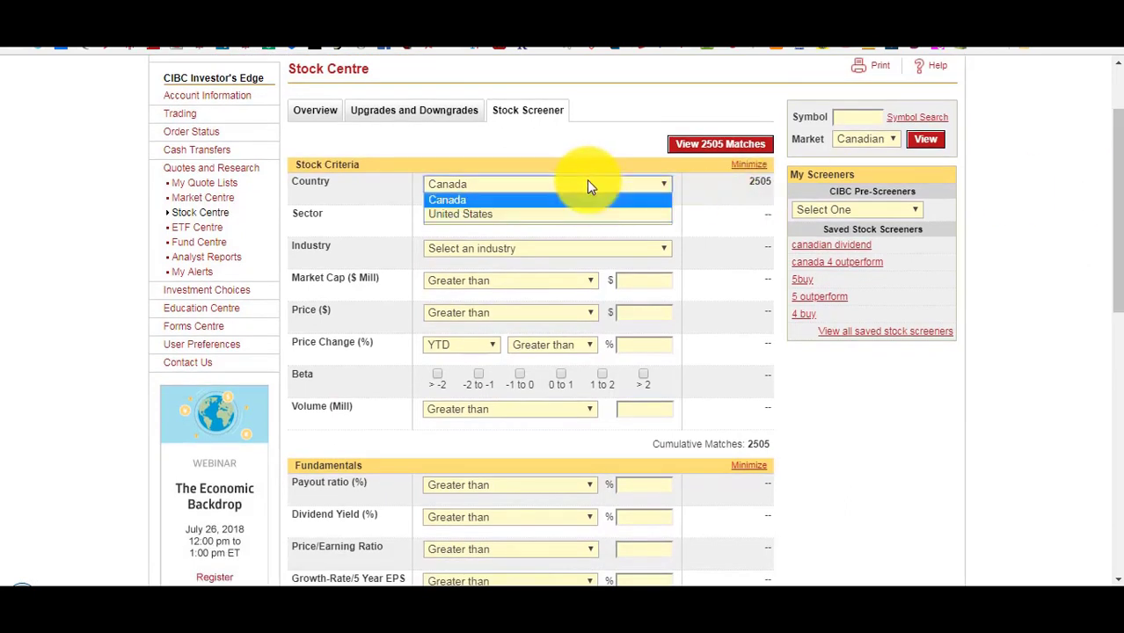
{"action": "left_click", "coordinate": [588, 184]}
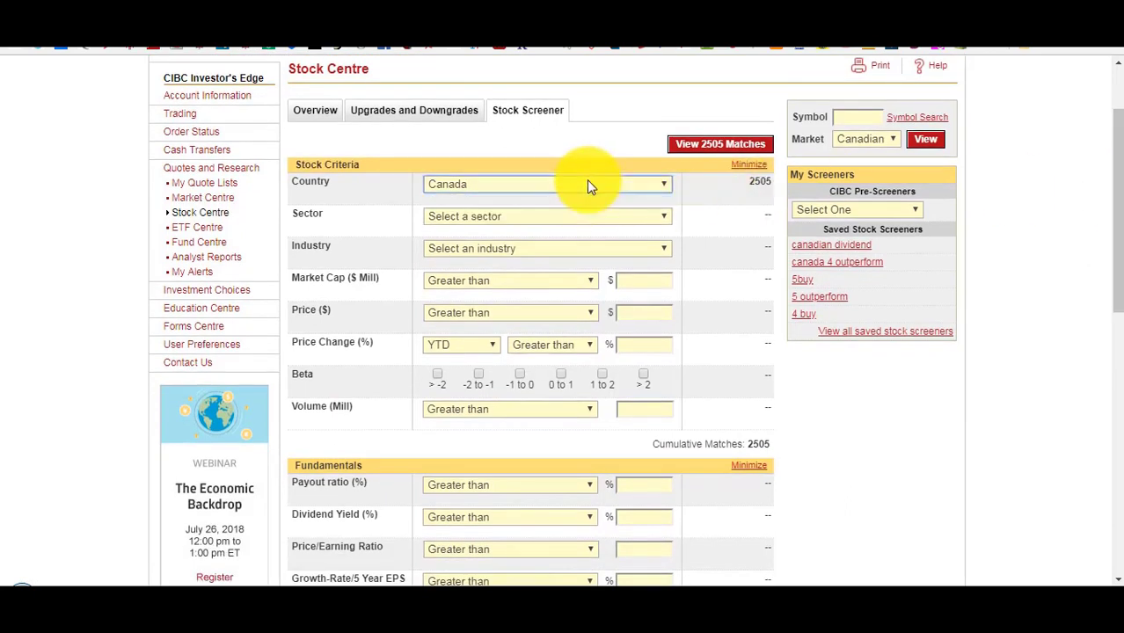
{"action": "left_click", "coordinate": [532, 283]}
{"action": "left_click", "coordinate": [532, 295]}
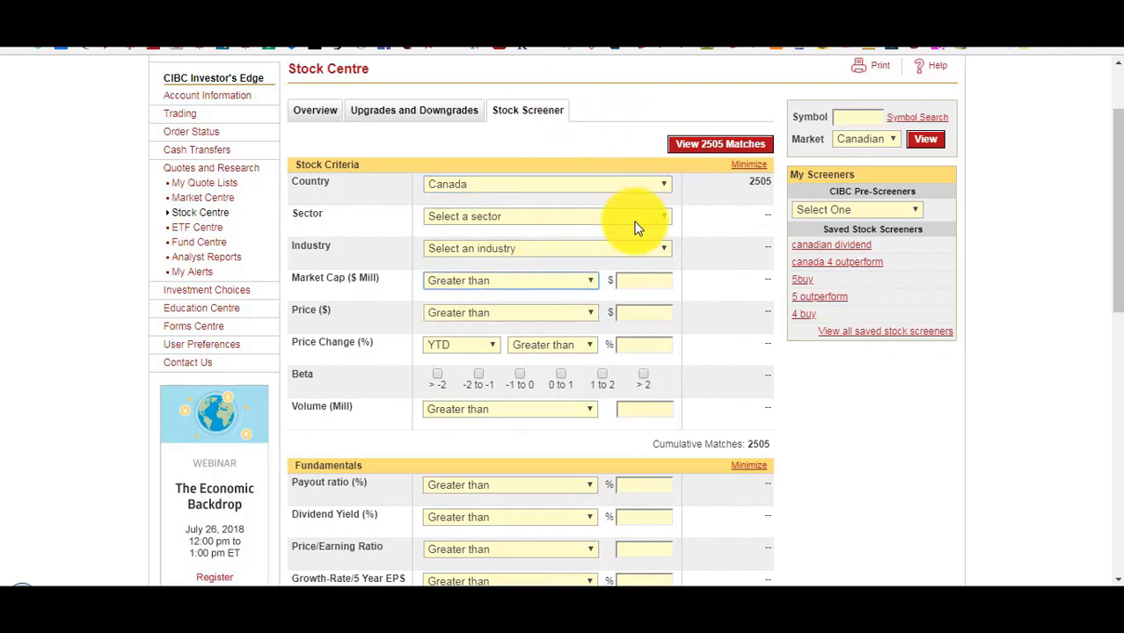
{"action": "left_click", "coordinate": [647, 279]}
{"action": "type", "text": "99"}
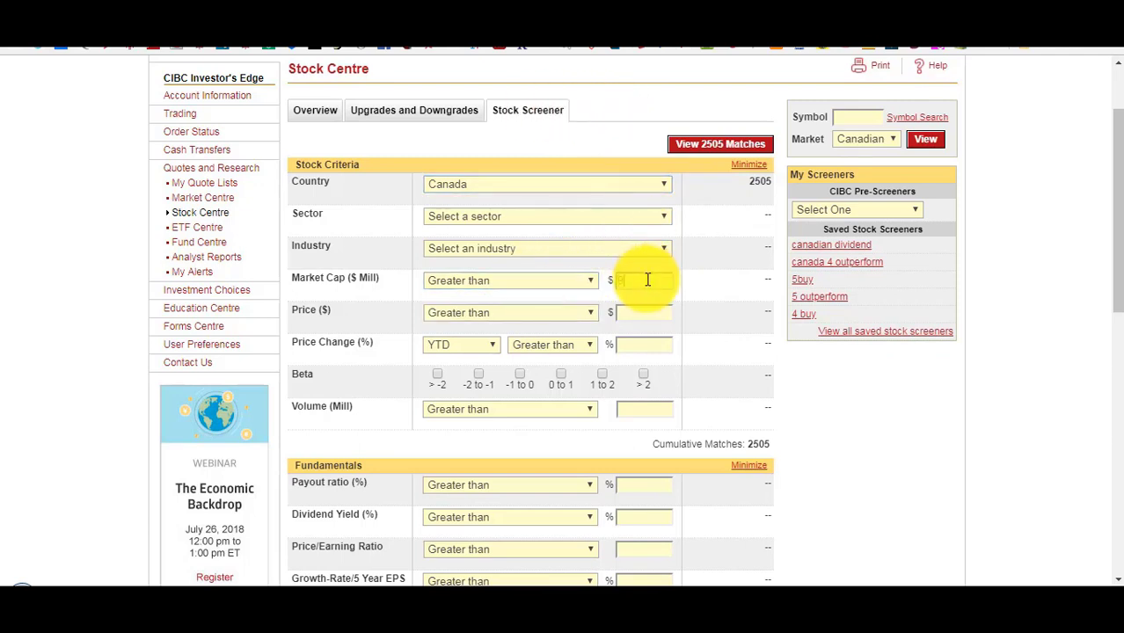
{"action": "type", "text": "9"}
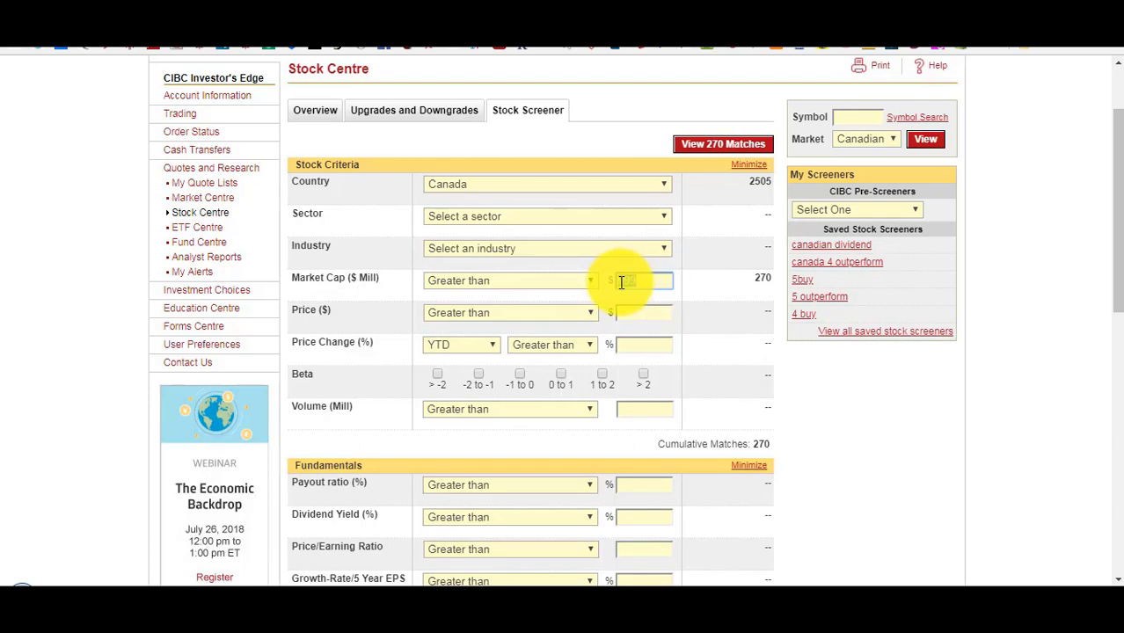
Add a dividend yield greater than 3% to the screener's fundamentals criteria and view the matching stocks.
{"action": "left_click_drag", "start_coordinate": [1108, 271], "coordinate": [1107, 364]}
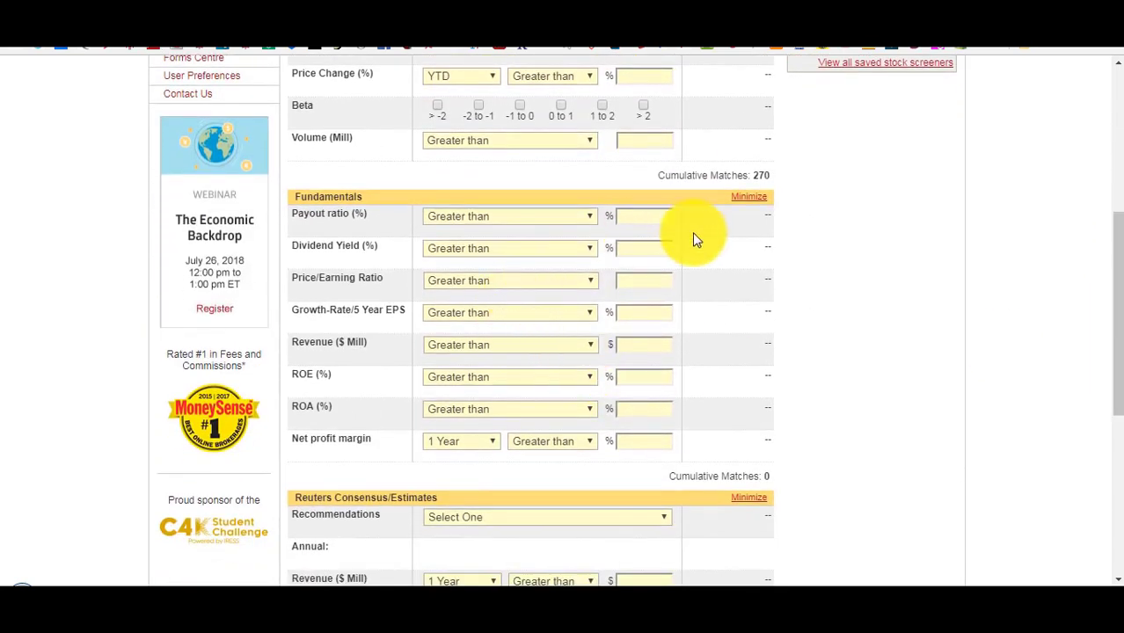
{"action": "left_click", "coordinate": [644, 252]}
{"action": "type", "text": "3"}
{"action": "left_click_drag", "start_coordinate": [1119, 325], "coordinate": [1118, 482]}
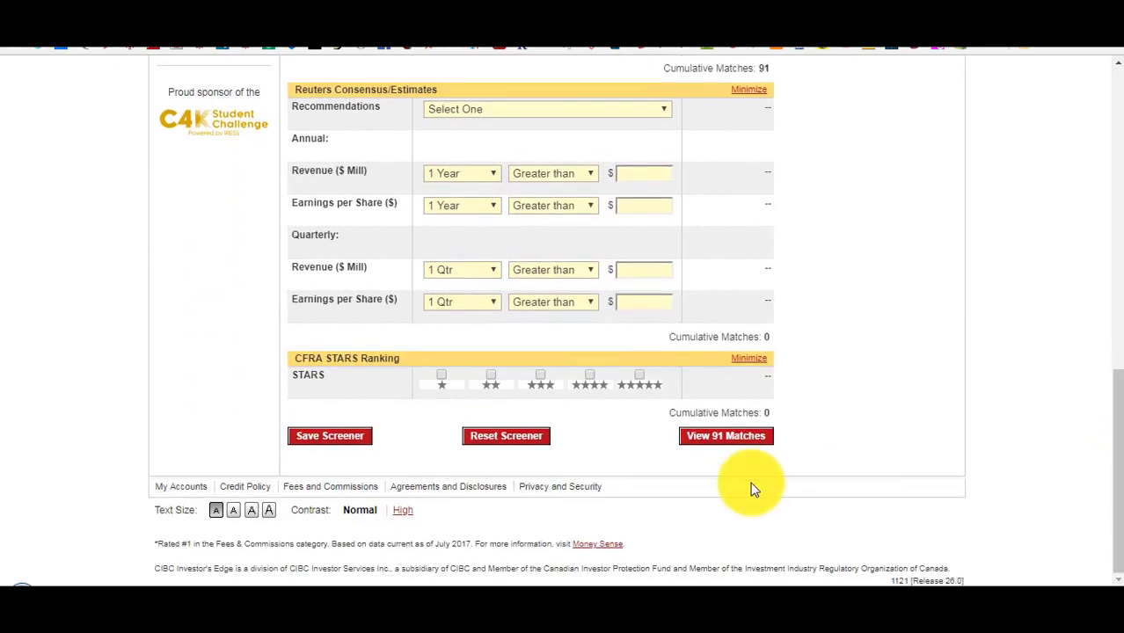
{"action": "left_click", "coordinate": [729, 437]}
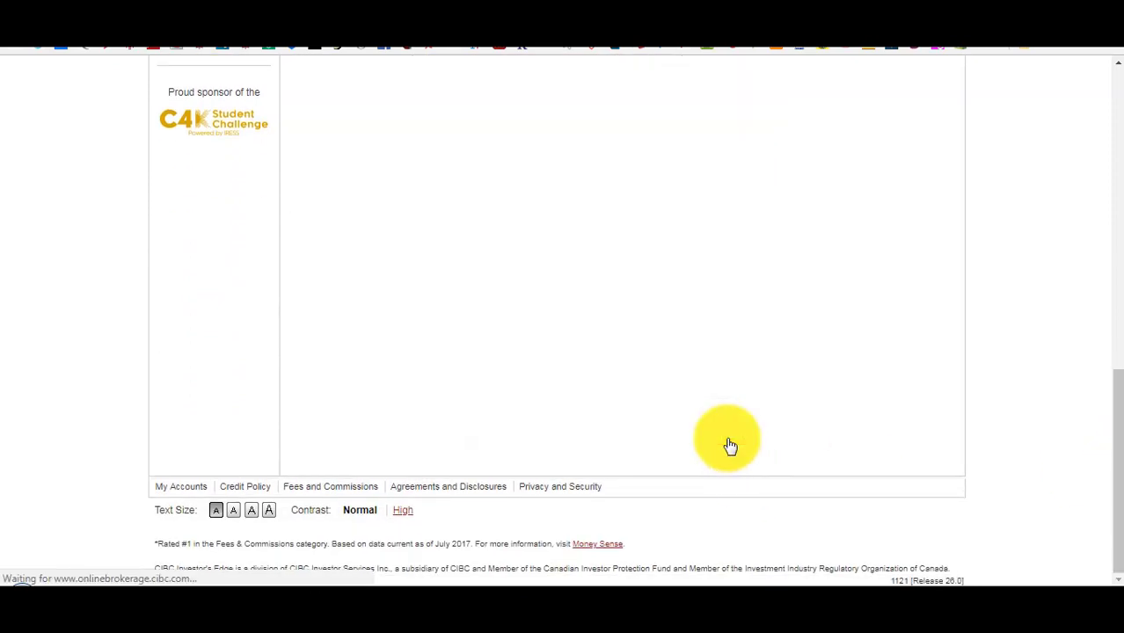
Sort the screener results by market cap from largest to smallest.
{"action": "left_click_drag", "start_coordinate": [1115, 455], "coordinate": [1098, 219]}
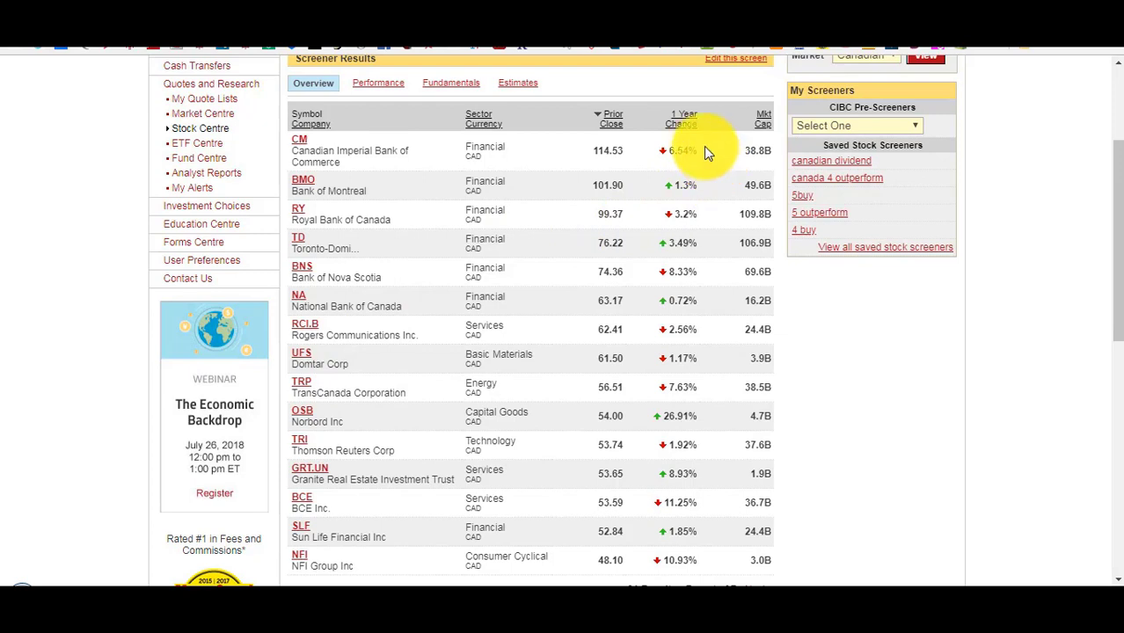
{"action": "left_click", "coordinate": [763, 131]}
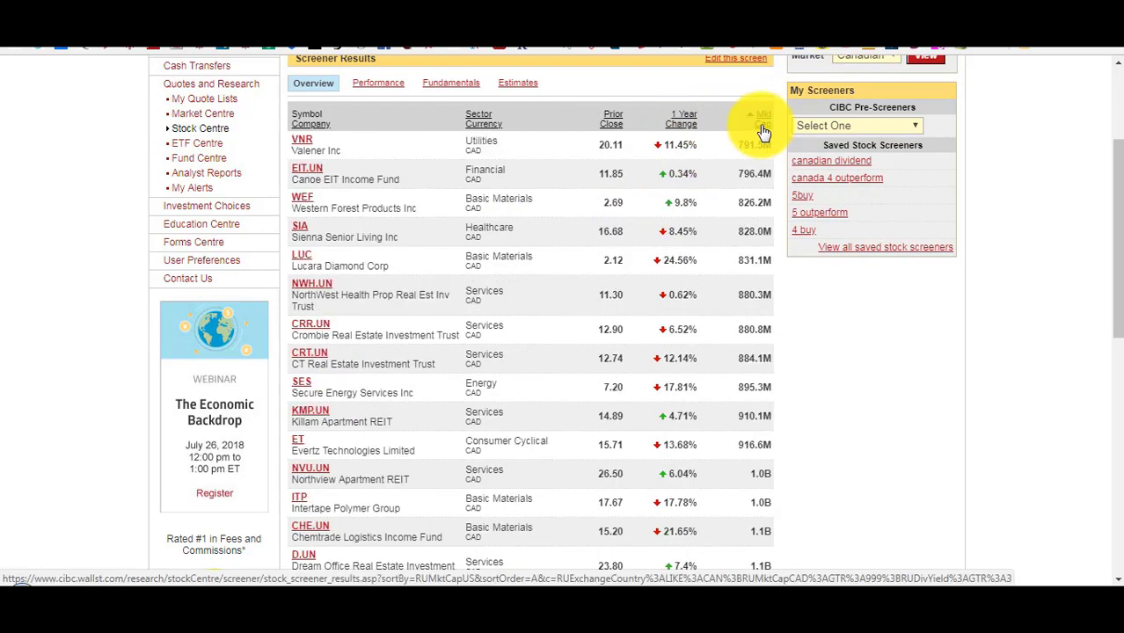
{"action": "left_click", "coordinate": [763, 132]}
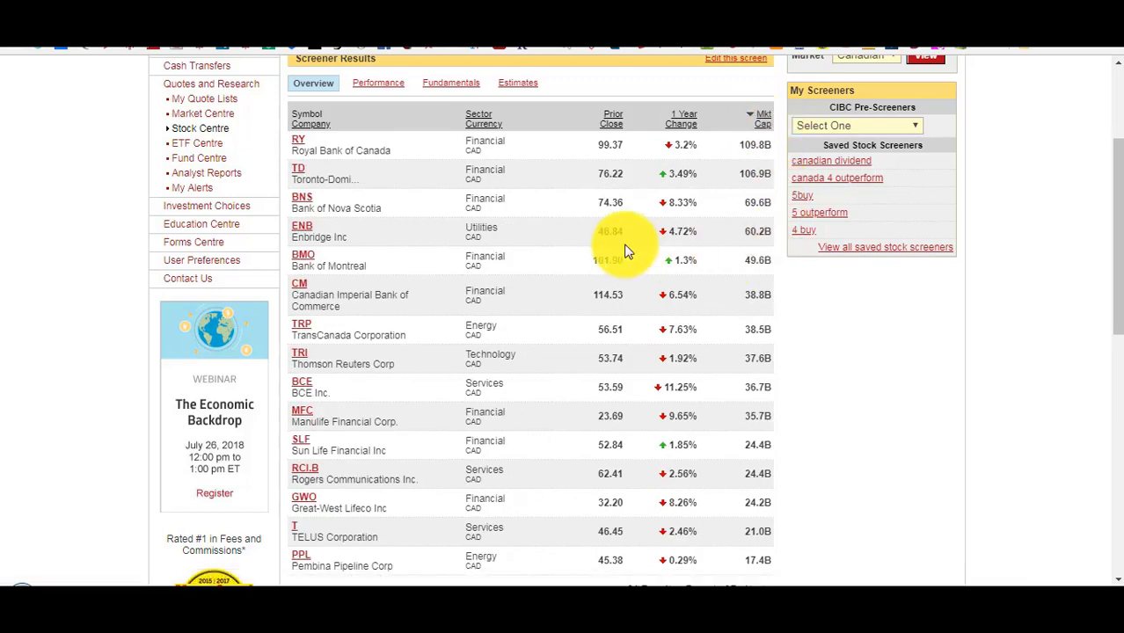
Examine the largest companies in the sorted results, comparing the prior close of Bank of Nova Scotia and Enbridge.
{"action": "left_click_drag", "start_coordinate": [1110, 246], "coordinate": [1118, 188]}
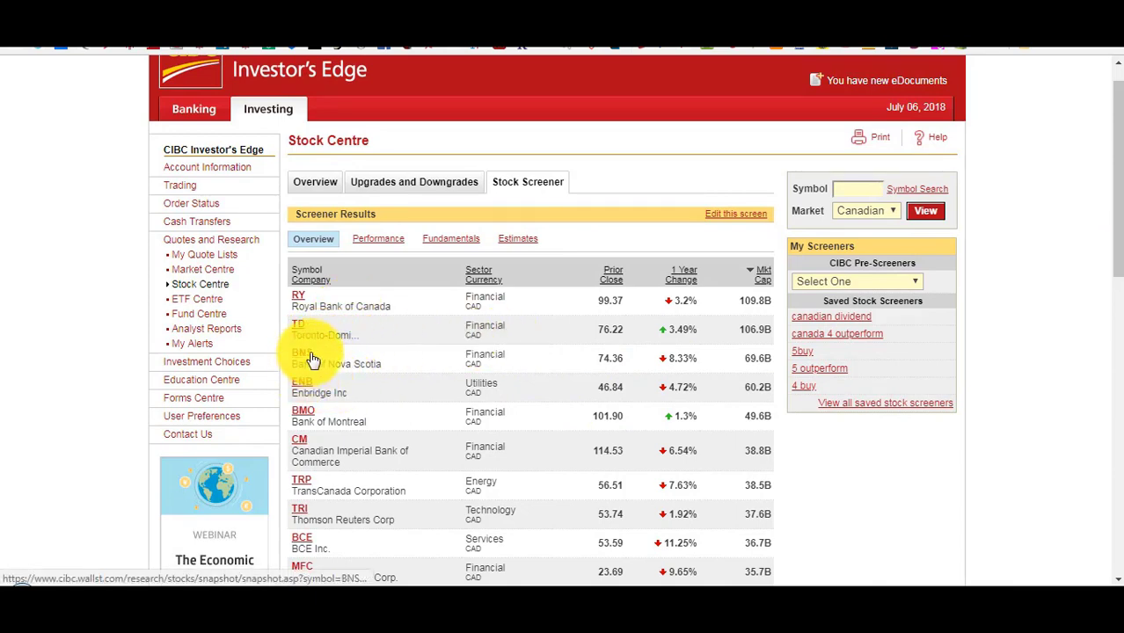
{"action": "left_click_drag", "start_coordinate": [594, 359], "coordinate": [628, 365]}
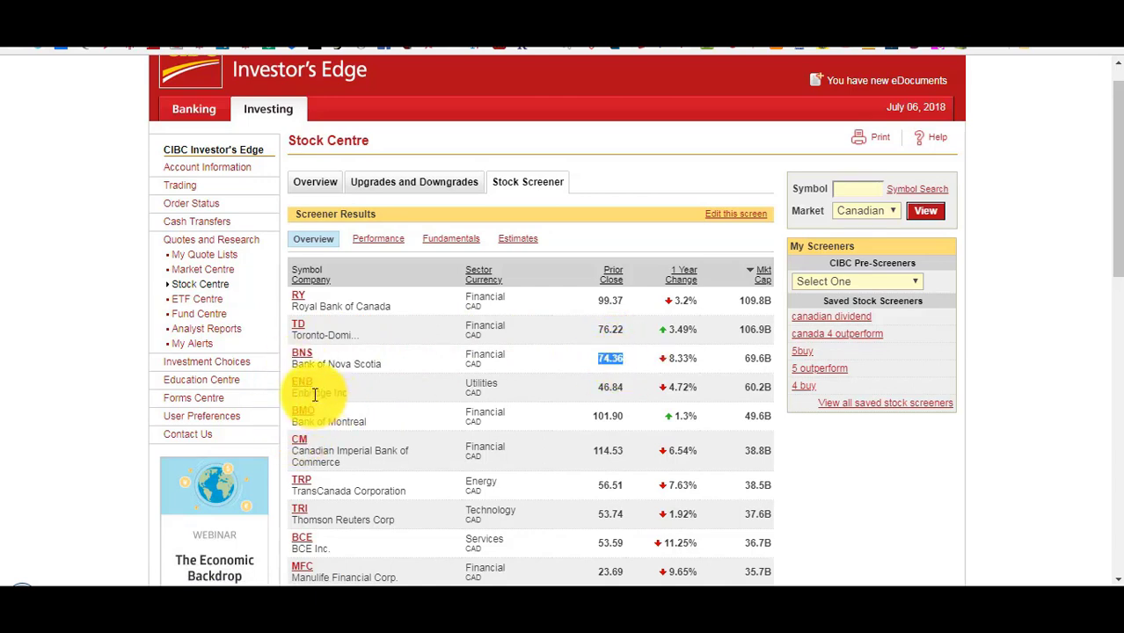
{"action": "left_click_drag", "start_coordinate": [604, 388], "coordinate": [612, 389]}
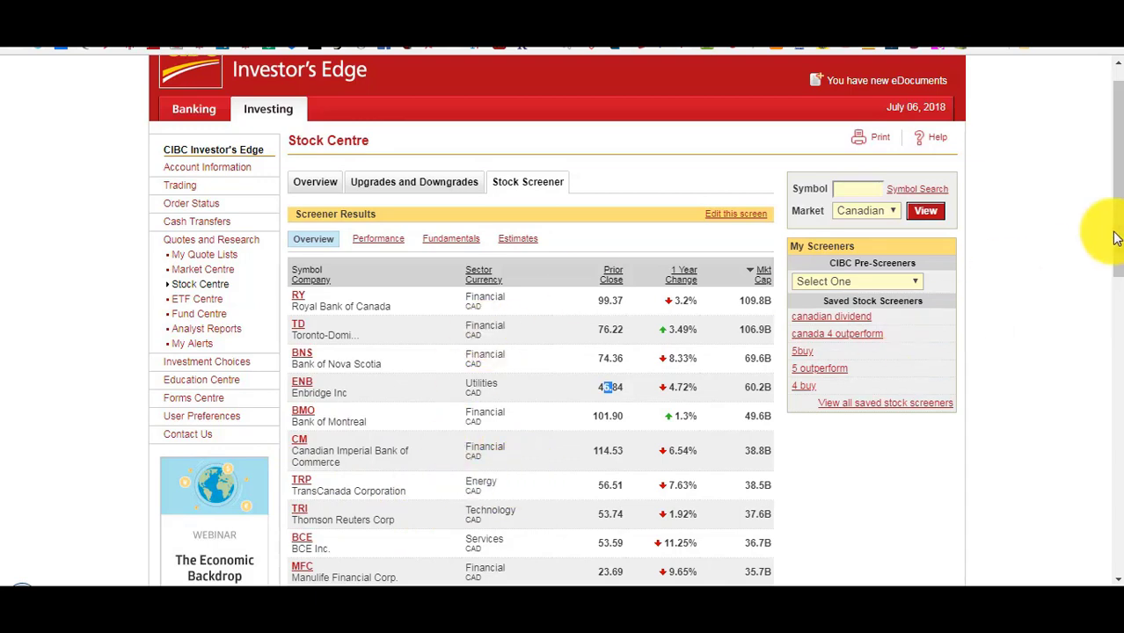
{"action": "left_click_drag", "start_coordinate": [1115, 237], "coordinate": [1122, 308]}
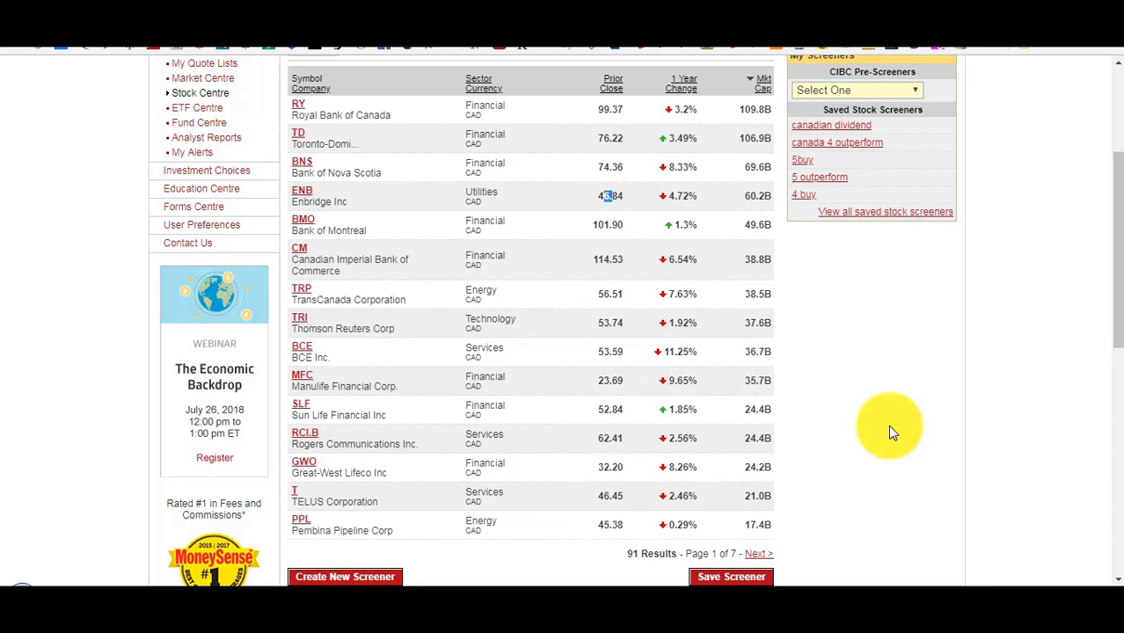
{"action": "scroll", "coordinate": [1117, 200], "scroll_direction": "up", "scroll_amount": 2}
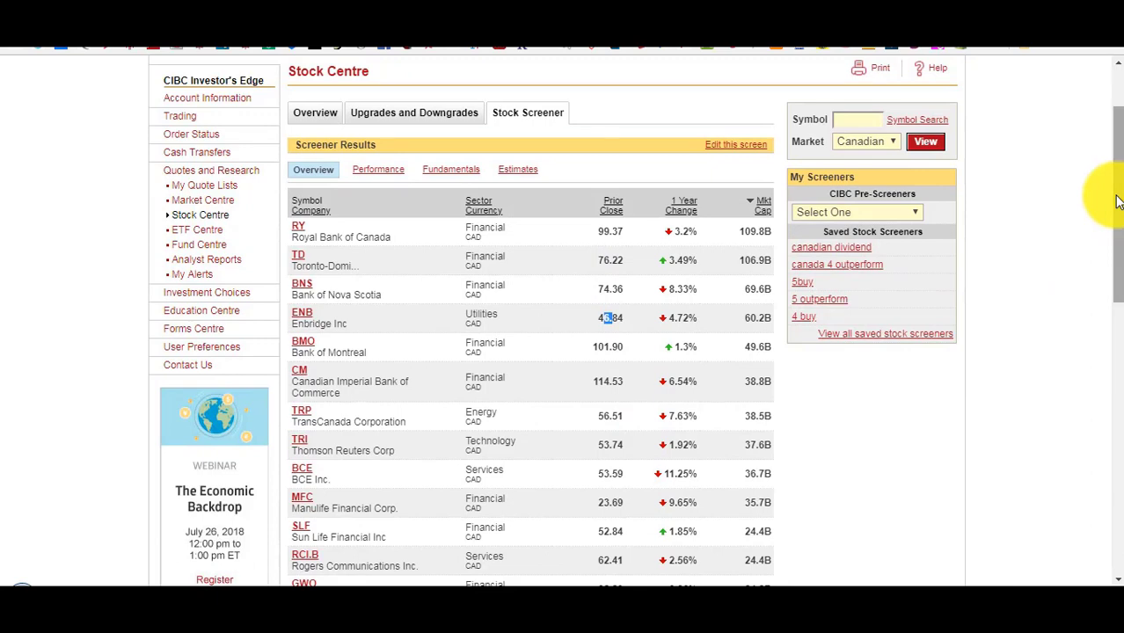
{"action": "scroll", "coordinate": [1117, 201], "scroll_direction": "down", "scroll_amount": 1}
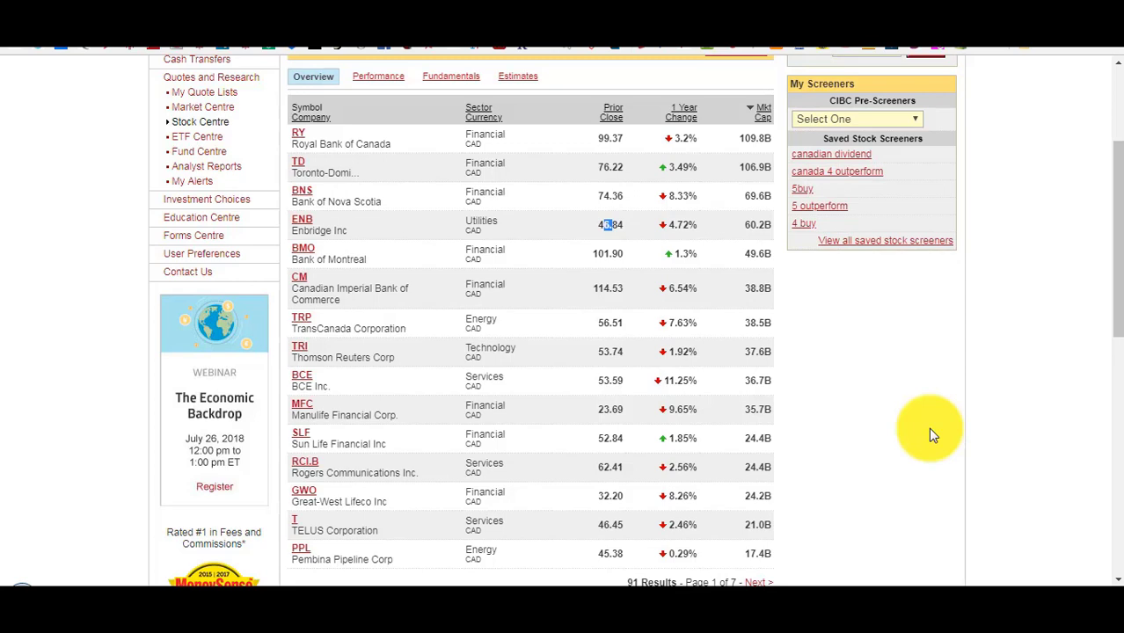
{"action": "left_click_drag", "start_coordinate": [1116, 277], "coordinate": [1117, 209]}
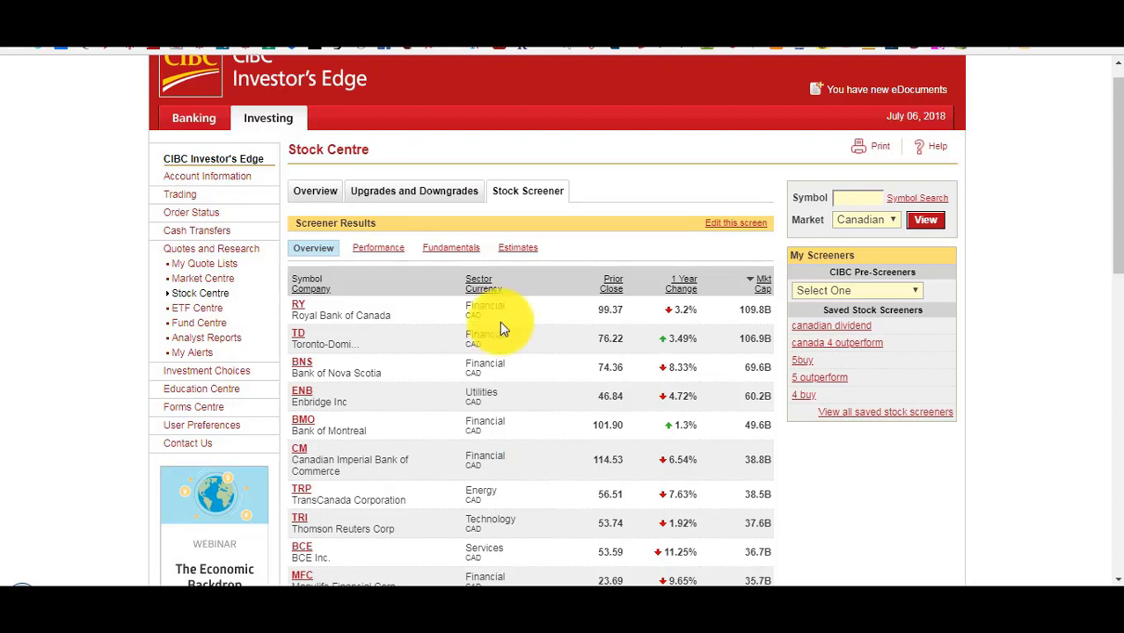
View the screener results' fundamentals and estimates, sorting the estimates by dividend yield from highest to lowest.
{"action": "left_click", "coordinate": [453, 254]}
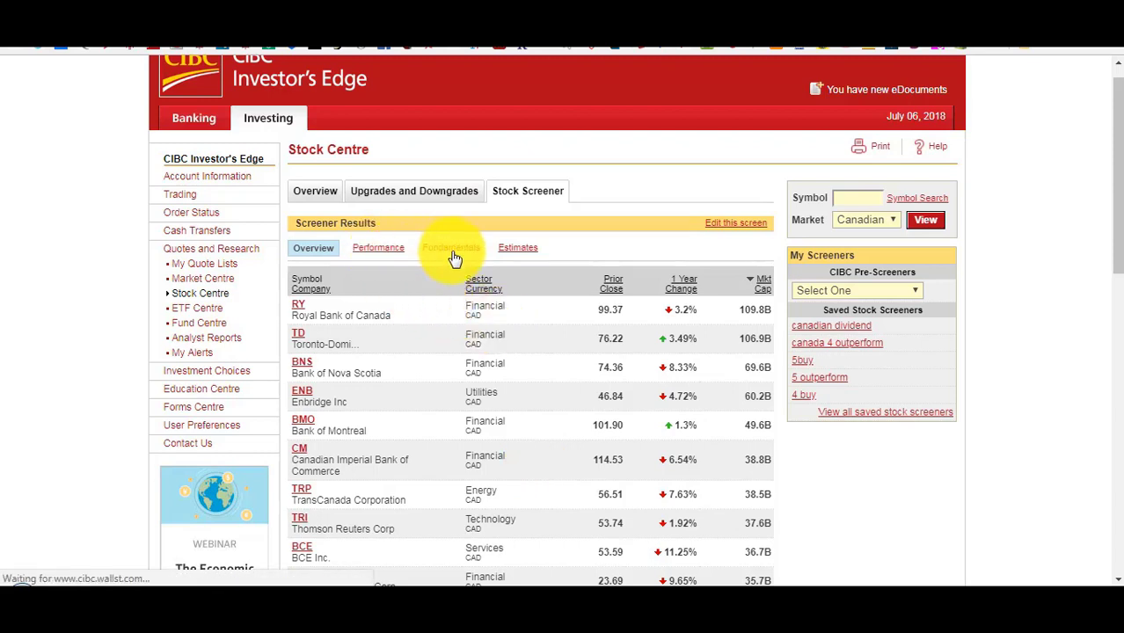
{"action": "left_click", "coordinate": [453, 253]}
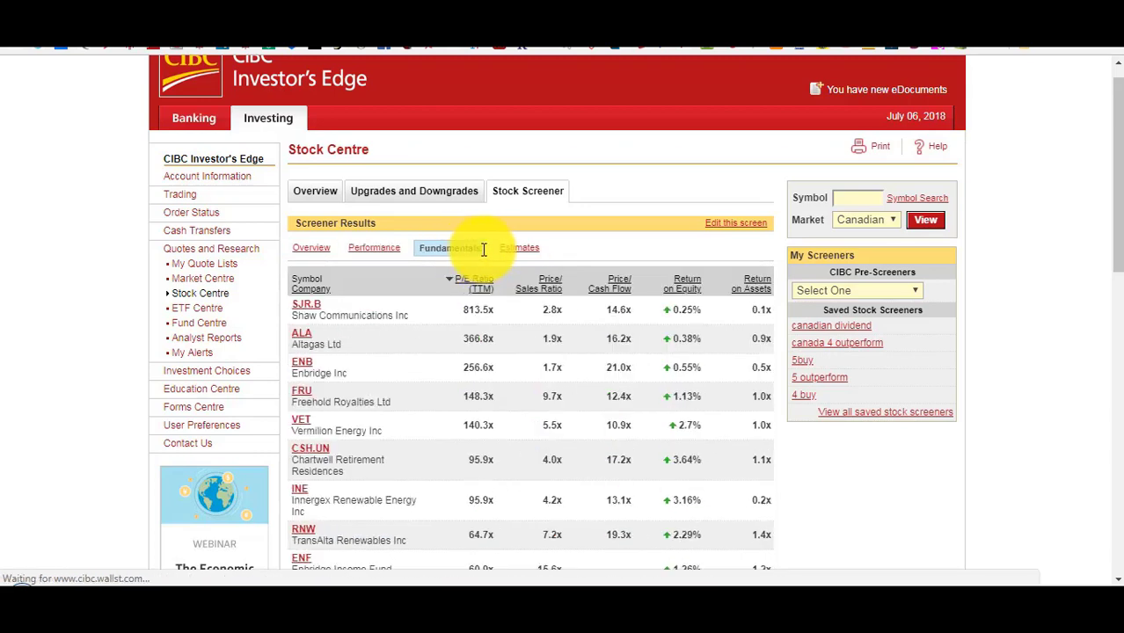
{"action": "left_click", "coordinate": [525, 257]}
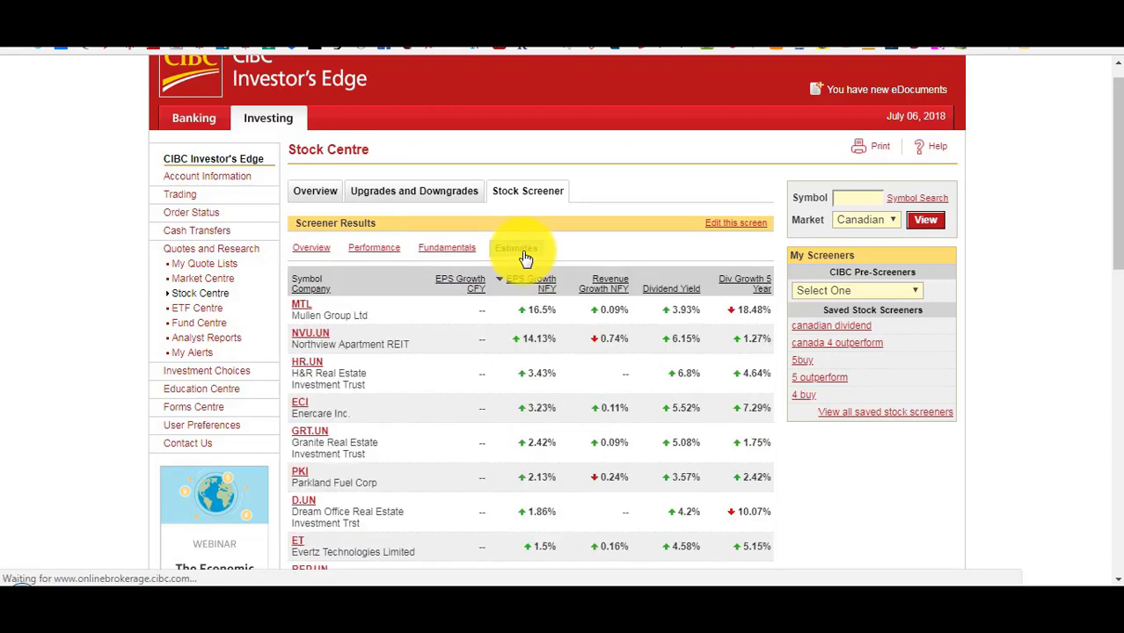
{"action": "left_click", "coordinate": [683, 293]}
{"action": "left_click", "coordinate": [683, 292]}
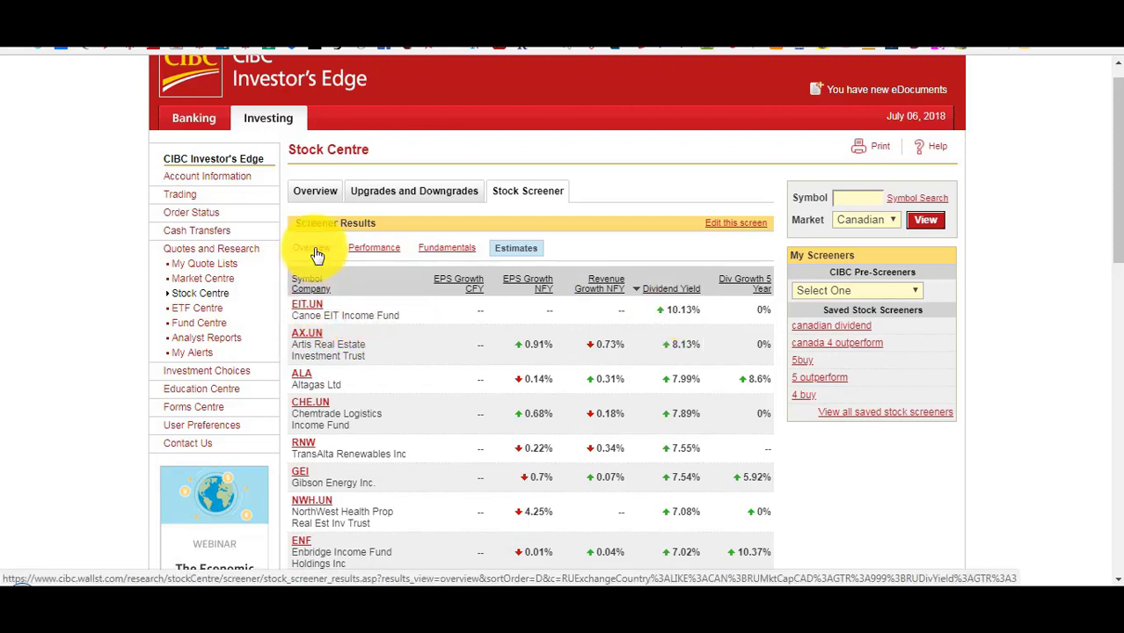
Start a new stock screen for the United States with a minimum market cap and view the matching stocks.
{"action": "left_click", "coordinate": [208, 294]}
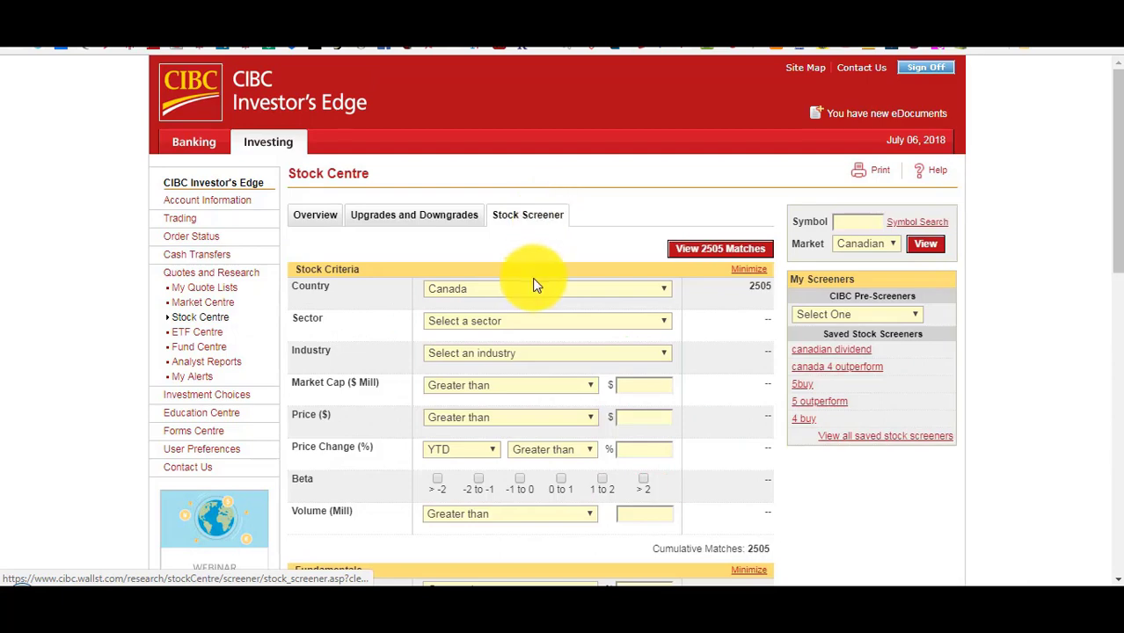
{"action": "left_click", "coordinate": [523, 291]}
{"action": "left_click", "coordinate": [518, 318]}
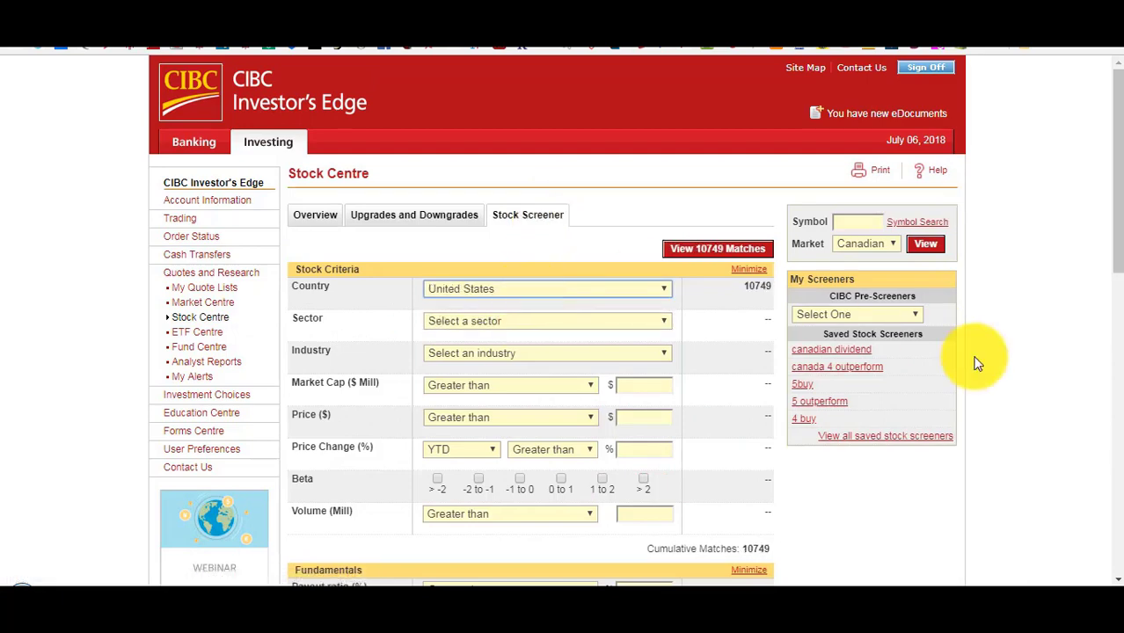
{"action": "scroll", "coordinate": [1109, 270], "scroll_direction": "down", "scroll_amount": 1}
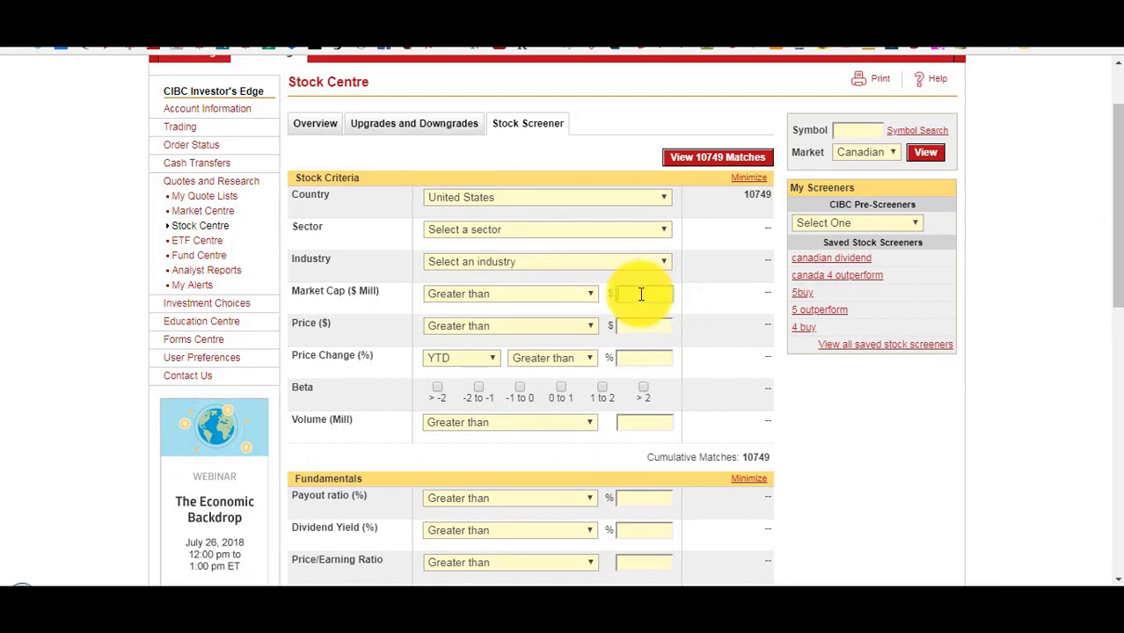
{"action": "left_click_drag", "start_coordinate": [1112, 246], "coordinate": [1107, 477]}
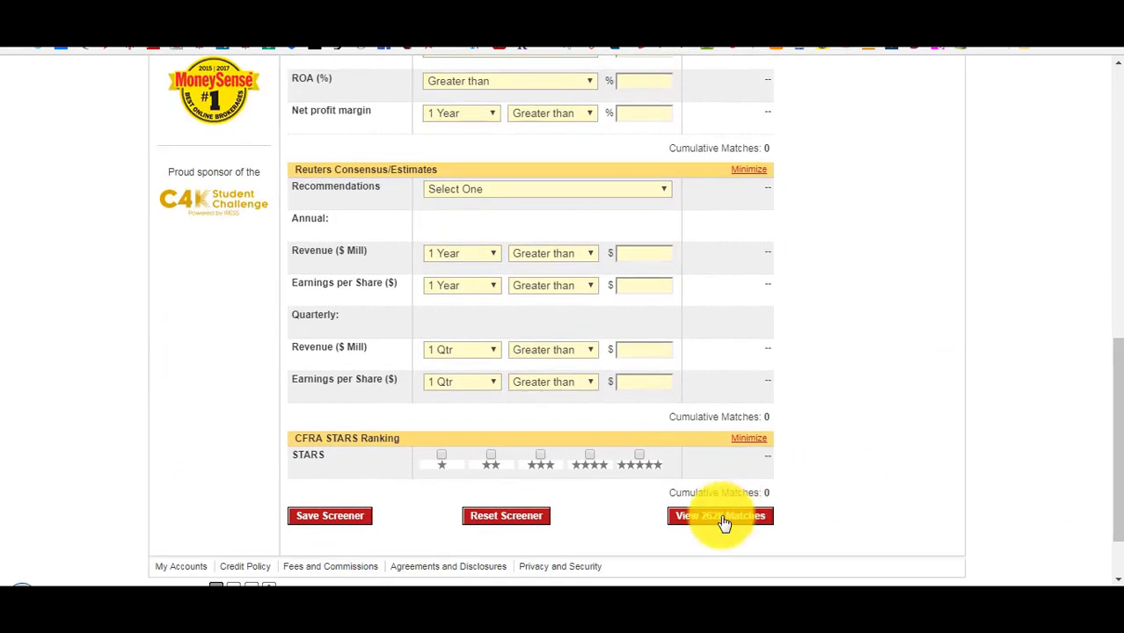
{"action": "left_click", "coordinate": [723, 519]}
{"action": "scroll", "coordinate": [1108, 127], "scroll_direction": "up", "scroll_amount": 2}
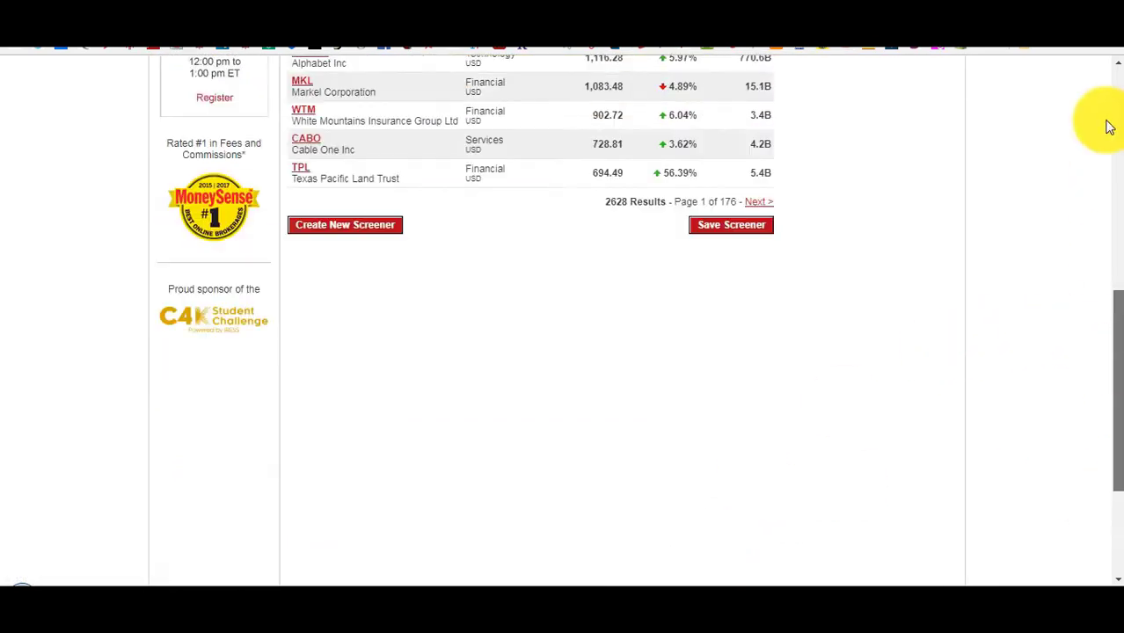
Sort the United States screener results by market cap from largest to smallest.
{"action": "scroll", "coordinate": [1108, 127], "scroll_direction": "up", "scroll_amount": 6}
{"action": "left_click", "coordinate": [769, 312]}
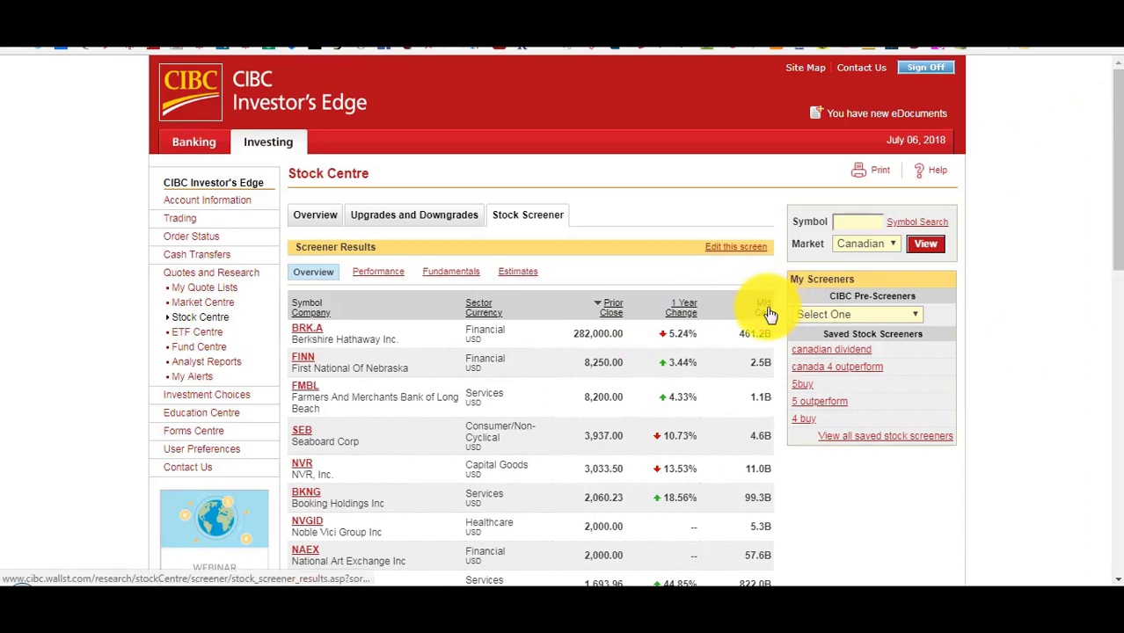
{"action": "left_click", "coordinate": [768, 312]}
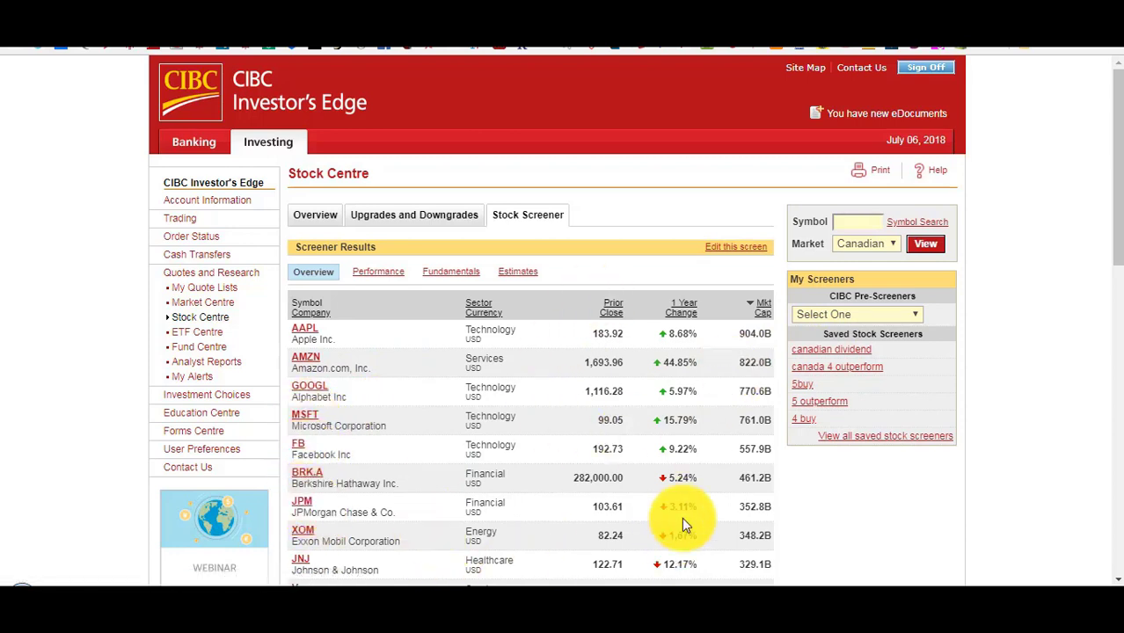
Open Walmart's stock page from the largest companies in the screener results and display its advanced price chart.
{"action": "left_click_drag", "start_coordinate": [1115, 176], "coordinate": [1115, 250]}
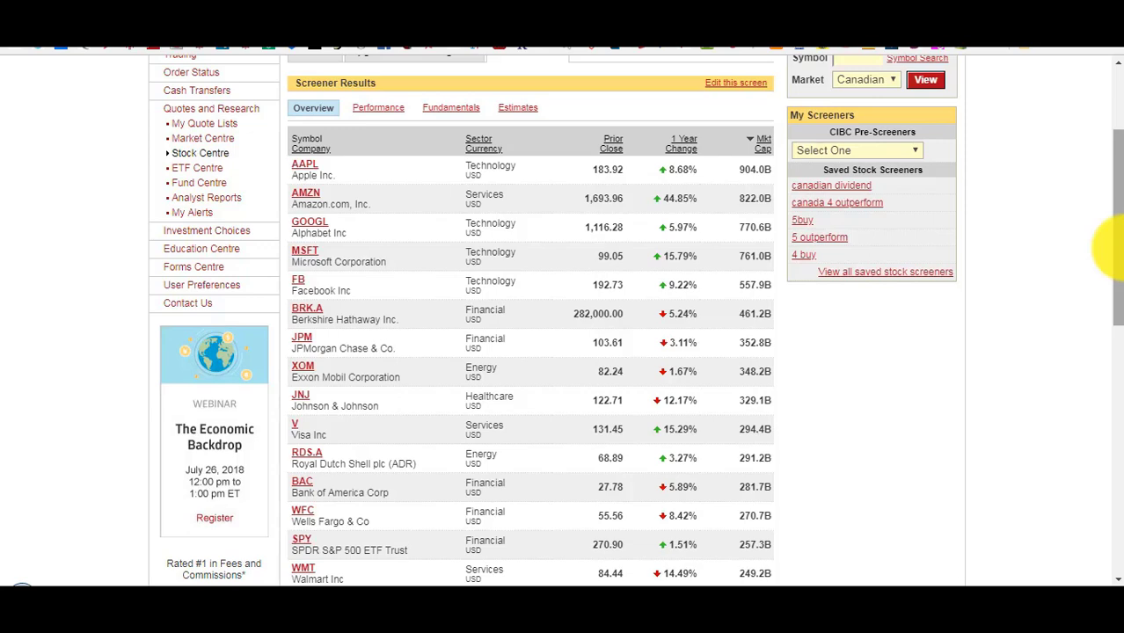
{"action": "left_click_drag", "start_coordinate": [1118, 248], "coordinate": [1118, 284]}
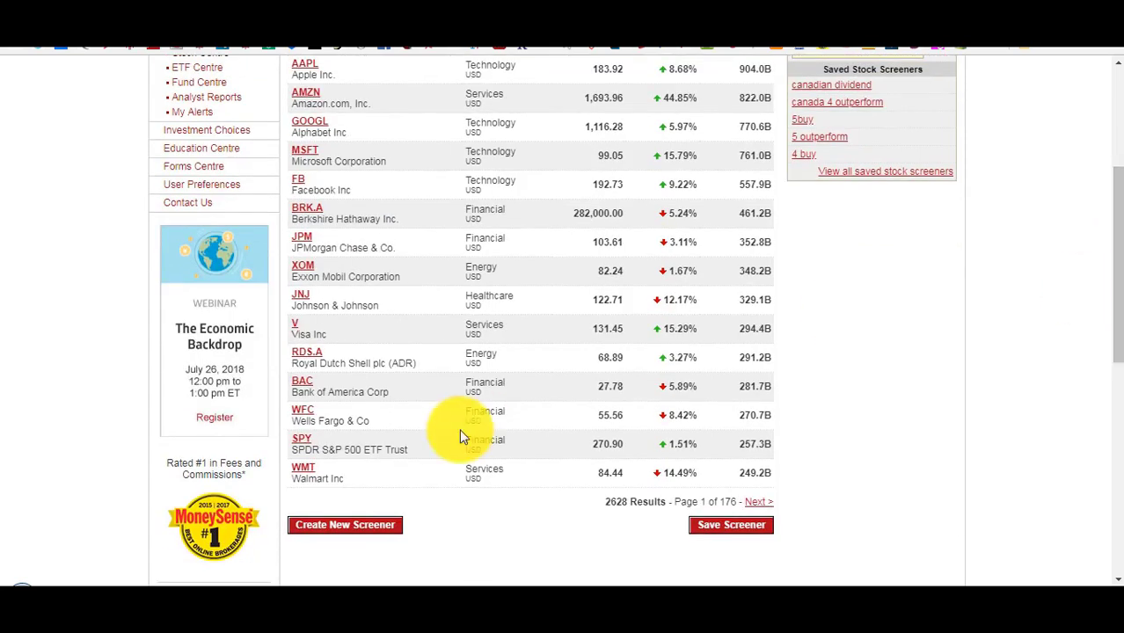
{"action": "scroll", "coordinate": [343, 470], "scroll_direction": "down", "scroll_amount": 1}
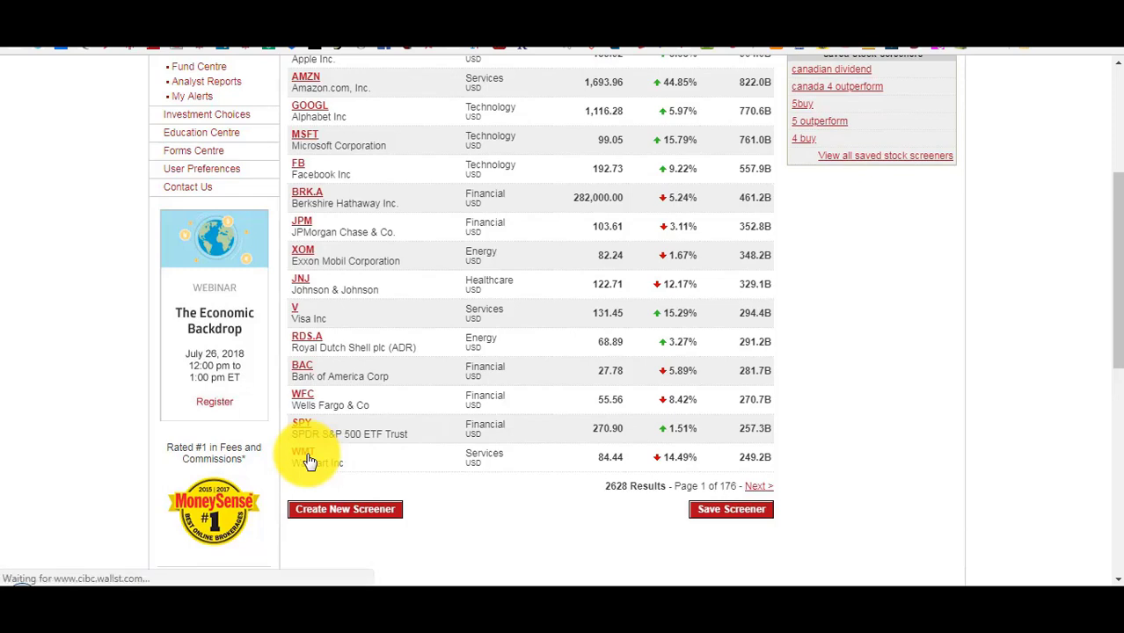
{"action": "left_click", "coordinate": [306, 453]}
{"action": "left_click_drag", "start_coordinate": [1113, 244], "coordinate": [1114, 185]}
{"action": "left_click", "coordinate": [323, 237]}
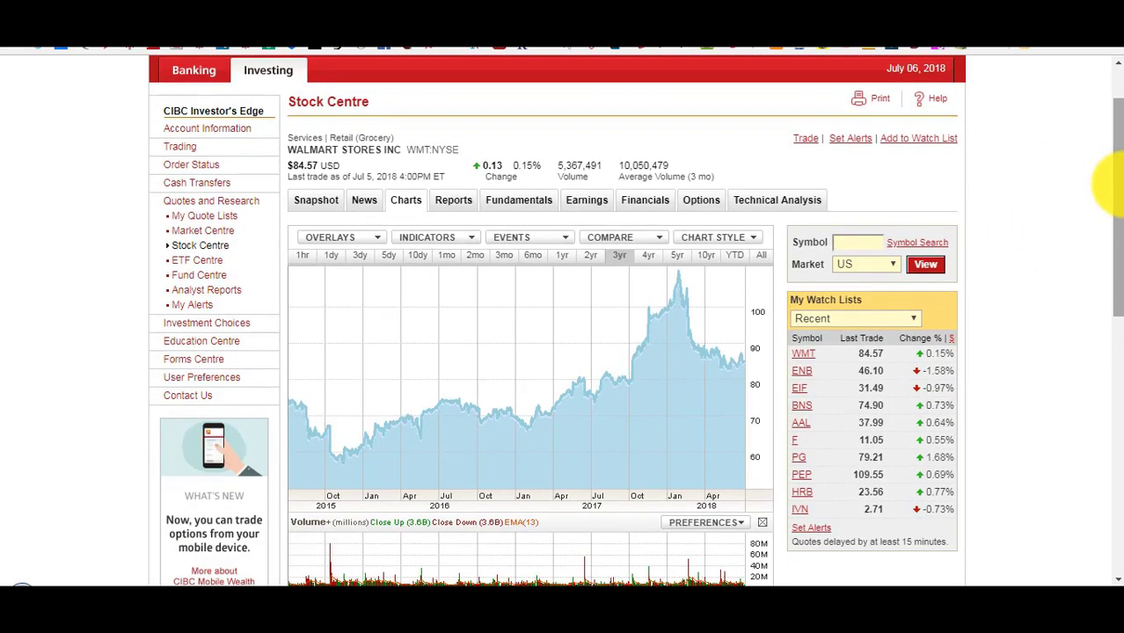
Compare Walmart's price chart over 1, 2, 3 and 5 years, then return to the 1-year period.
{"action": "left_click", "coordinate": [563, 257]}
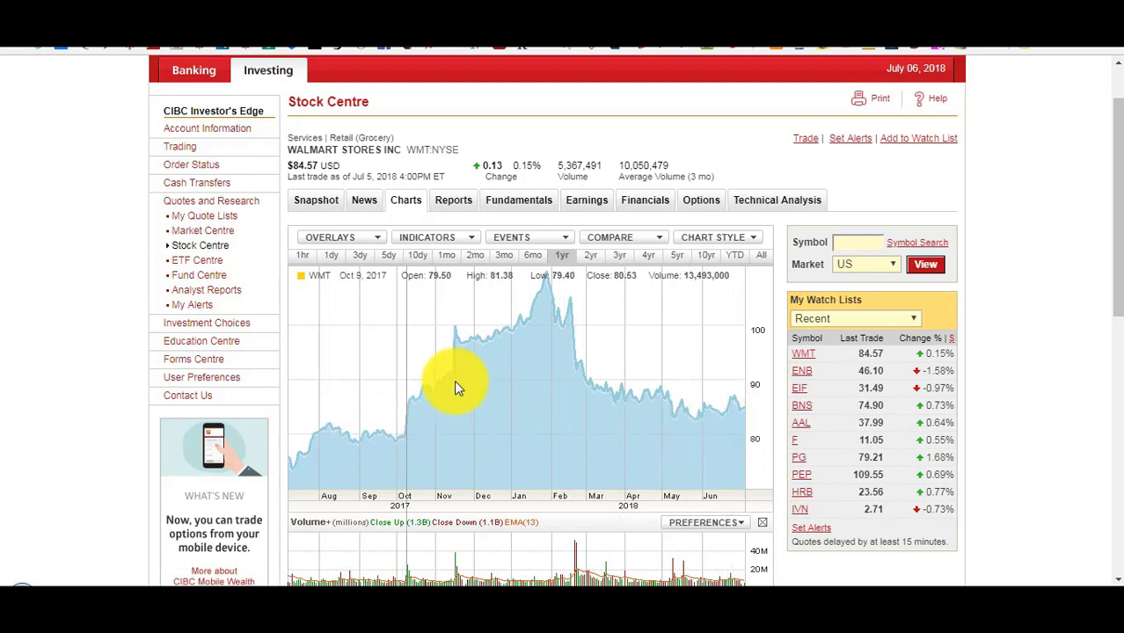
{"action": "left_click", "coordinate": [592, 256]}
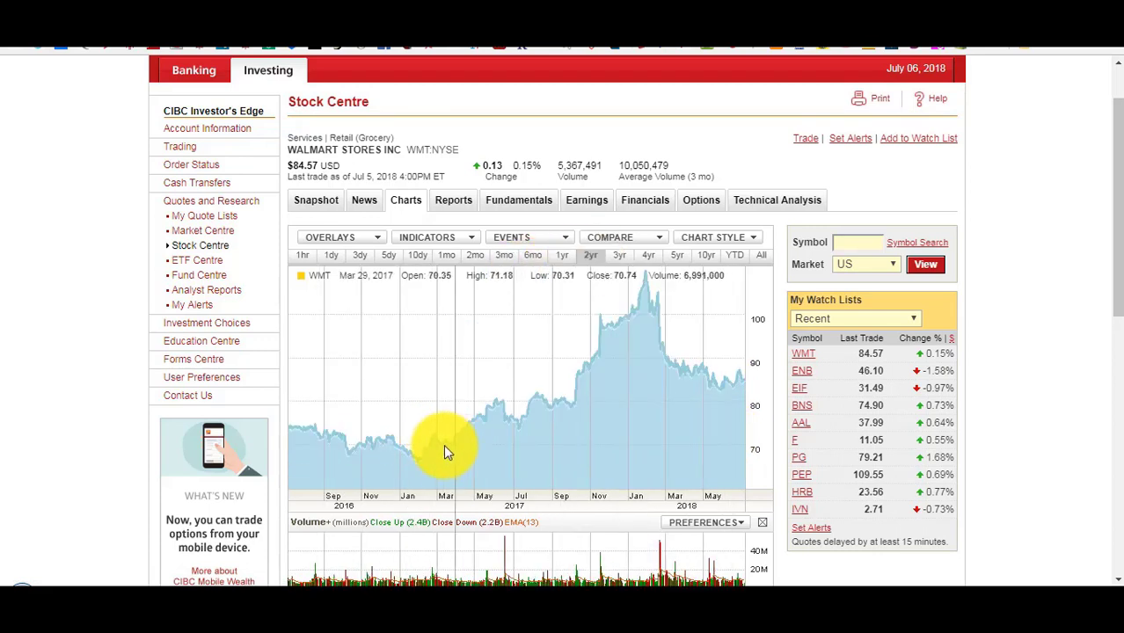
{"action": "left_click", "coordinate": [620, 256]}
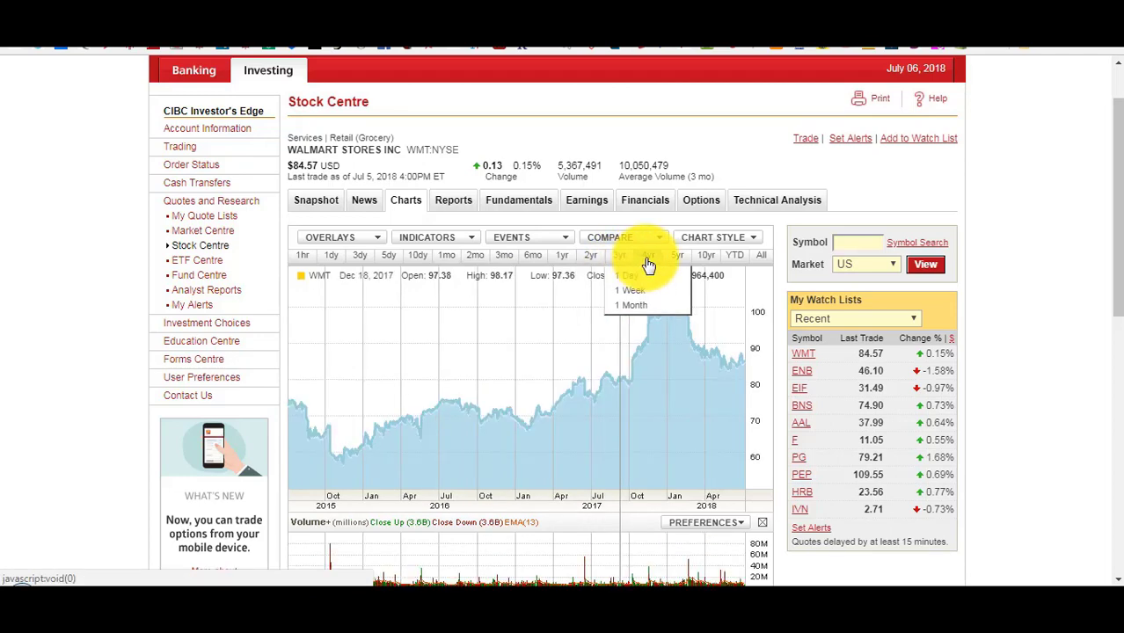
{"action": "left_click", "coordinate": [674, 255]}
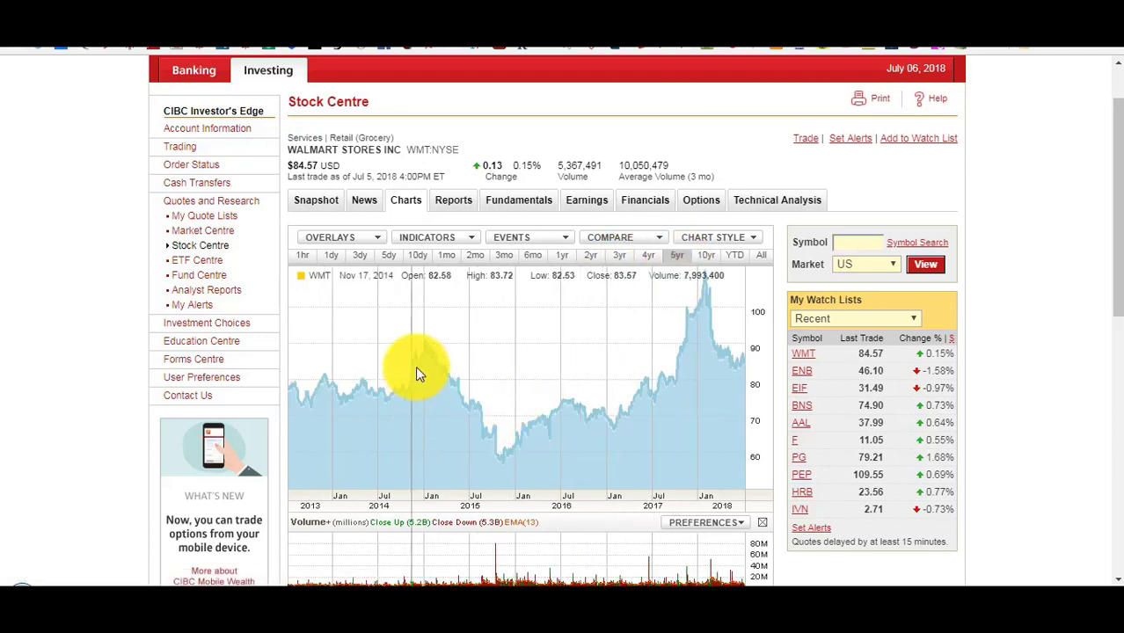
{"action": "mouse_move", "coordinate": [567, 260]}
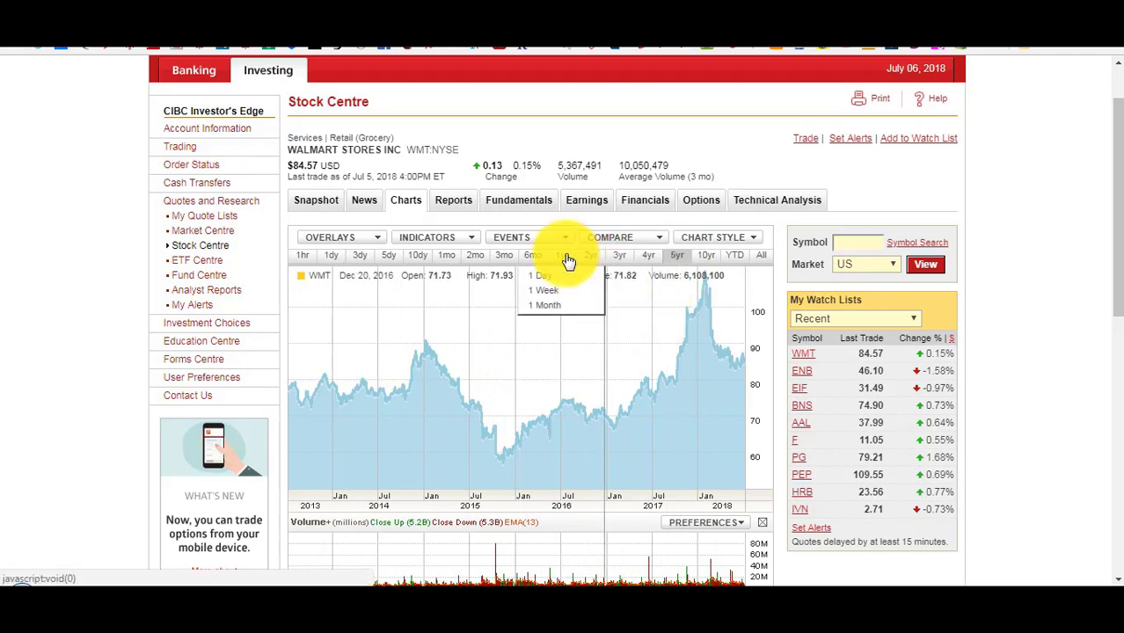
{"action": "left_click", "coordinate": [563, 257]}
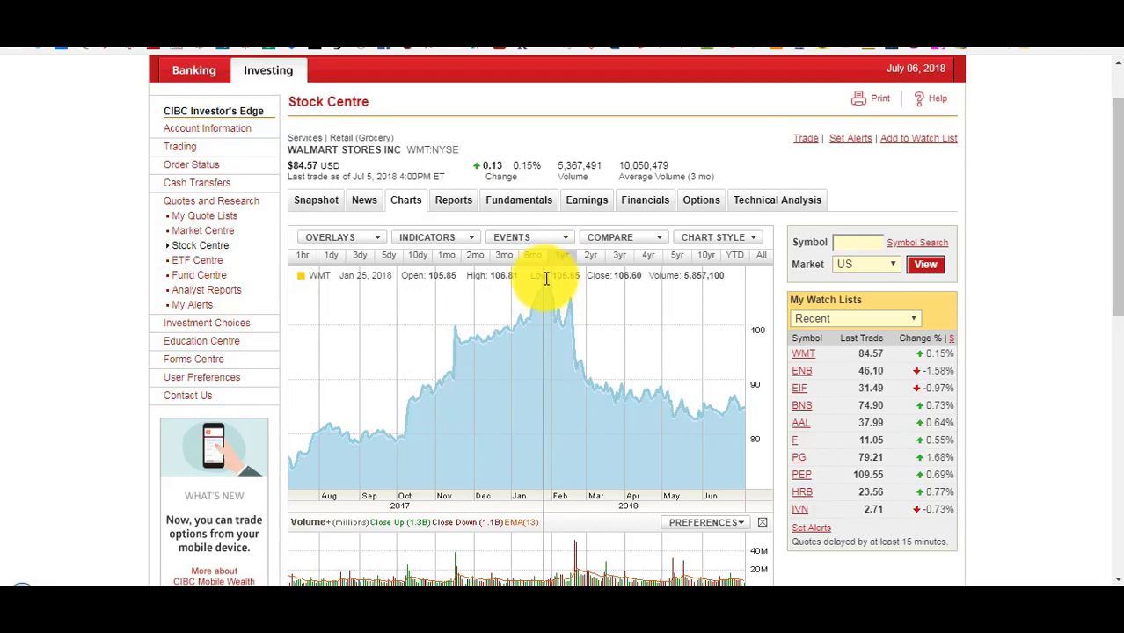
Check Walmart's snapshot figures, then view the CFRA stock report and examine its 12-month target price.
{"action": "left_click", "coordinate": [315, 208]}
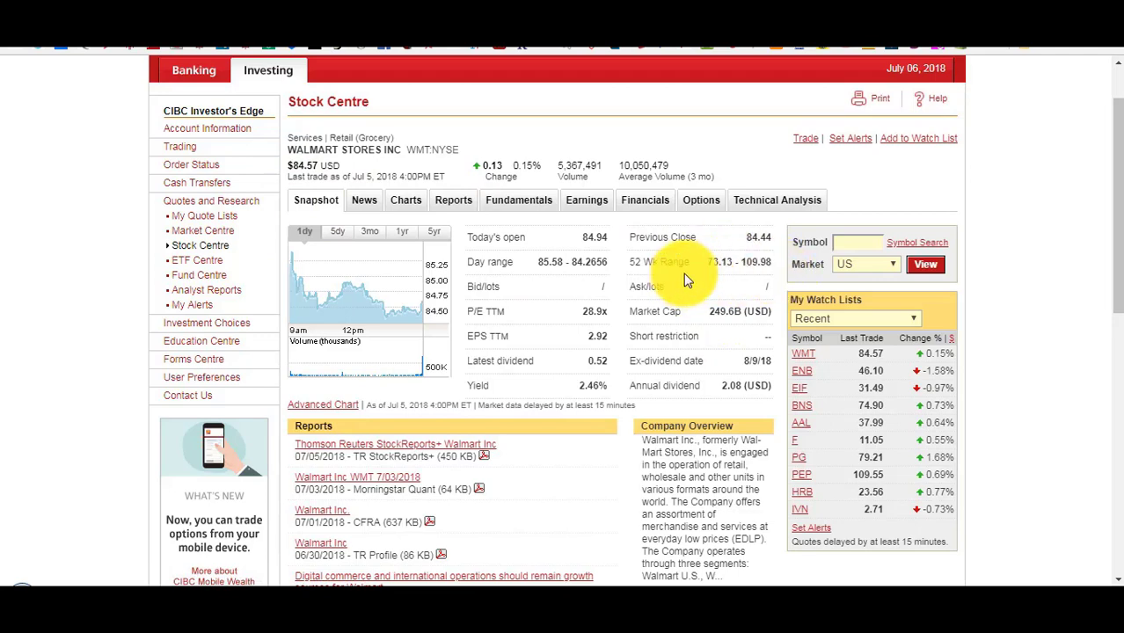
{"action": "left_click", "coordinate": [459, 205]}
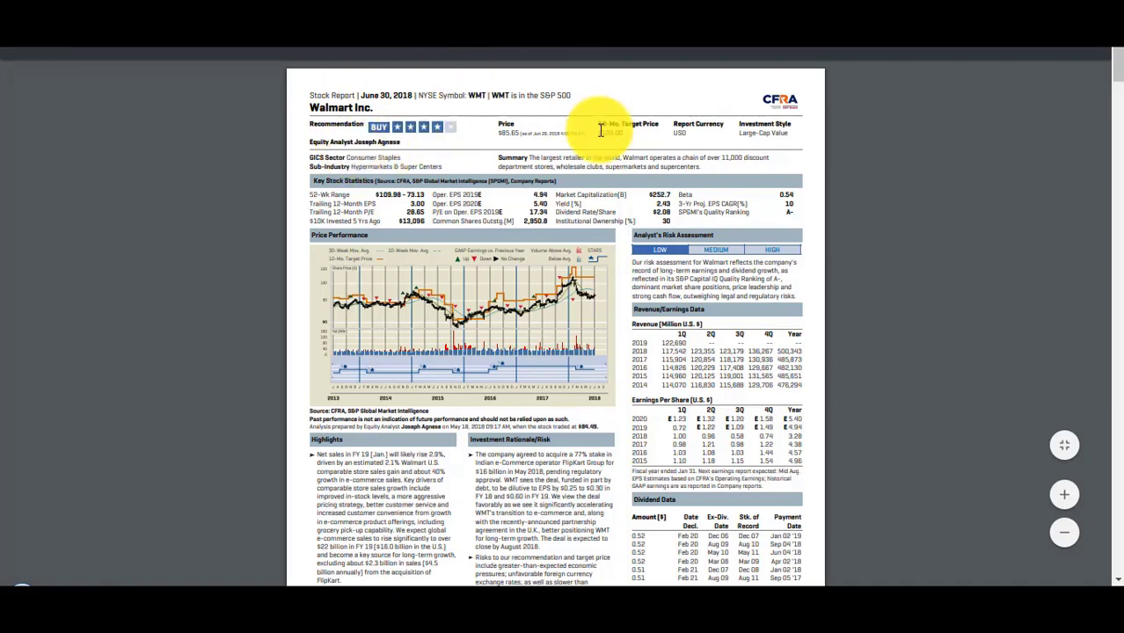
{"action": "mouse_move", "coordinate": [601, 130]}
{"action": "left_mouse_down"}
{"action": "mouse_move", "coordinate": [610, 125]}
{"action": "mouse_move", "coordinate": [609, 143]}
{"action": "mouse_move", "coordinate": [627, 125]}
{"action": "mouse_move", "coordinate": [600, 136]}
{"action": "left_mouse_up"}
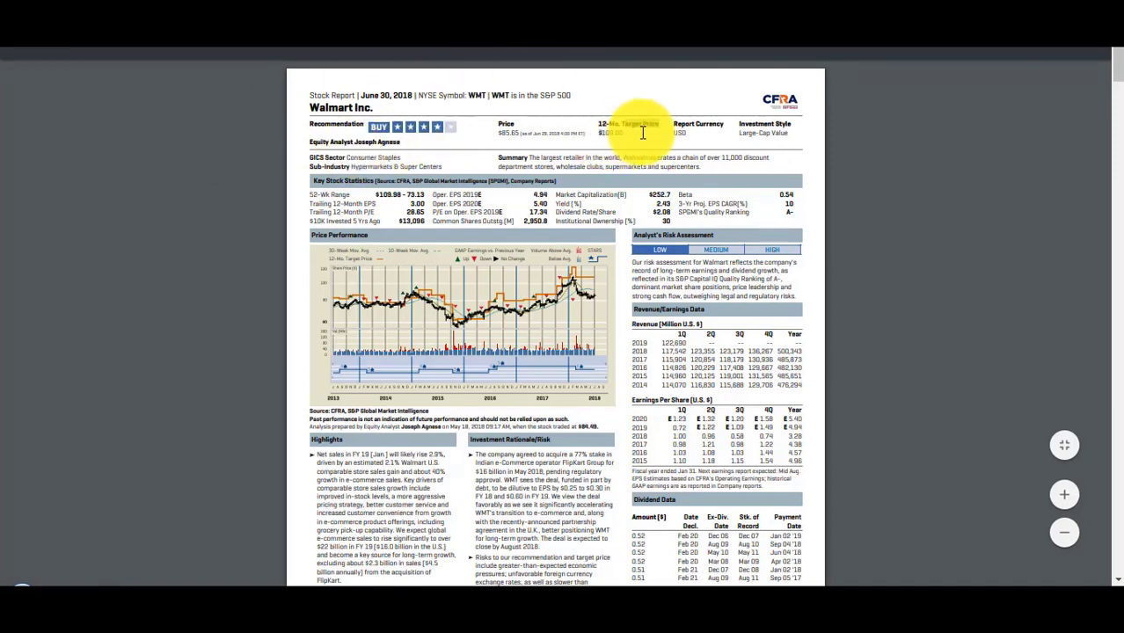
{"action": "left_click", "coordinate": [645, 126]}
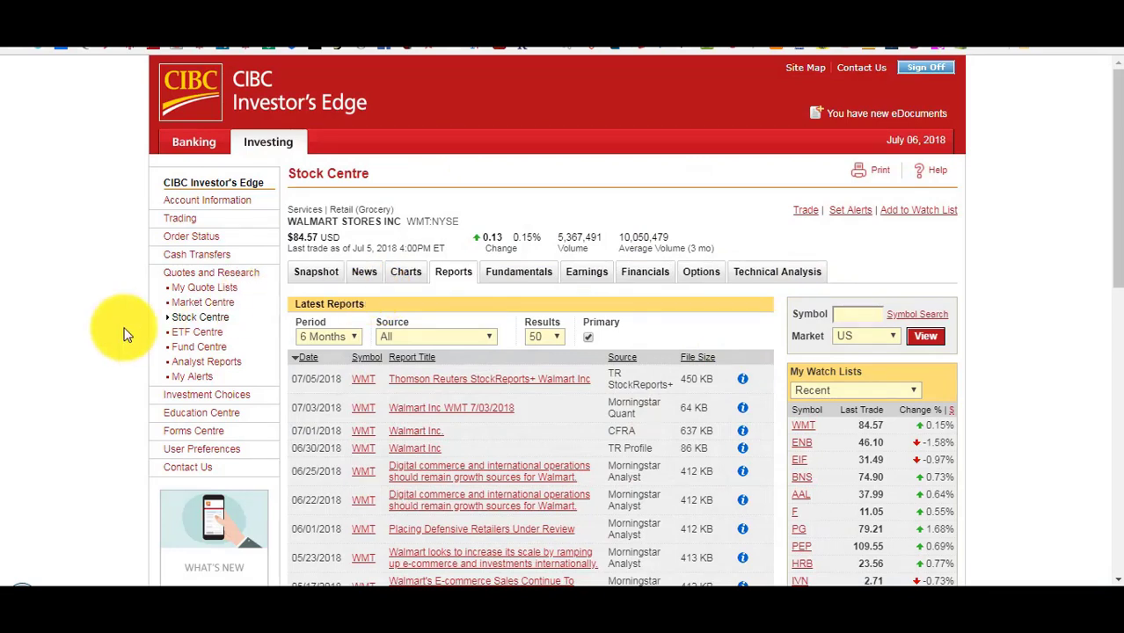
Return to Walmart's snapshot and examine its dividend yield.
{"action": "left_click", "coordinate": [323, 275]}
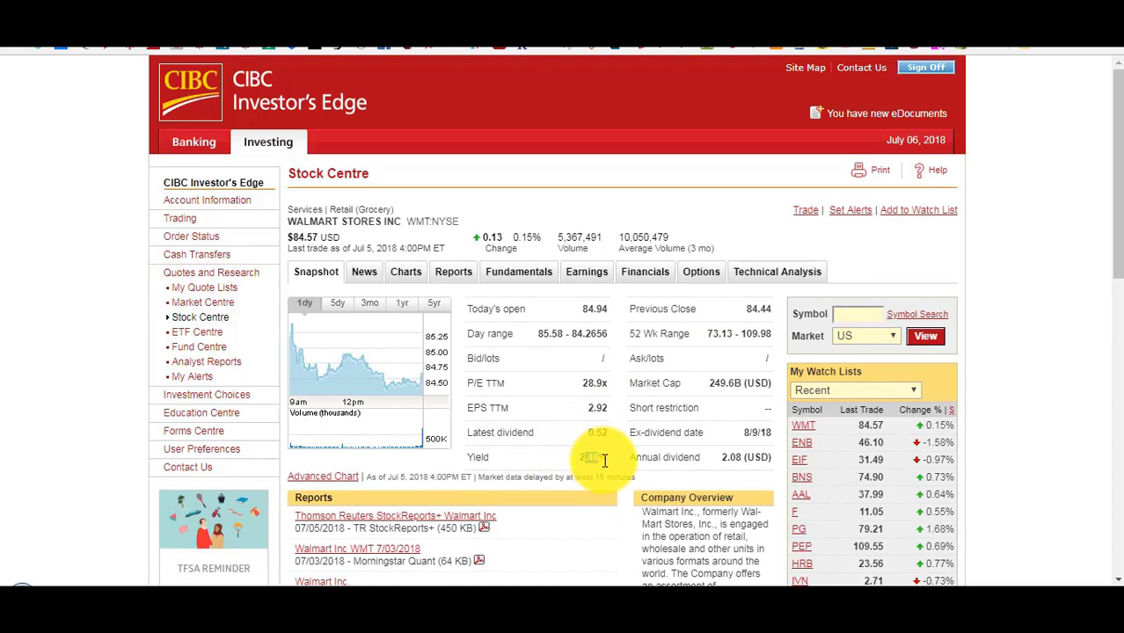
{"action": "left_click_drag", "start_coordinate": [598, 457], "coordinate": [535, 460]}
{"action": "left_click", "coordinate": [787, 230]}
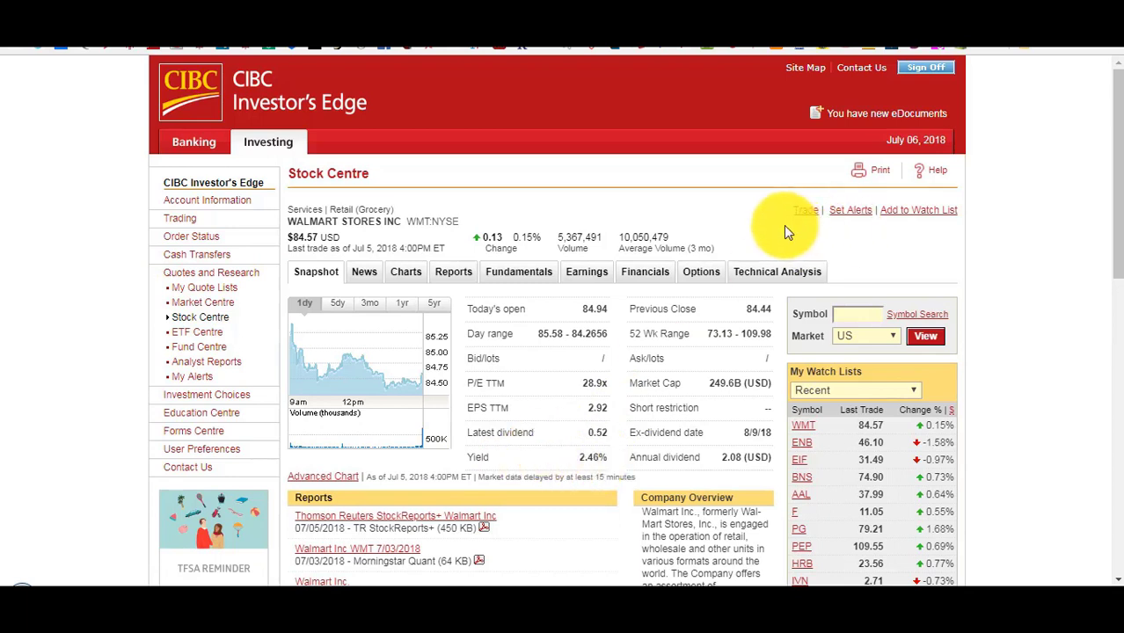